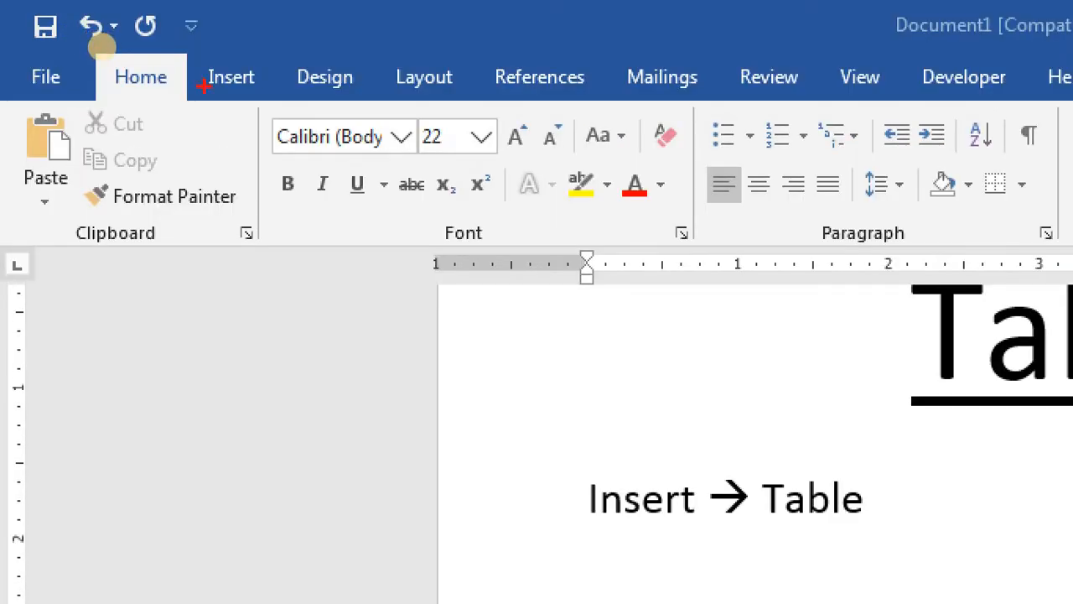
Step: Insert a table with five columns and four rows below the "Insert → Table" line
mouse_move(204, 98)
left_mouse_down()
mouse_move(222, 103)
mouse_move(263, 81)
left_mouse_up()
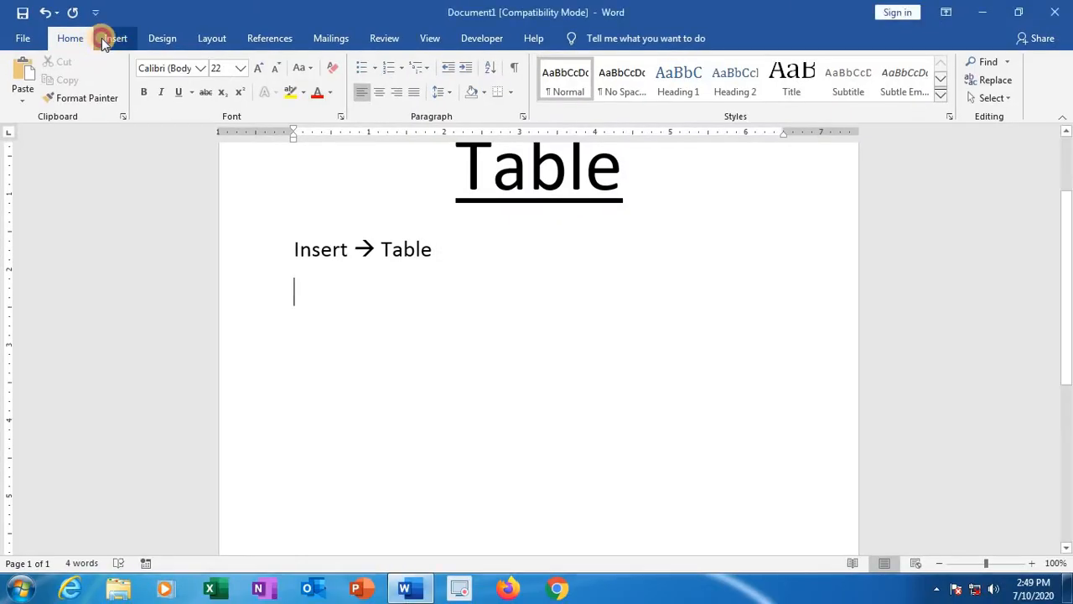
left_click(111, 40)
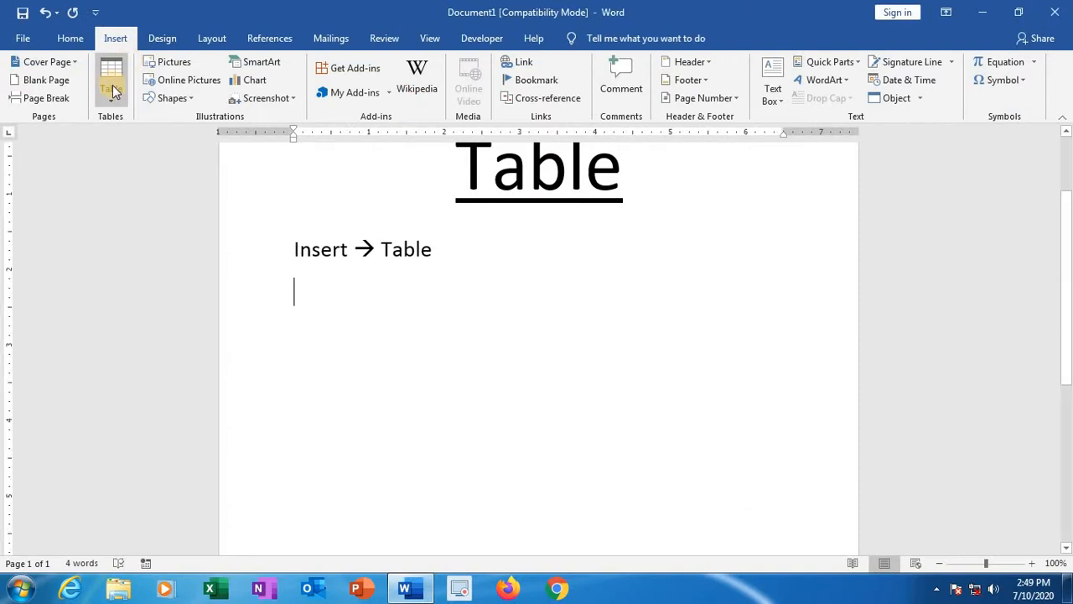
left_click(112, 97)
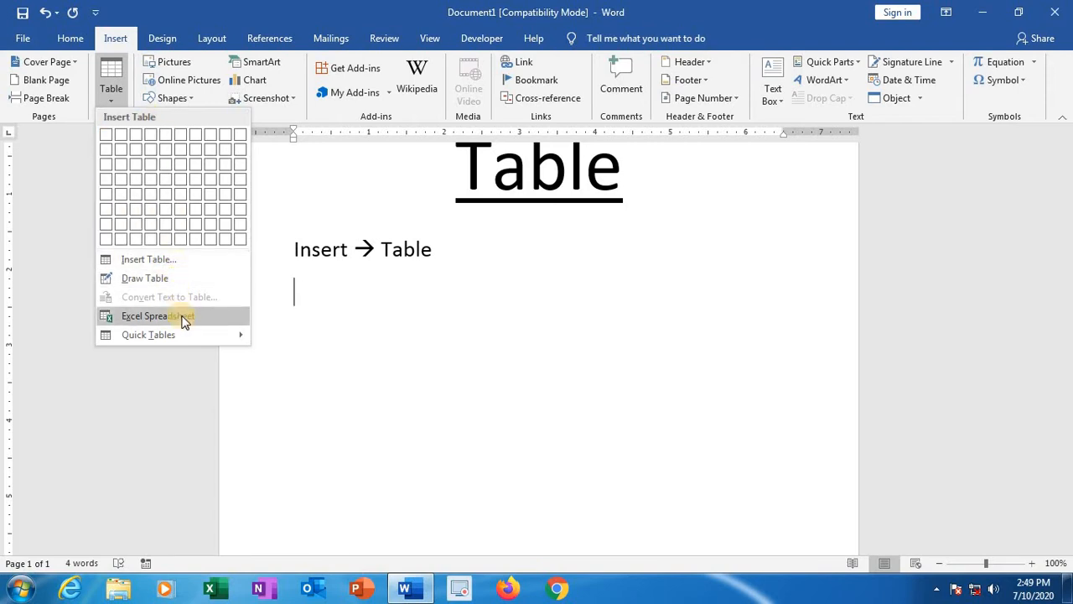
mouse_move(186, 337)
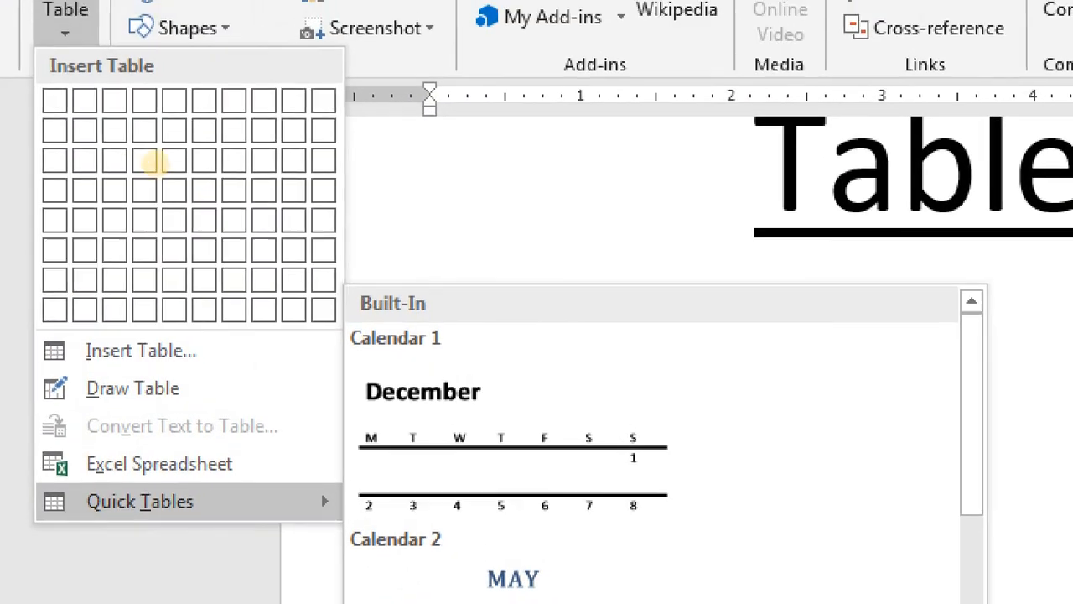
key("Escape")
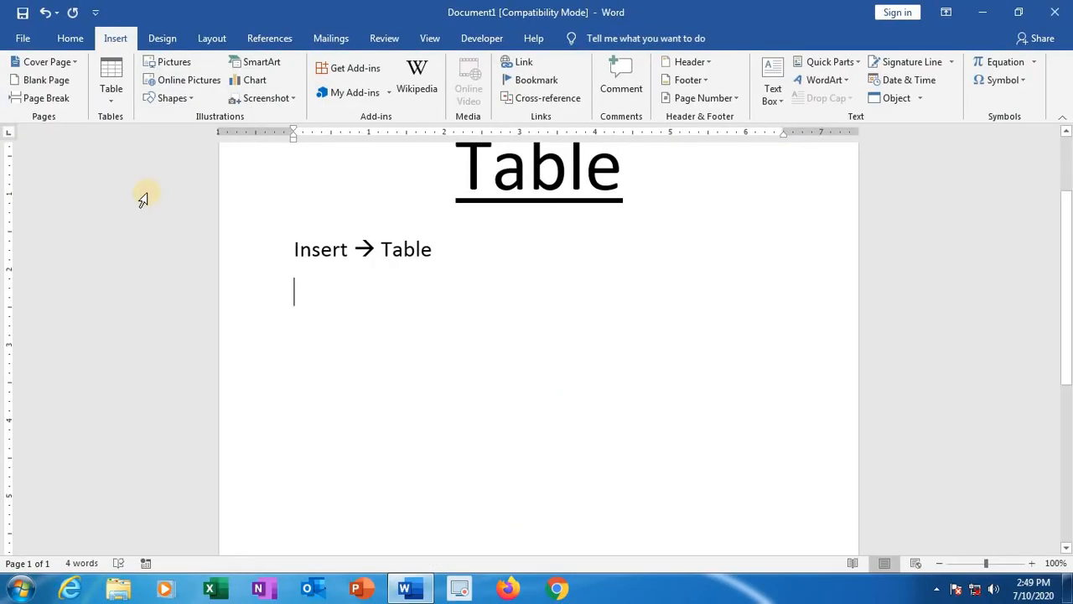
left_click(69, 8)
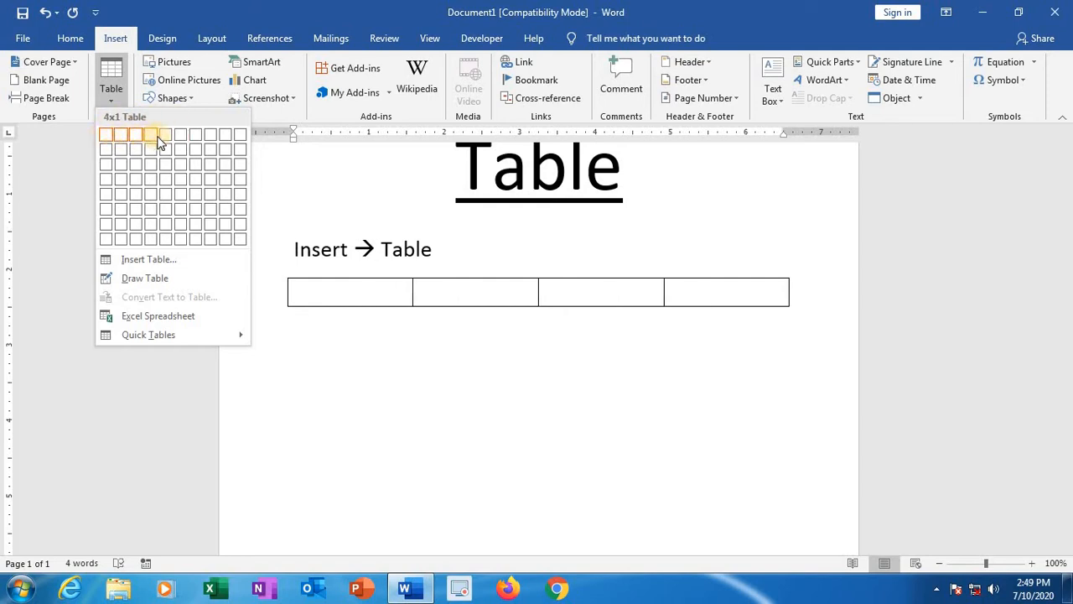
left_click(170, 180)
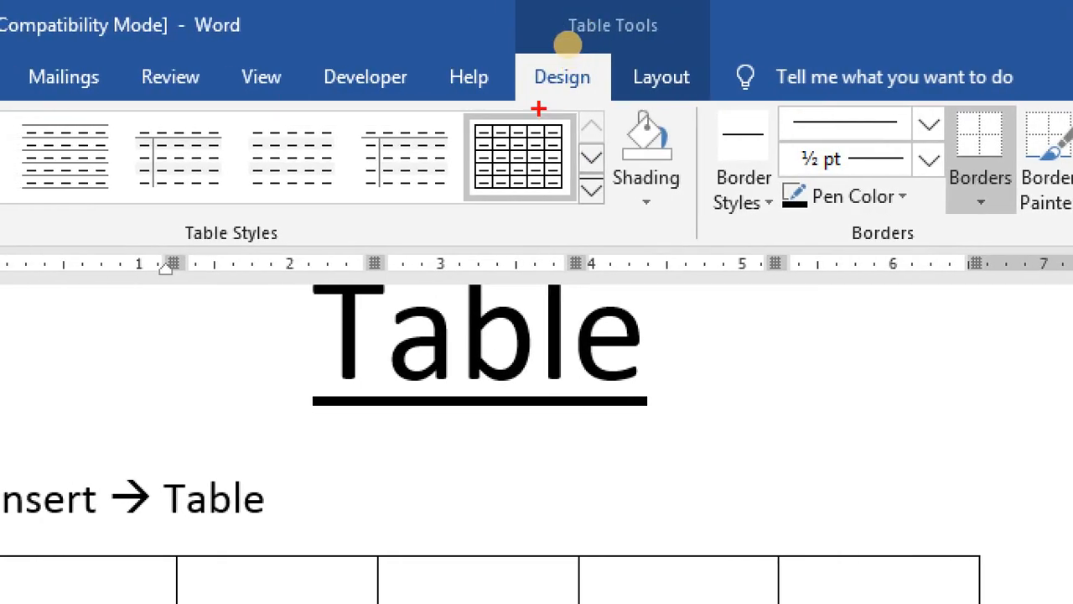
mouse_move(540, 104)
left_mouse_down()
mouse_move(644, 103)
mouse_move(702, 87)
left_mouse_up()
left_click_drag(672, 46, 738, 2)
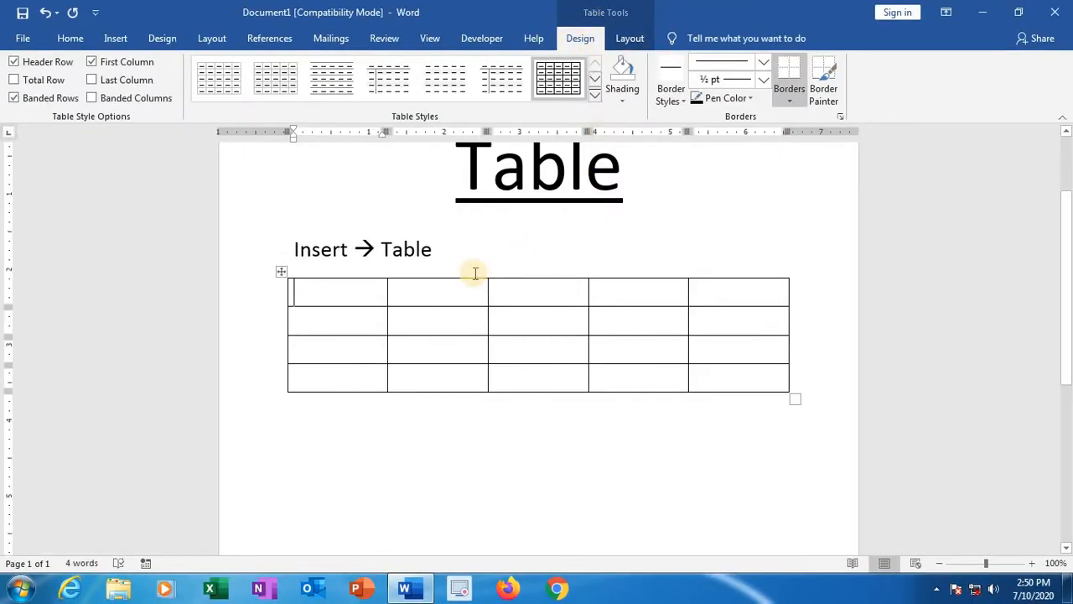
Step: Add the underlined line "Creation Of Table :" directly above the table, without an empty paragraph between them
left_click(452, 249)
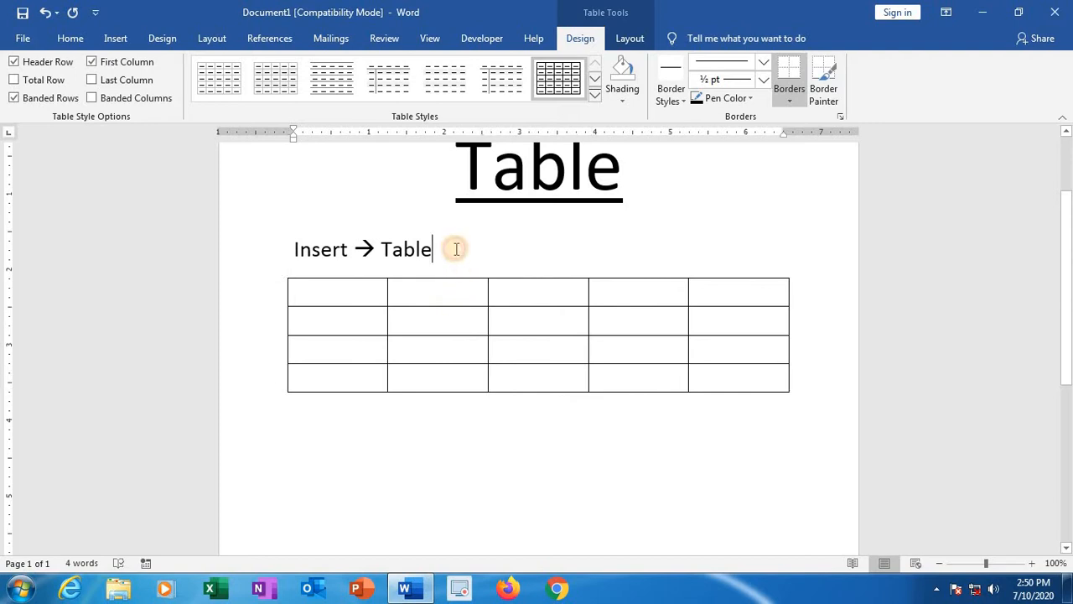
key("Return")
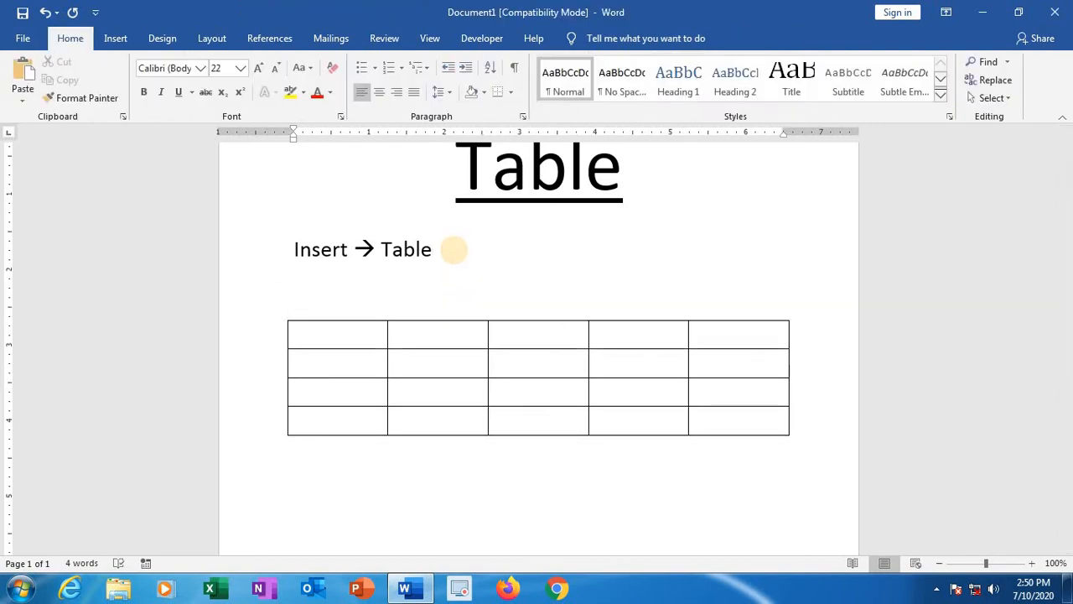
type("Creation Of Table :")
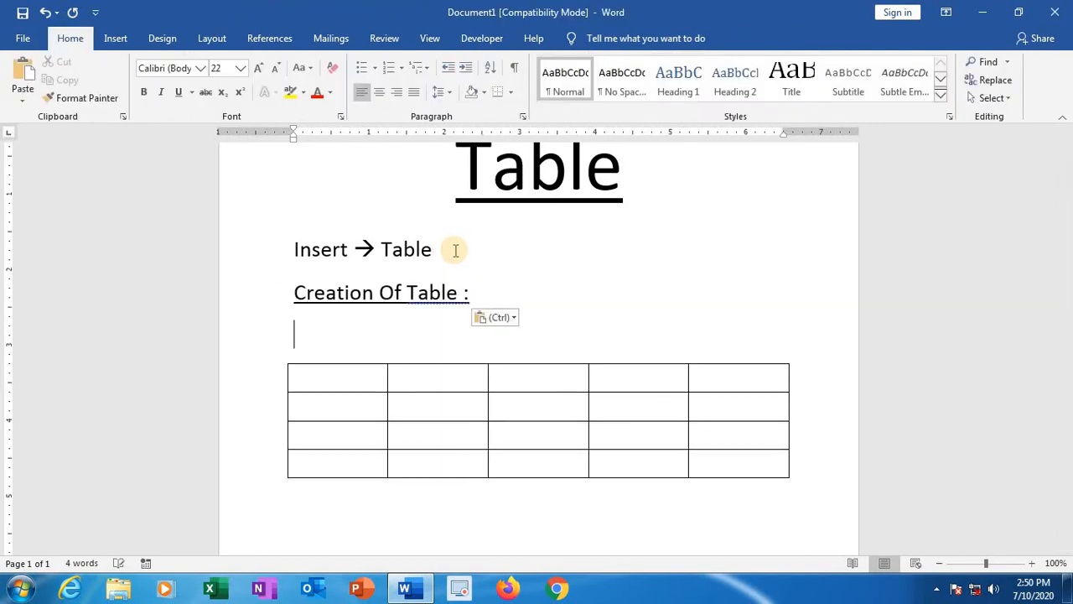
key("Delete")
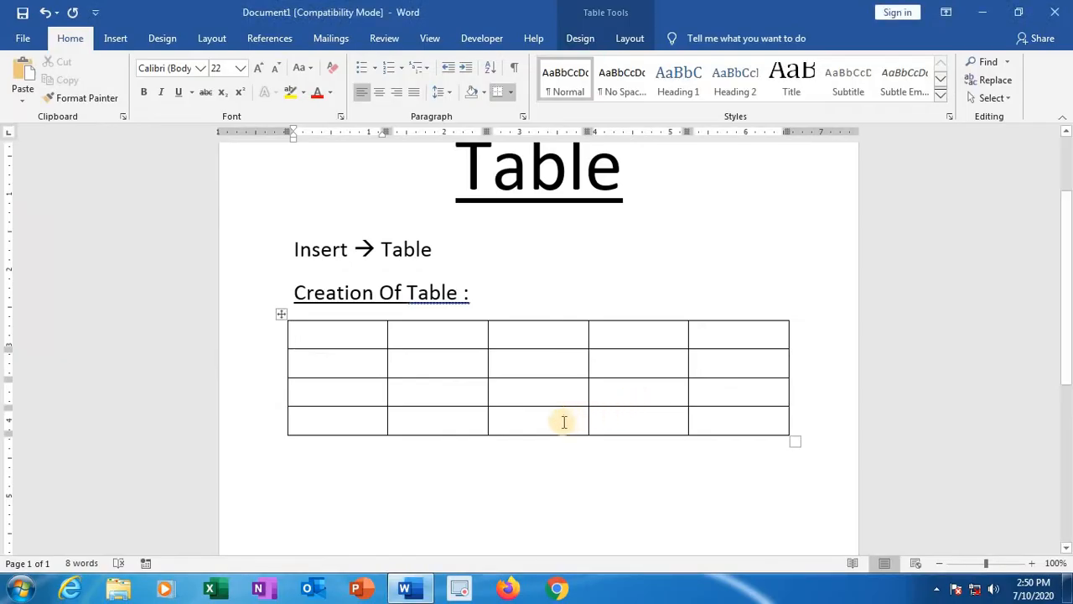
Step: Select the entire table, then clear the selection
left_click(523, 483)
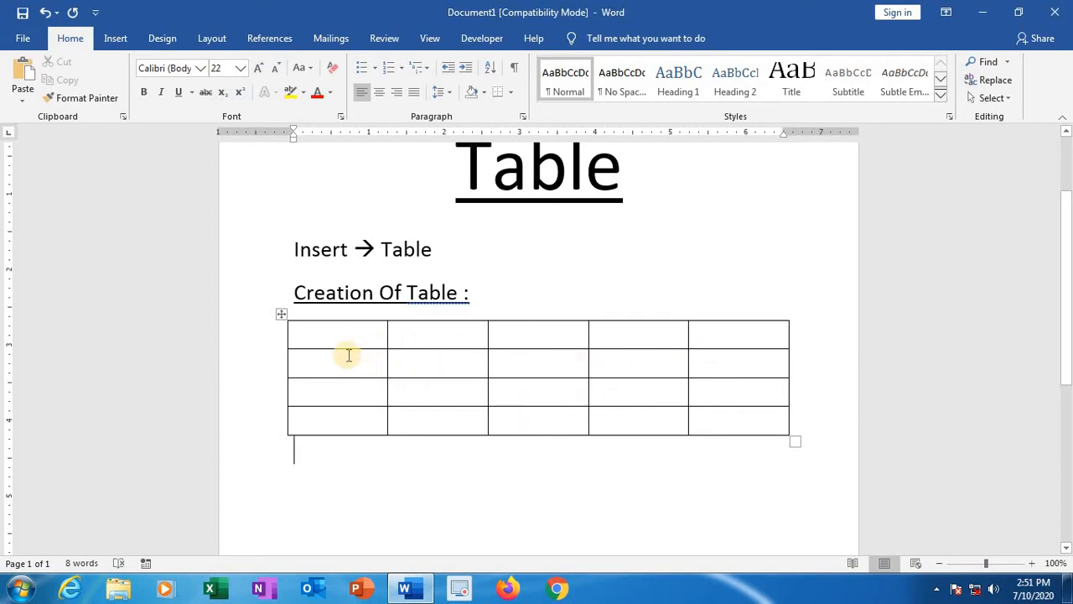
left_click(281, 314)
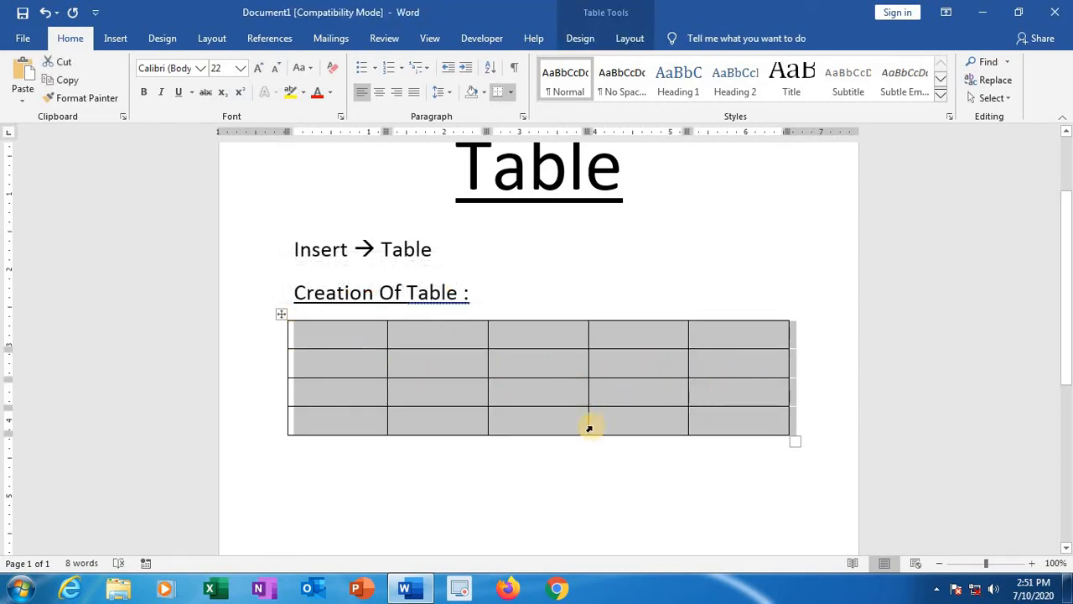
left_click(578, 450)
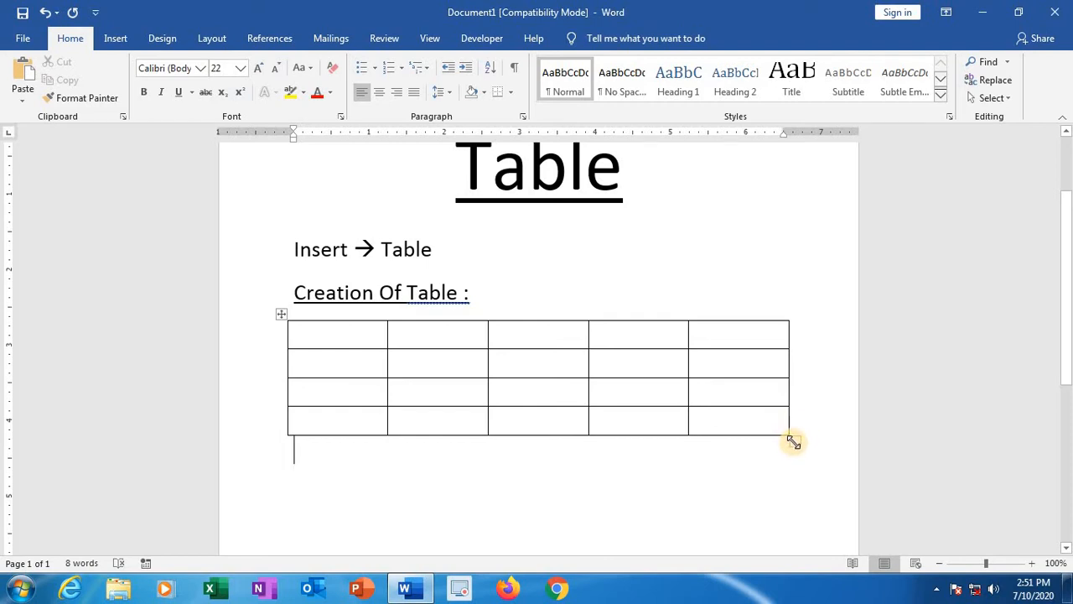
Step: Enlarge the whole table from its lower-right corner, then shrink it to about 5.6 inches wide with minimal row heights
left_click_drag(793, 441, 827, 550)
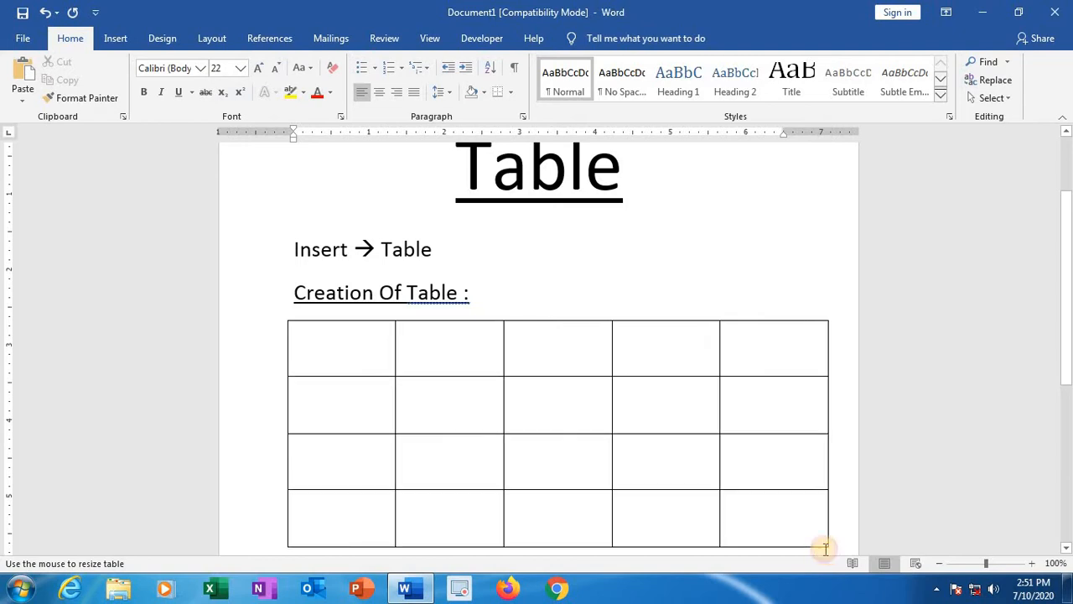
scroll(799, 529, "down", 2)
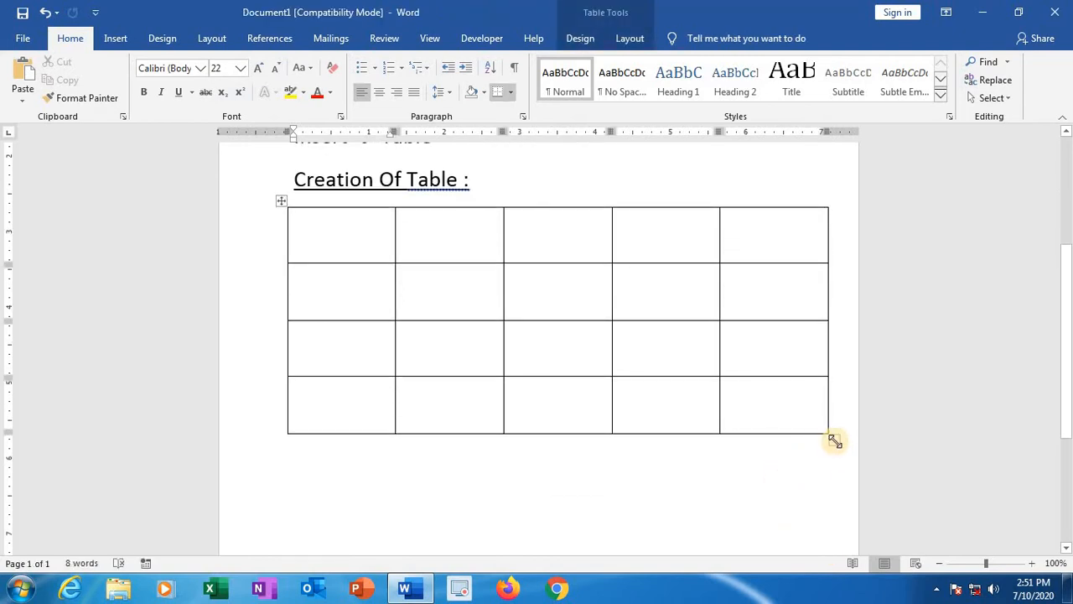
left_click_drag(835, 440, 714, 207)
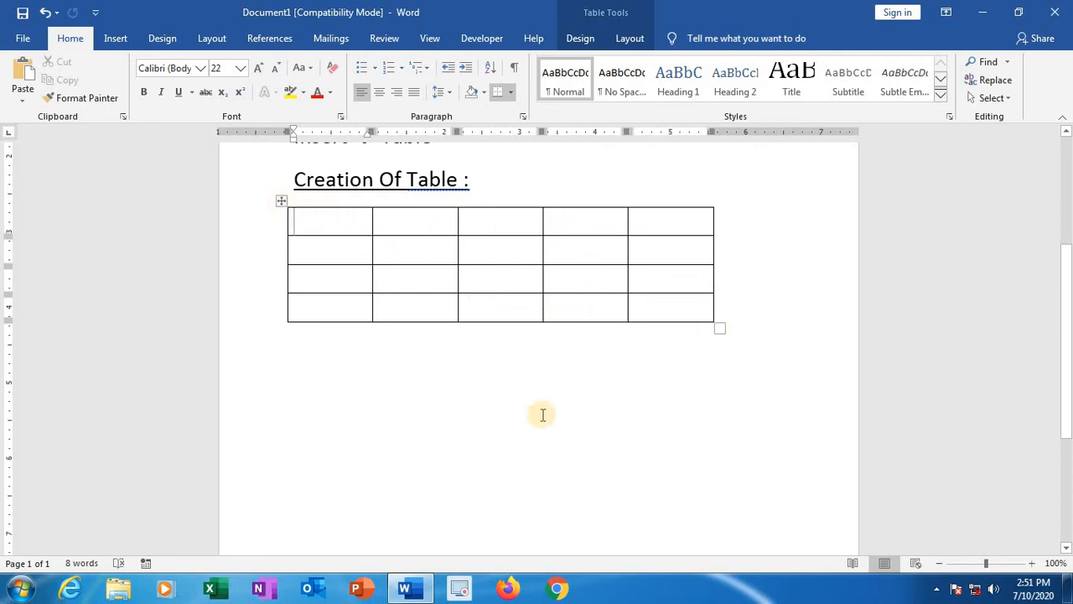
Step: Apply the black grid table style with grey banded rows and thin cell borders to the table
left_click(561, 191)
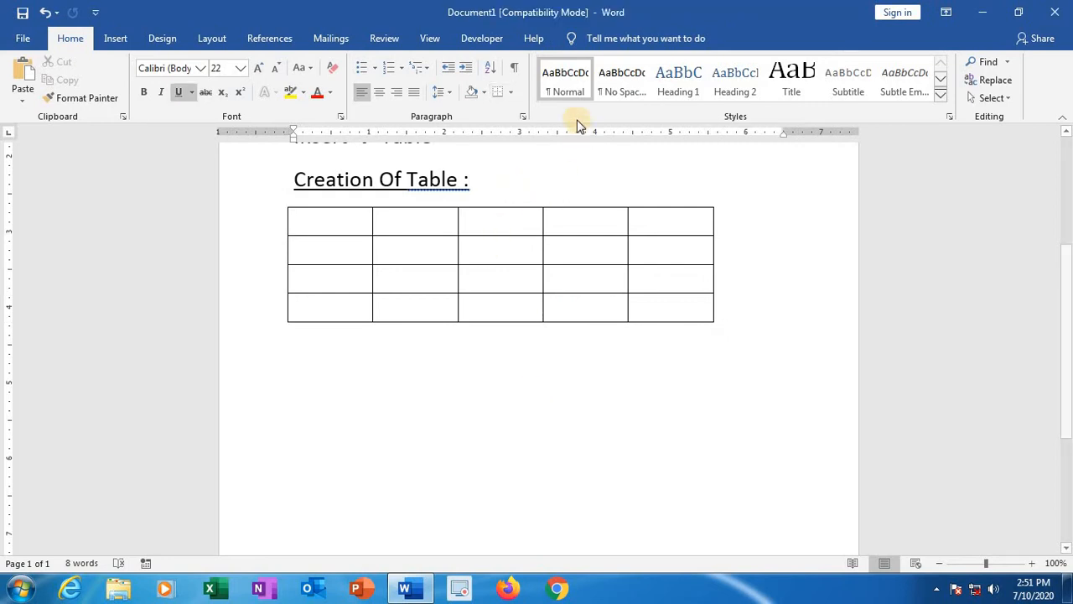
left_click(517, 215)
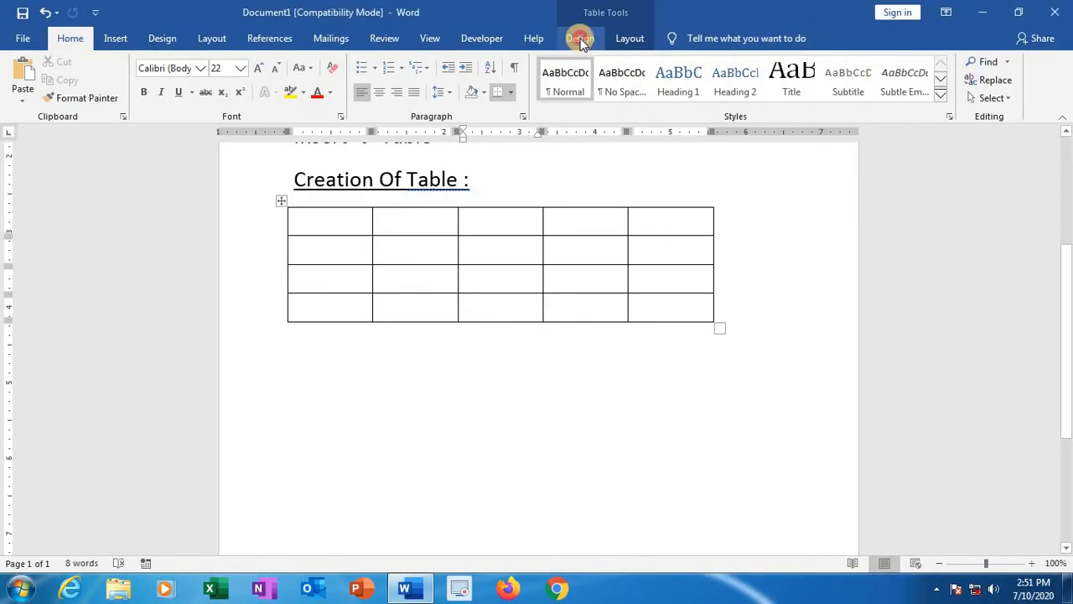
left_click(573, 88)
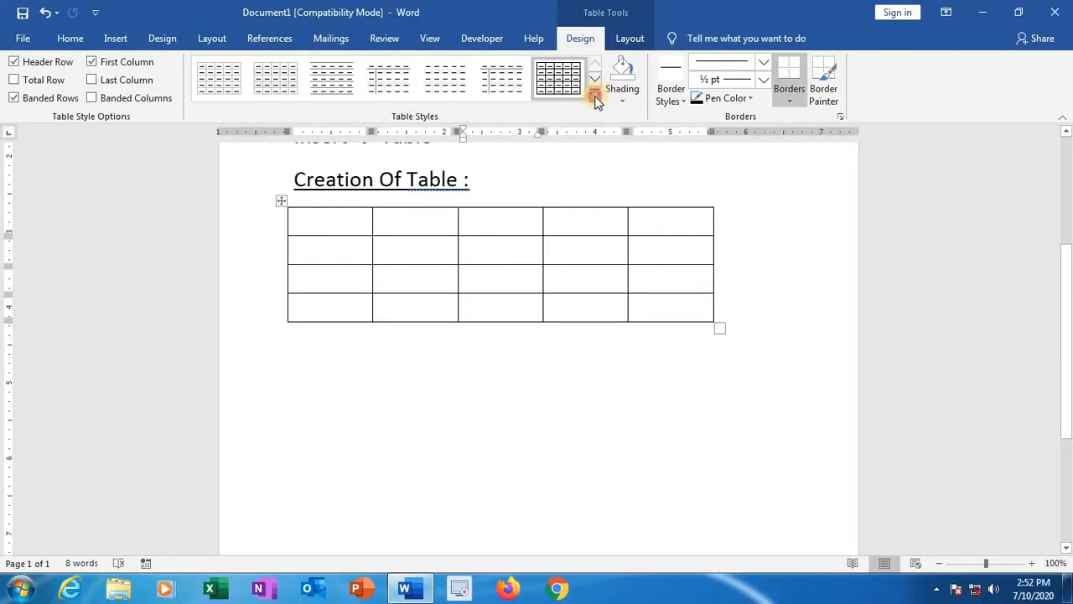
left_click(594, 98)
left_click_drag(594, 155, 579, 386)
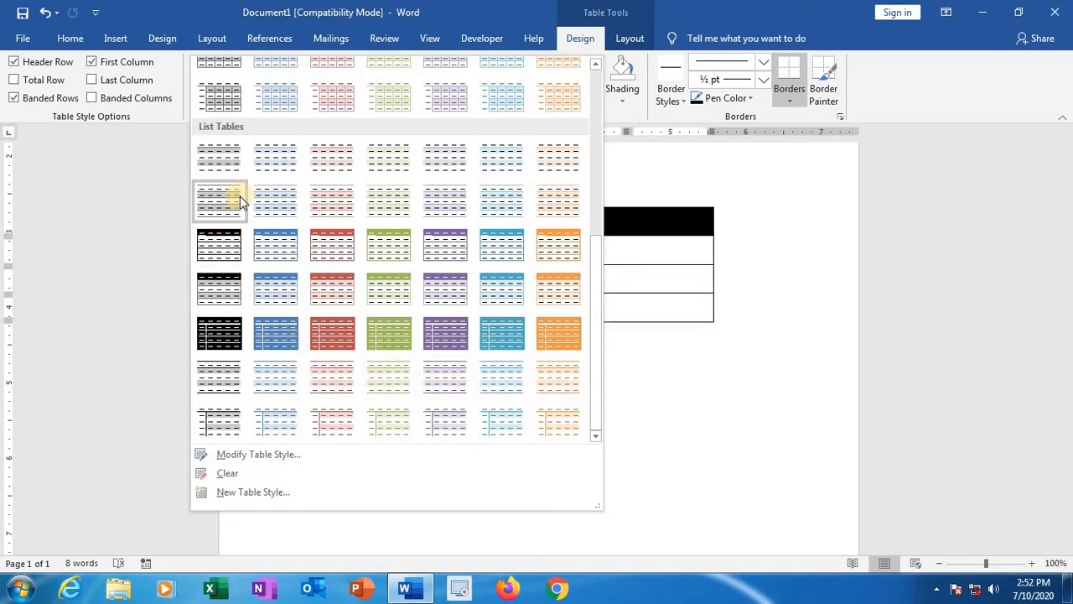
scroll(233, 168, "up", 3)
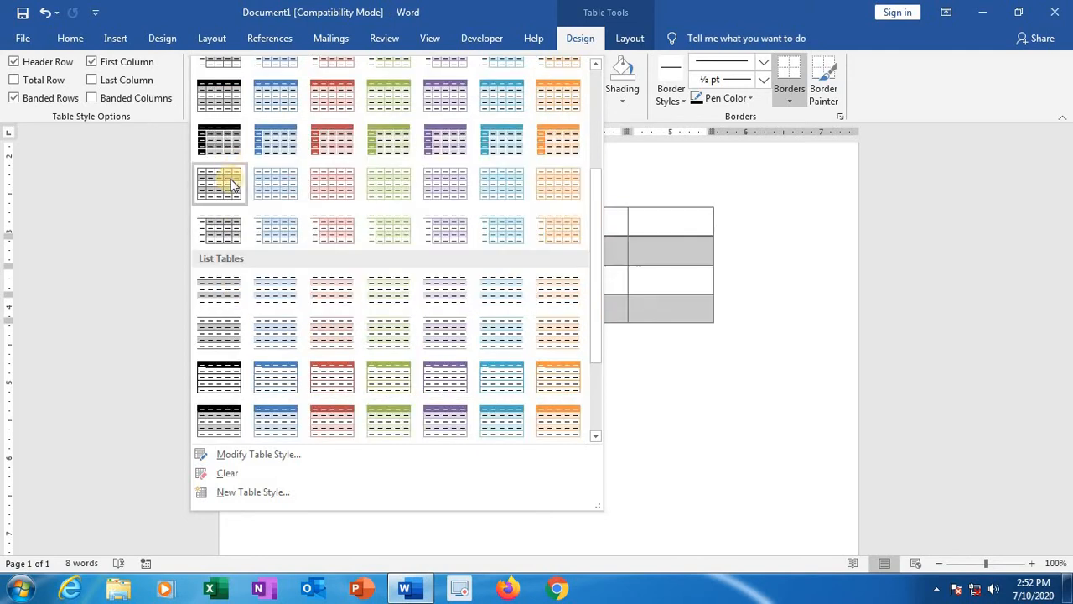
left_click(225, 191)
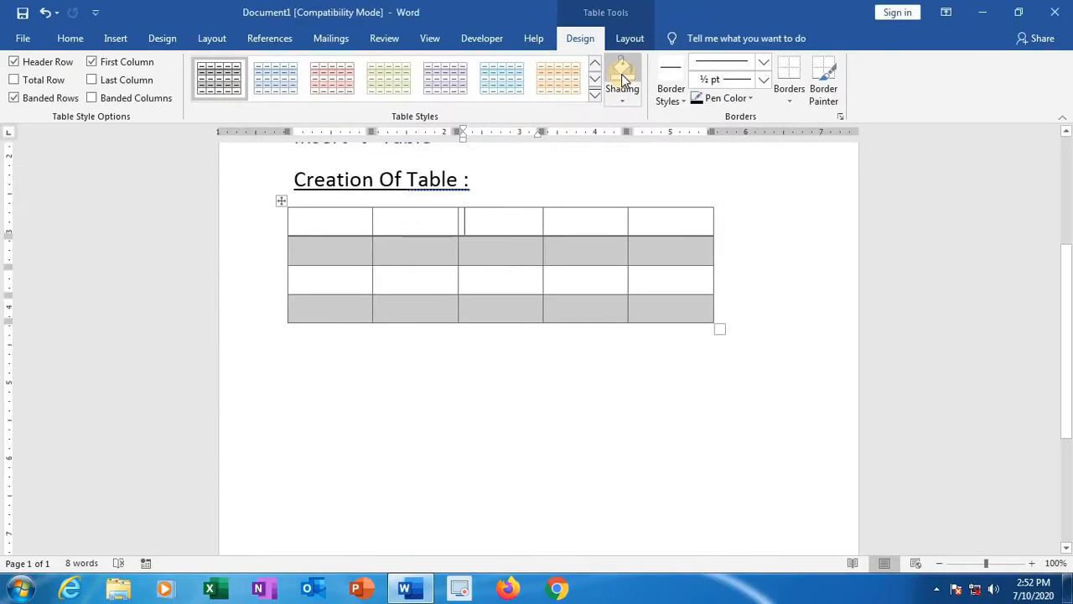
Step: Shade the table's first cell light red and the second cell of the second row dark purple
left_click(624, 202)
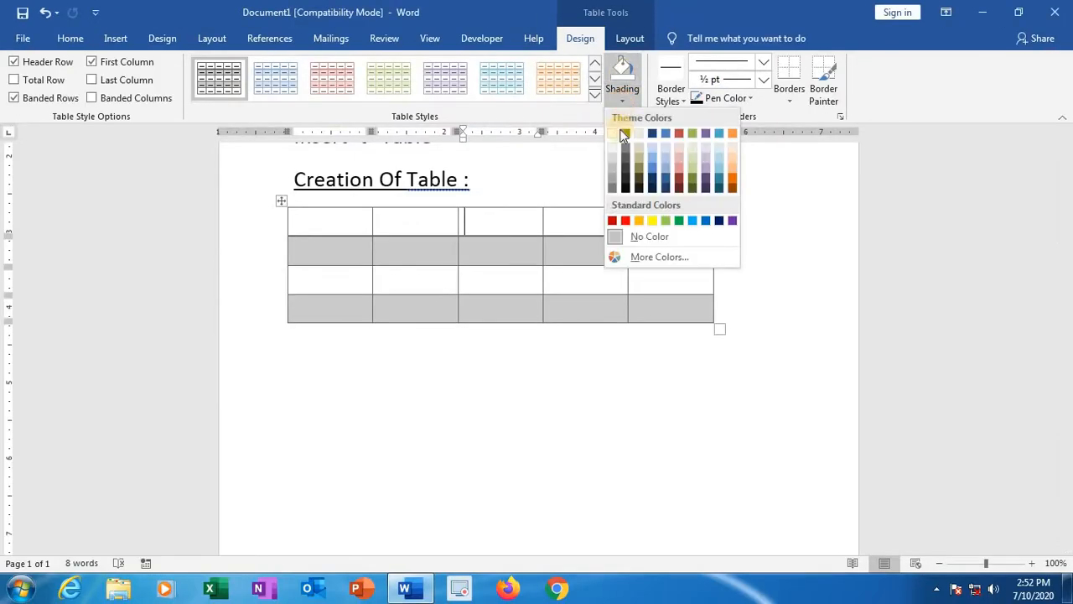
left_click(783, 187)
left_click(349, 217)
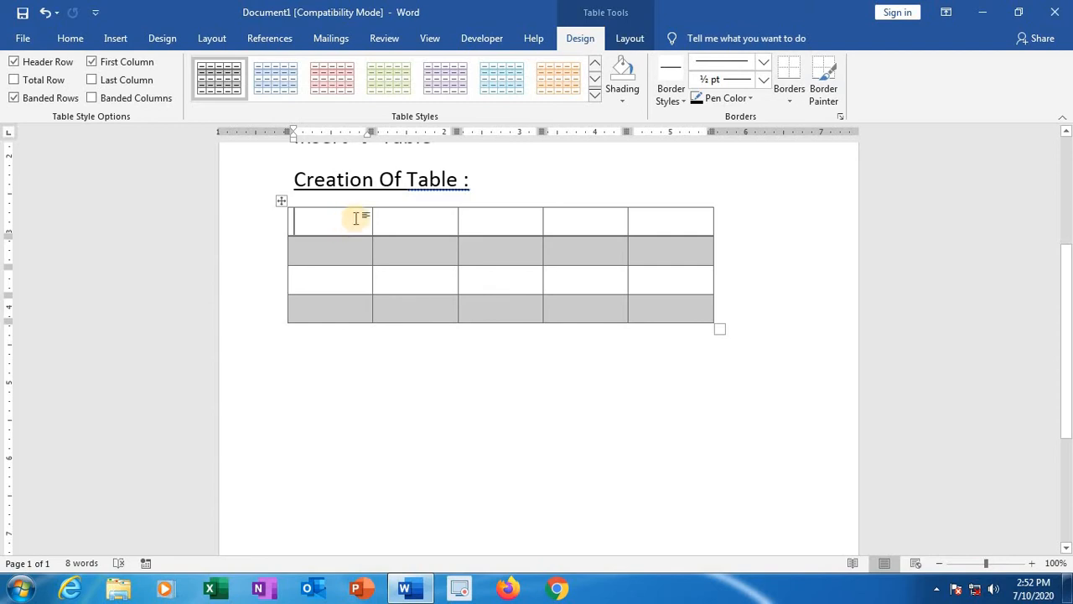
left_click(621, 101)
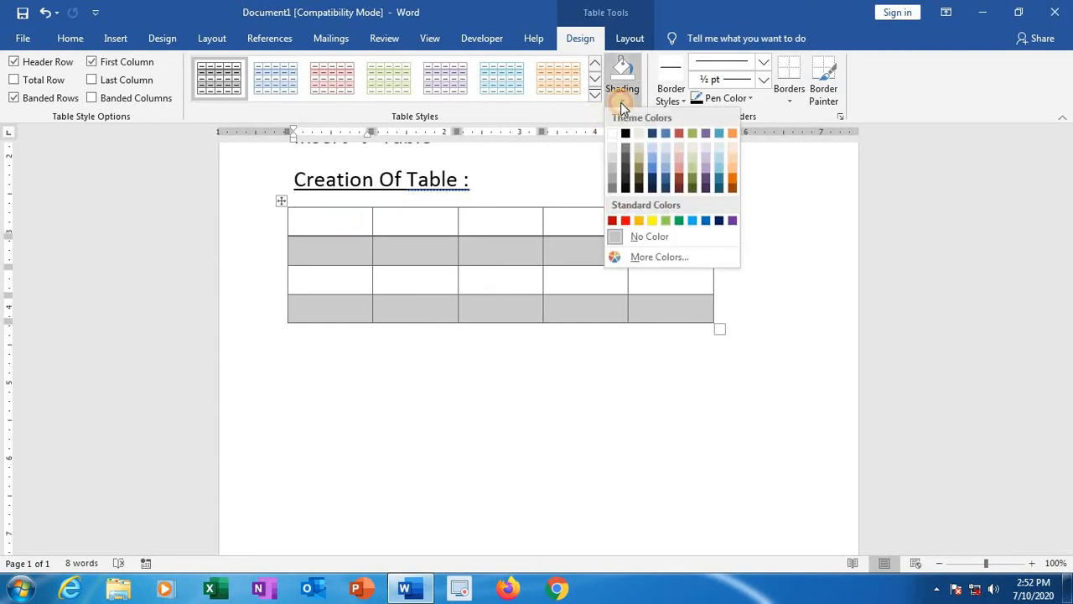
left_click(679, 167)
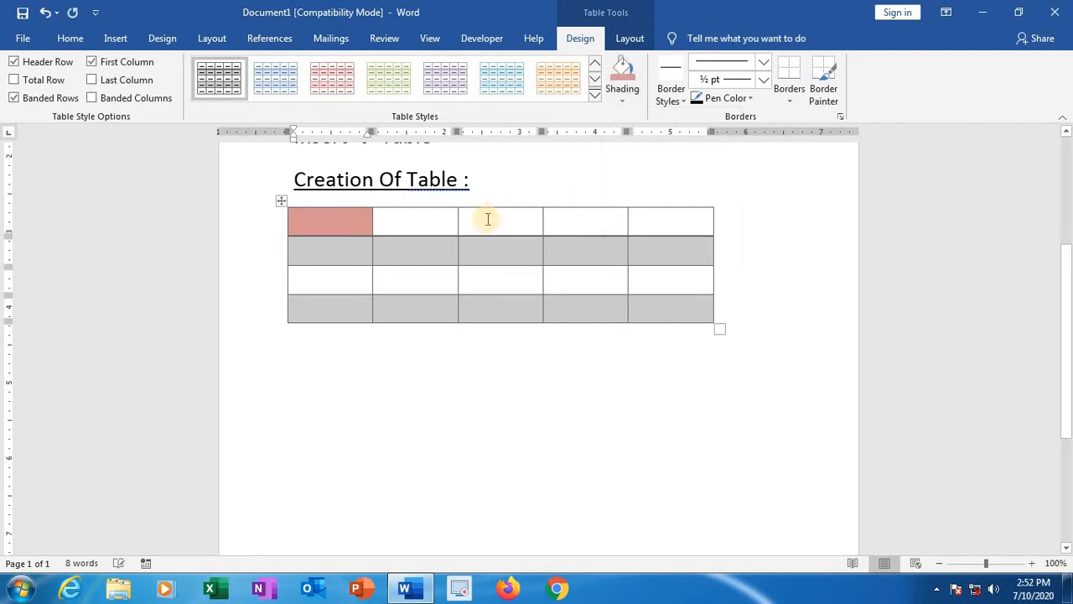
left_click(422, 249)
left_click(622, 98)
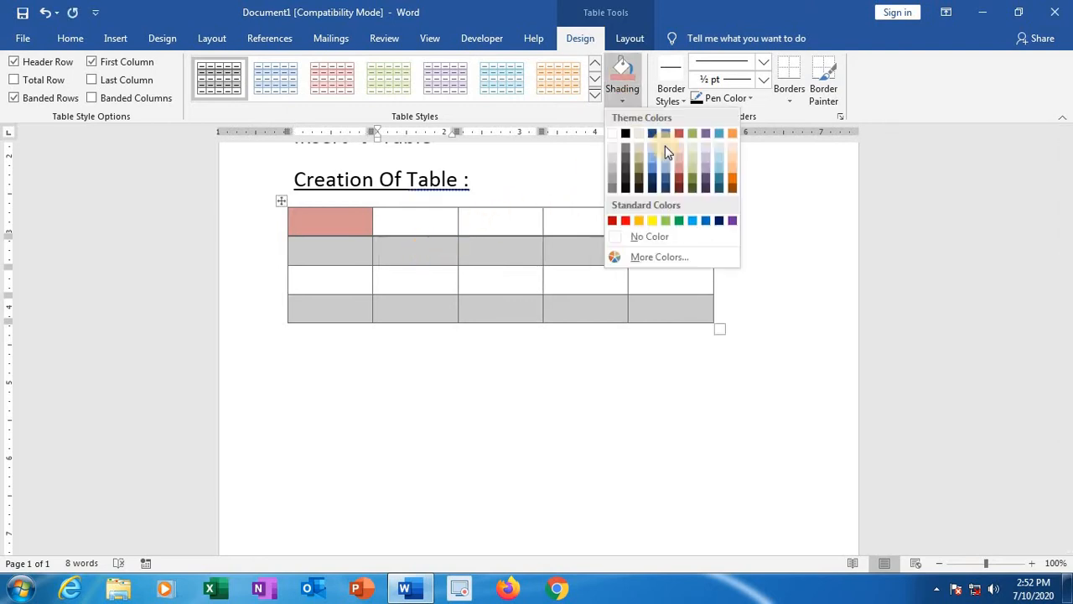
left_click(706, 181)
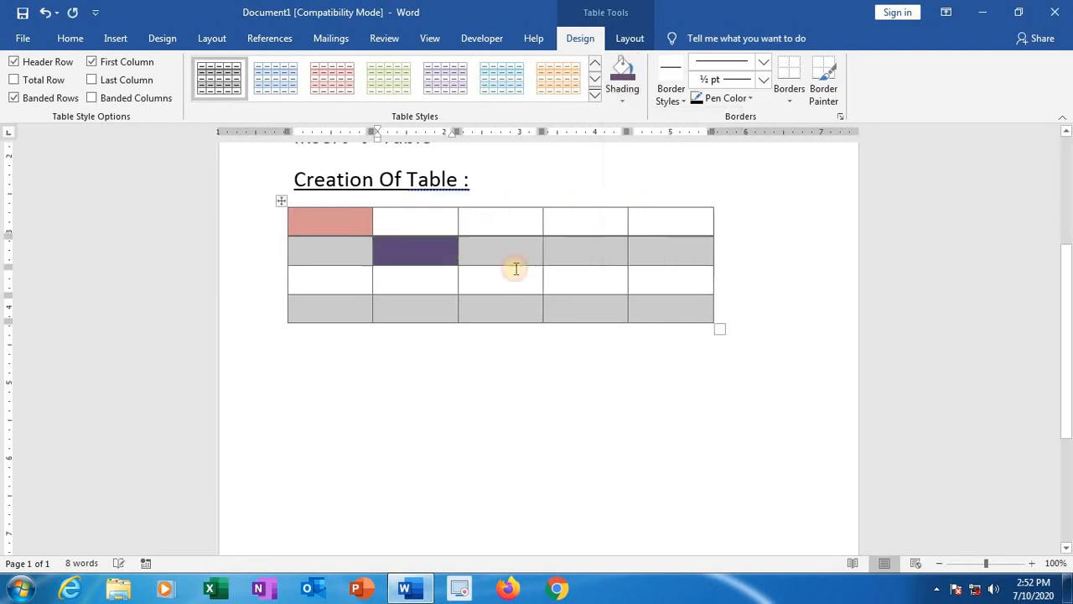
Step: Shade the third cell of the third row dark olive green and the fourth cell of the fourth row dark orange
left_click(498, 276)
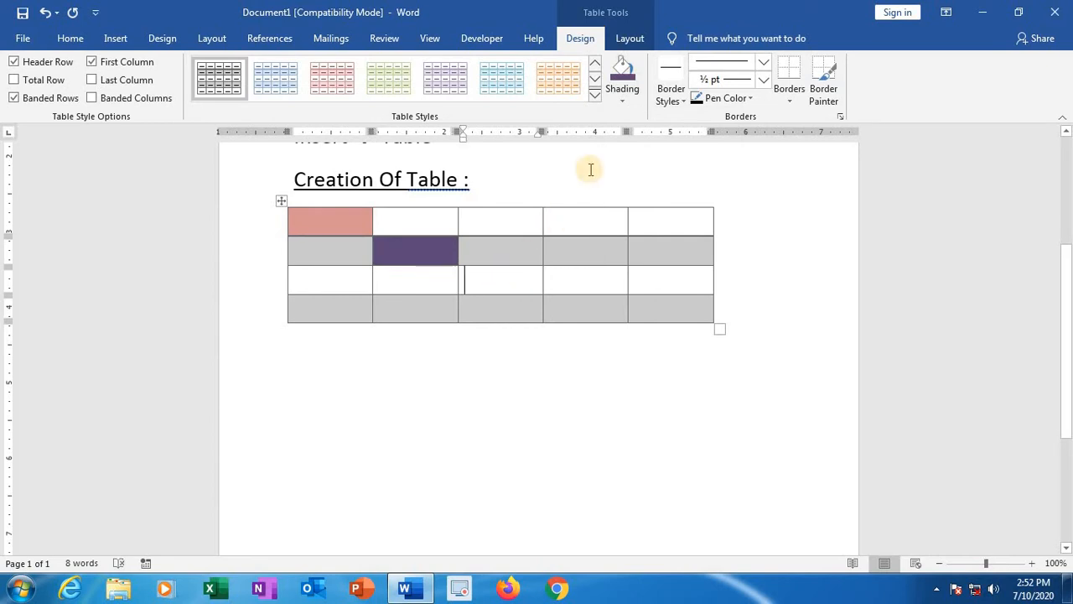
left_click(624, 99)
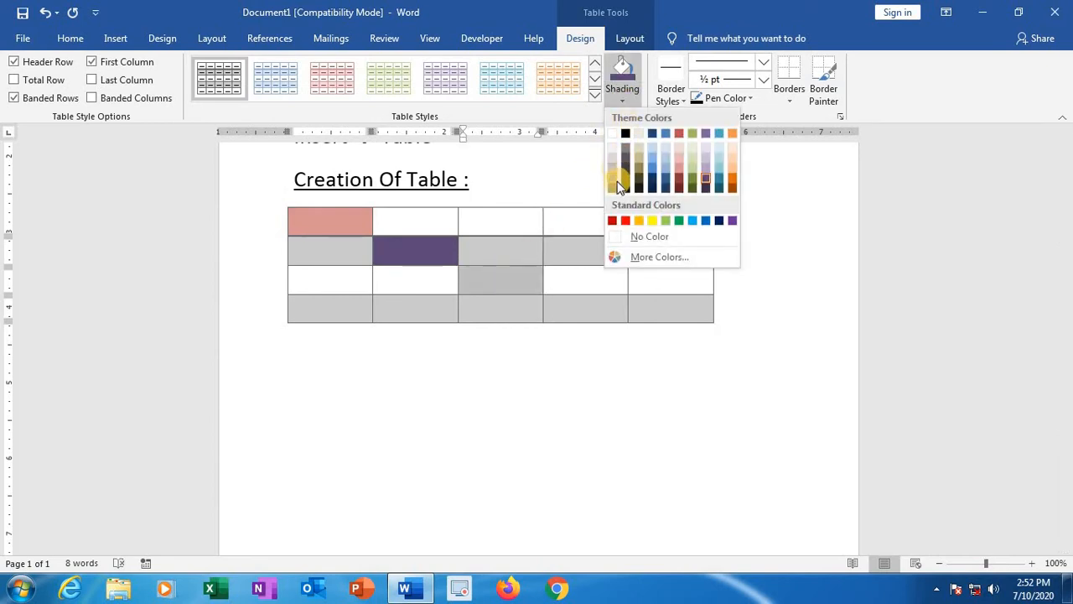
left_click(694, 181)
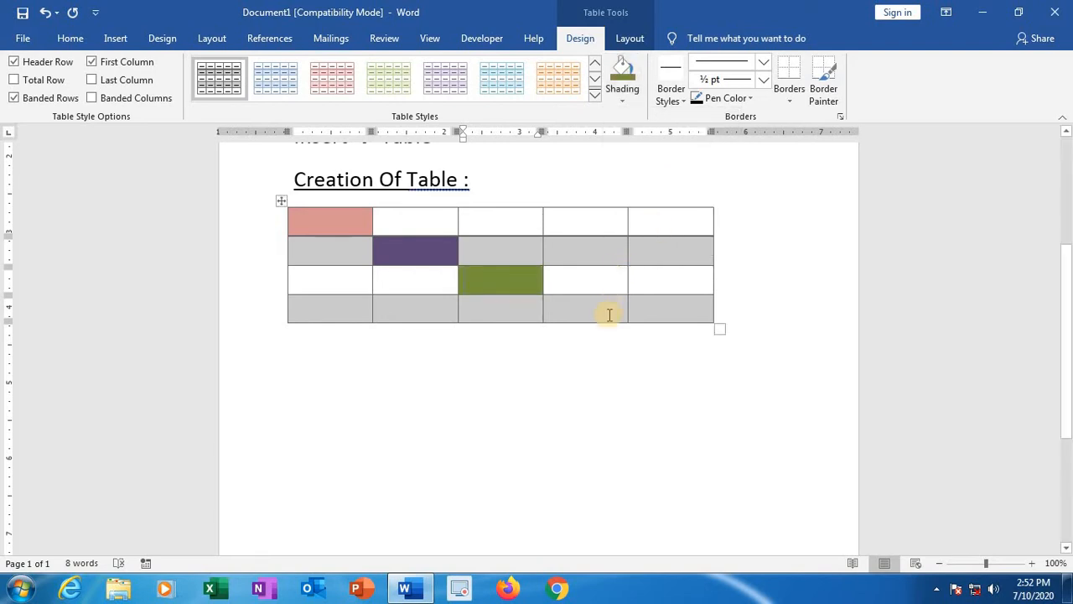
left_click(620, 94)
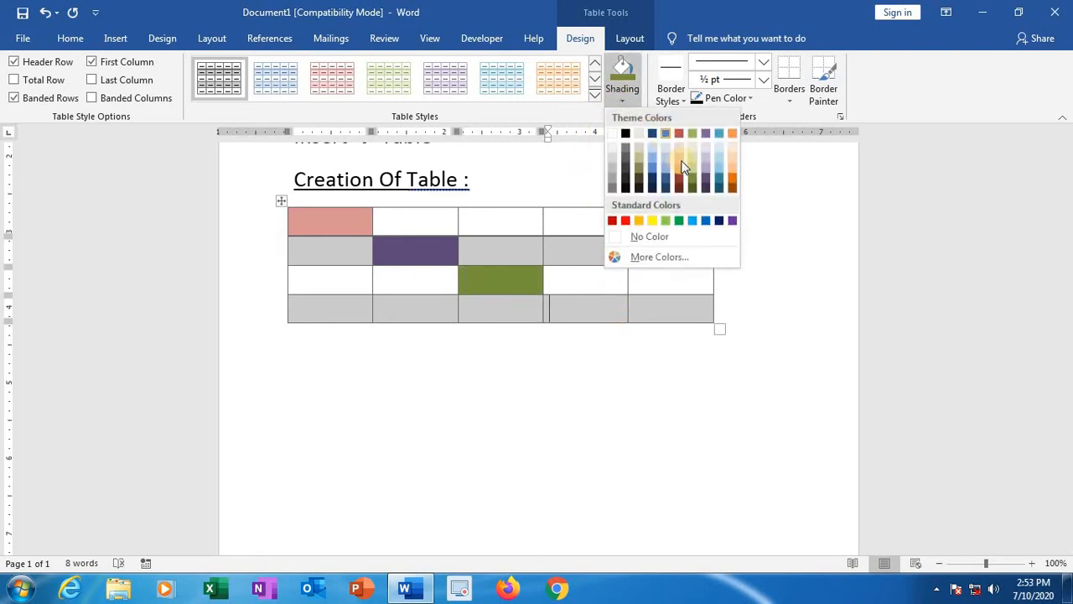
left_click(730, 177)
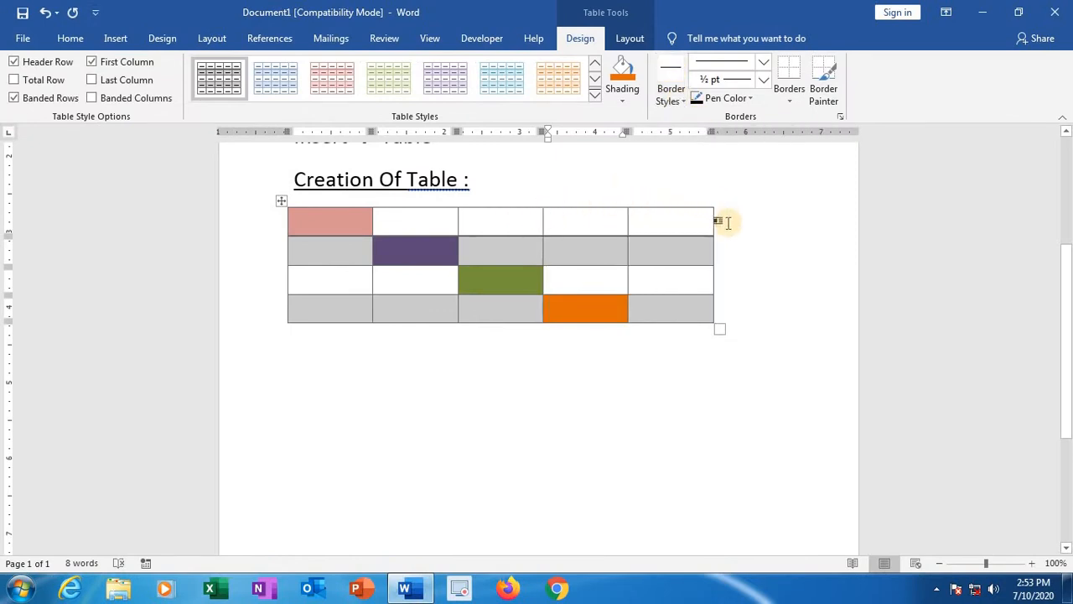
Step: Paint the first table's four outer borders with the ½ pt red double-line border style
left_click(684, 103)
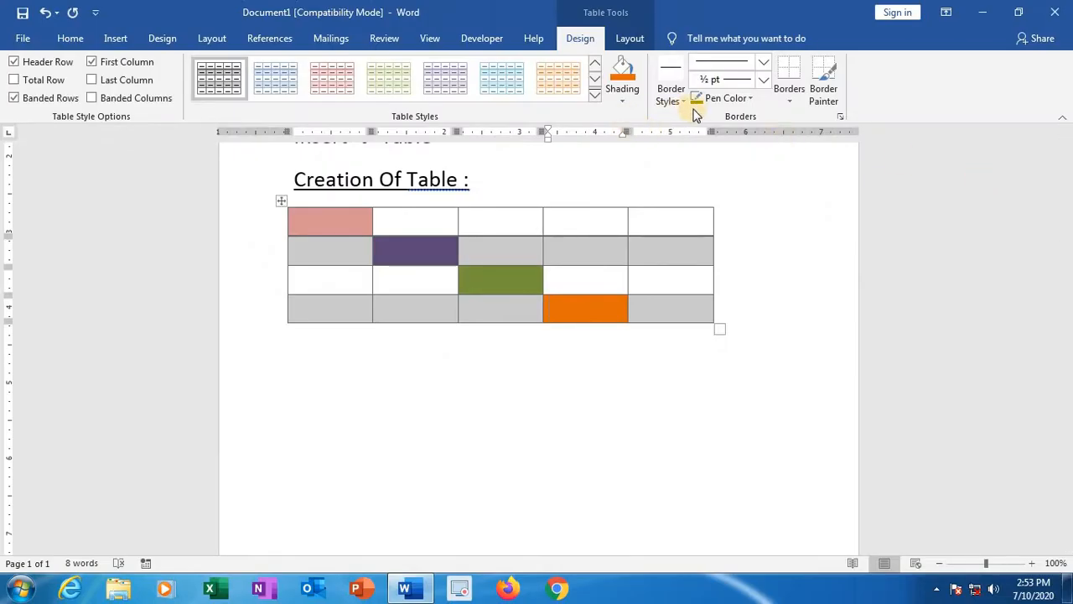
left_click(681, 101)
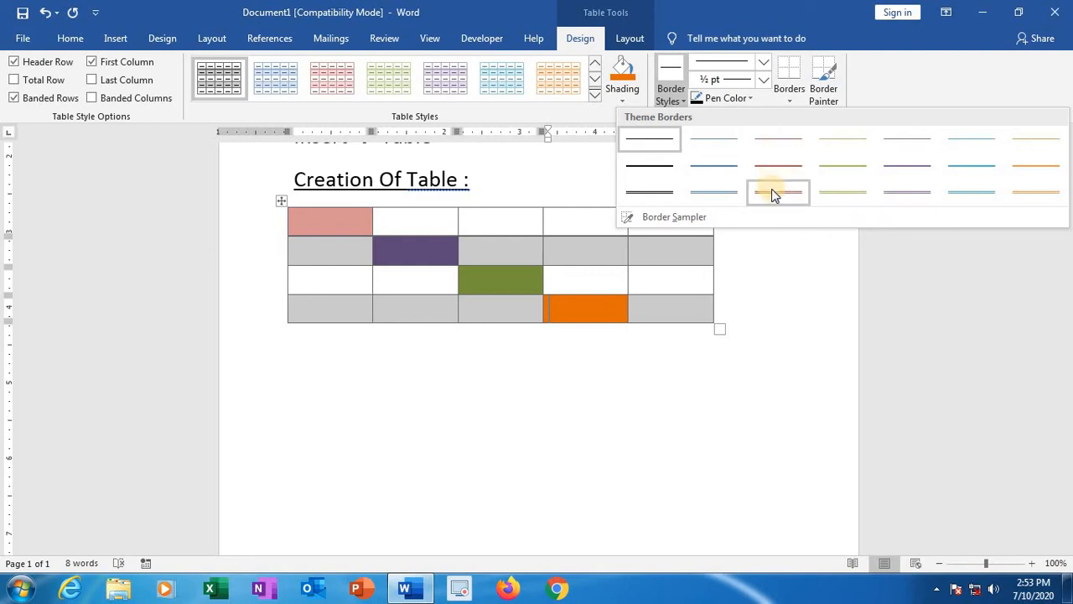
left_click(773, 192)
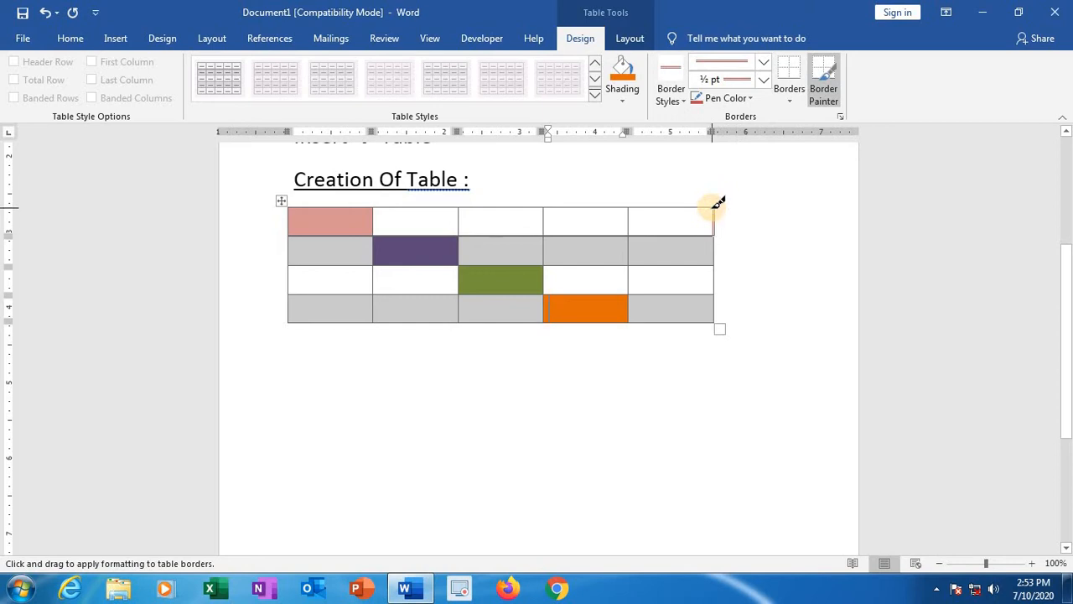
left_click_drag(717, 203, 713, 311)
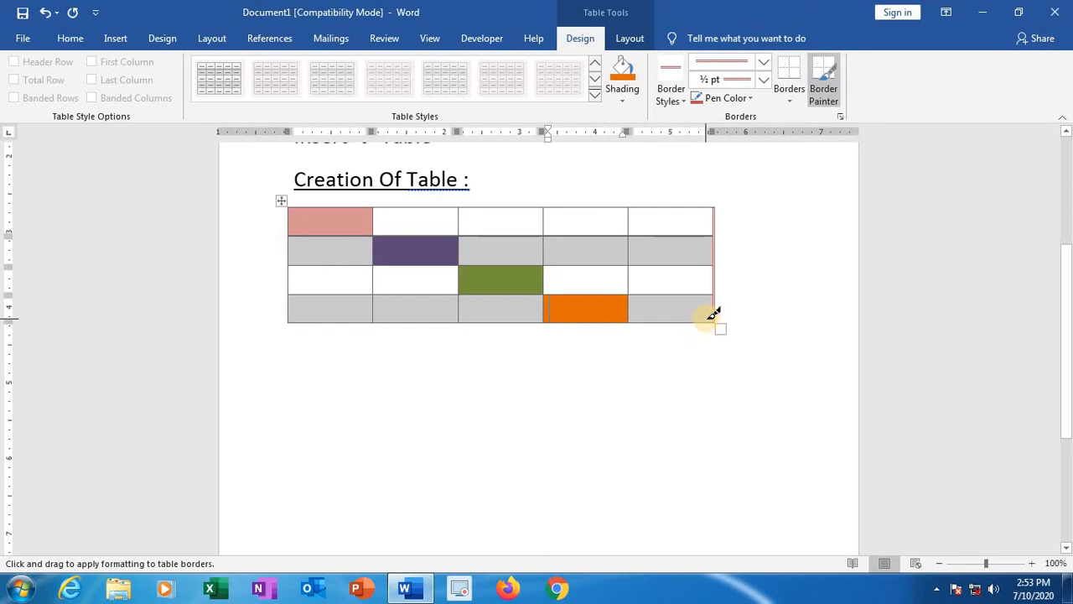
left_click_drag(675, 319, 294, 308)
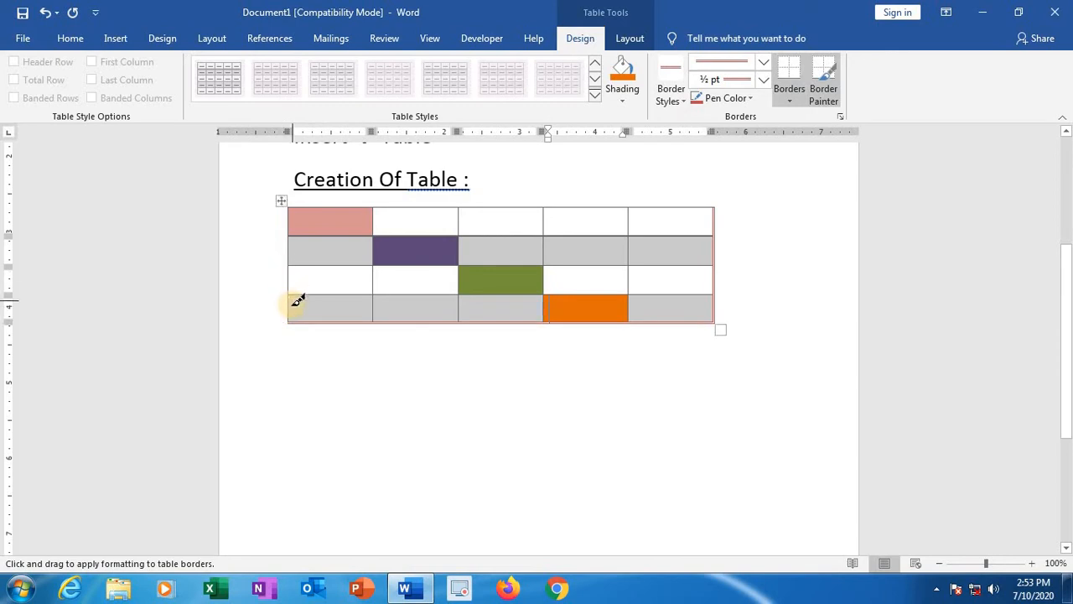
mouse_move(294, 317)
left_mouse_down()
mouse_move(293, 204)
mouse_move(692, 204)
left_mouse_up()
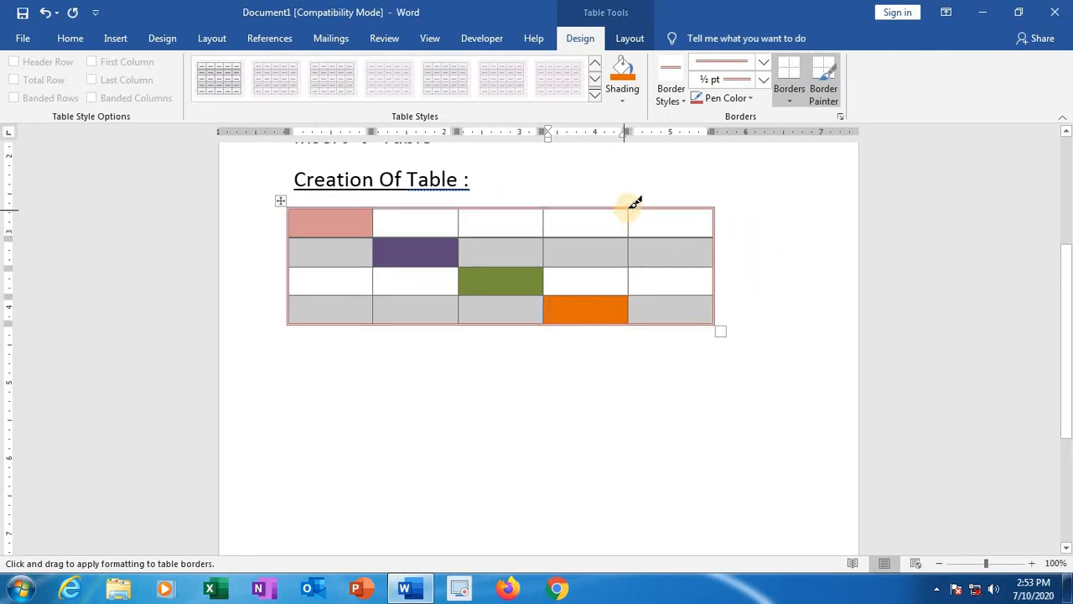
Step: Paint the four inner vertical borders of the coloured table with the same red double line
left_click_drag(631, 204, 628, 321)
left_click_drag(549, 204, 549, 322)
left_click_drag(458, 206, 460, 323)
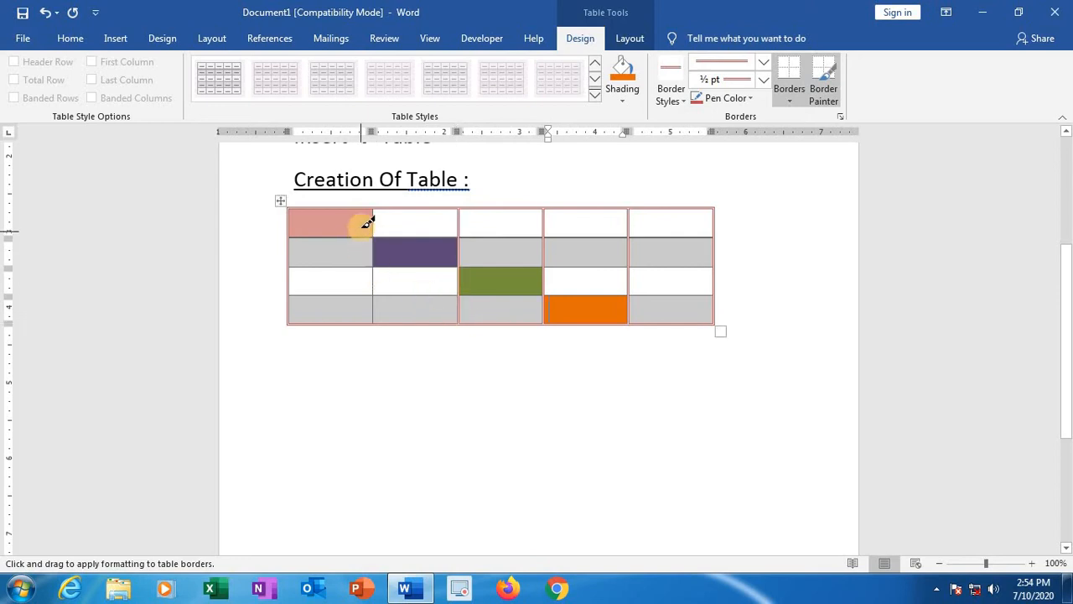
left_click_drag(372, 211, 369, 267)
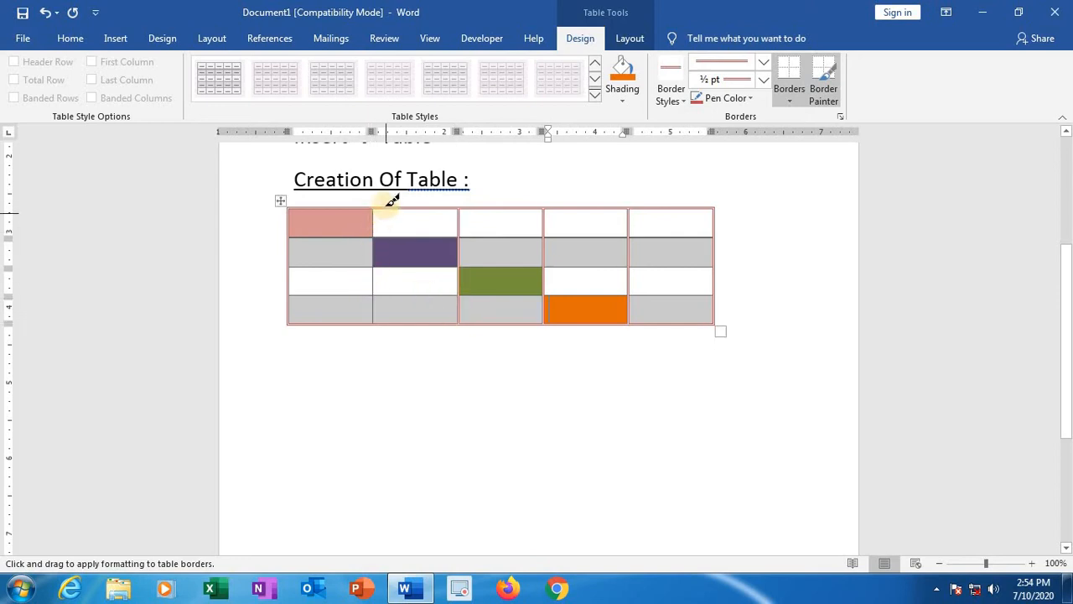
left_click_drag(373, 210, 374, 324)
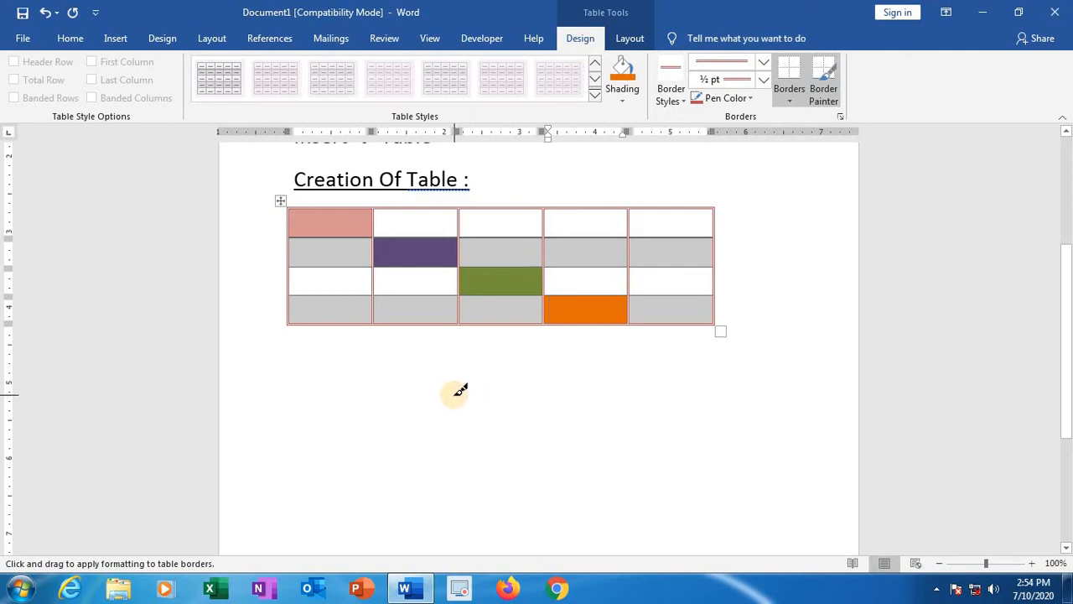
Step: Add the underlined heading "Insert Rows & Cols : Type 1:" below the coloured table, leaving an empty line between them
left_click(459, 433)
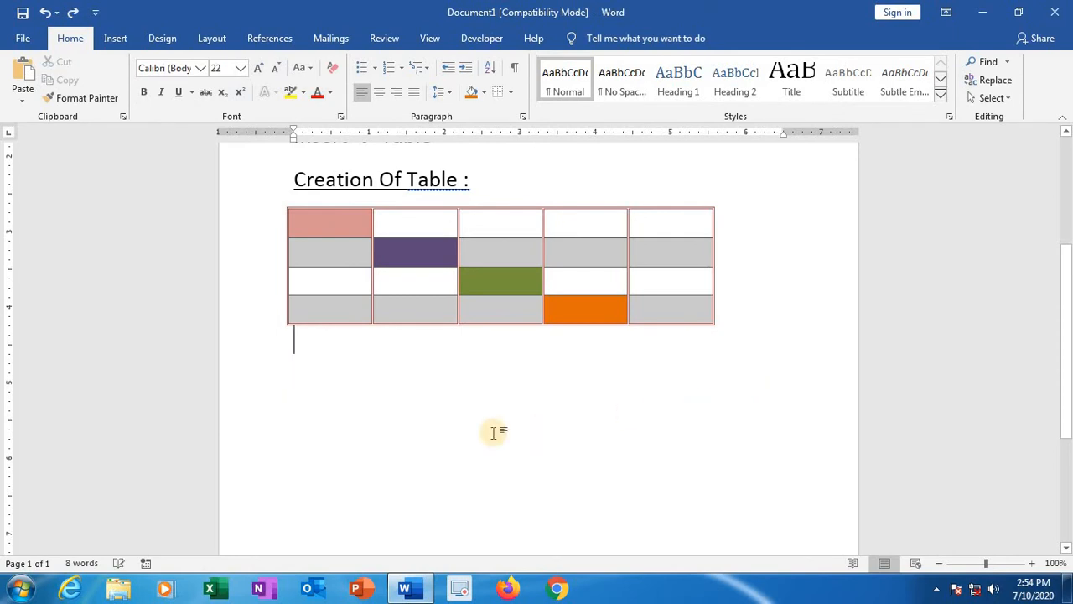
key("Return")
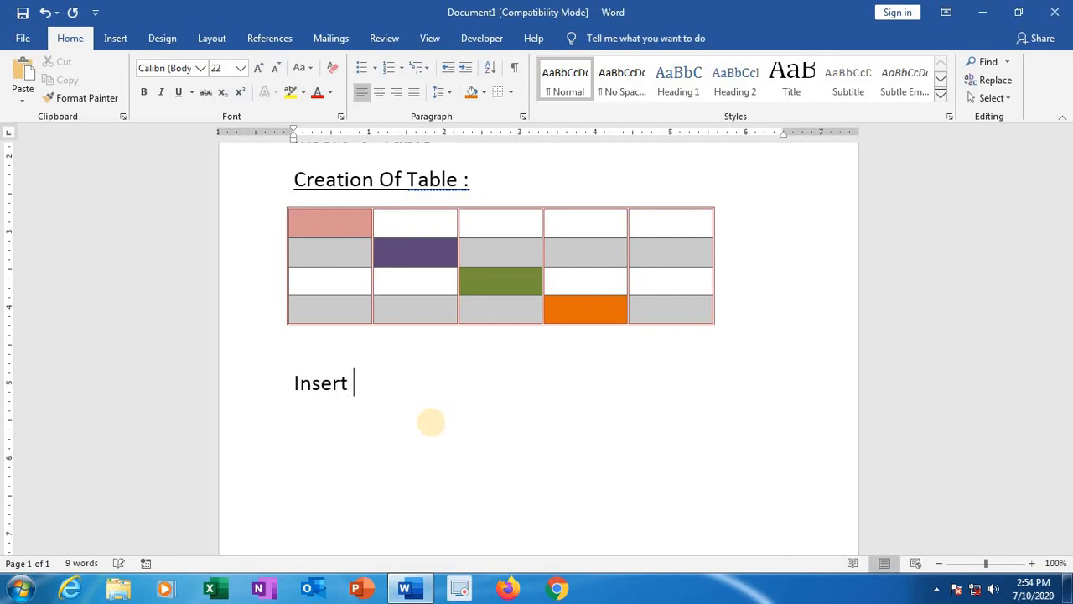
type("Insert Rows & Cols : Type 1:")
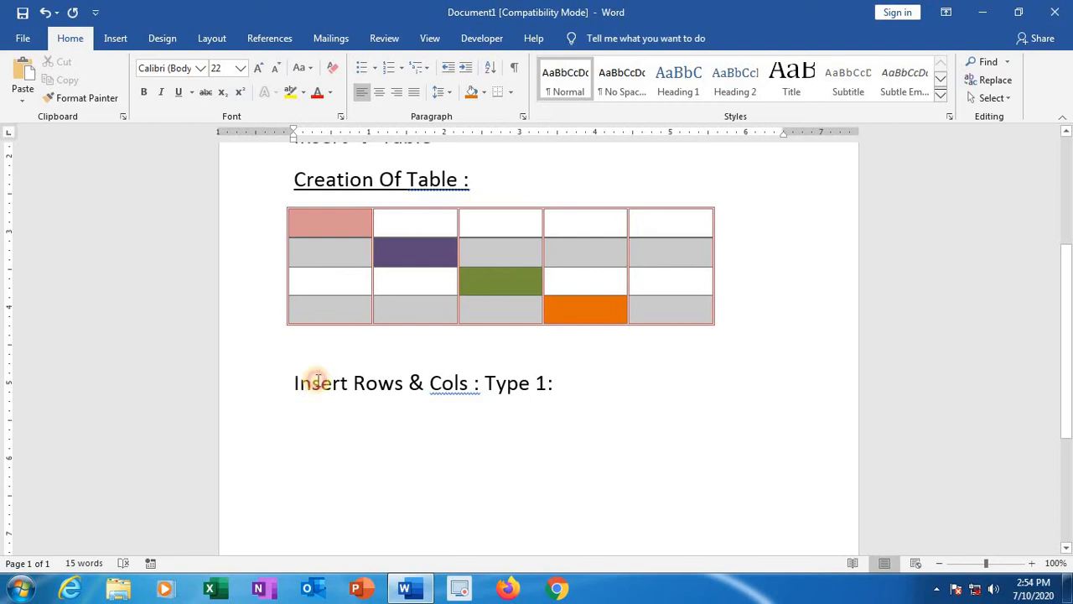
left_click_drag(318, 379, 559, 391)
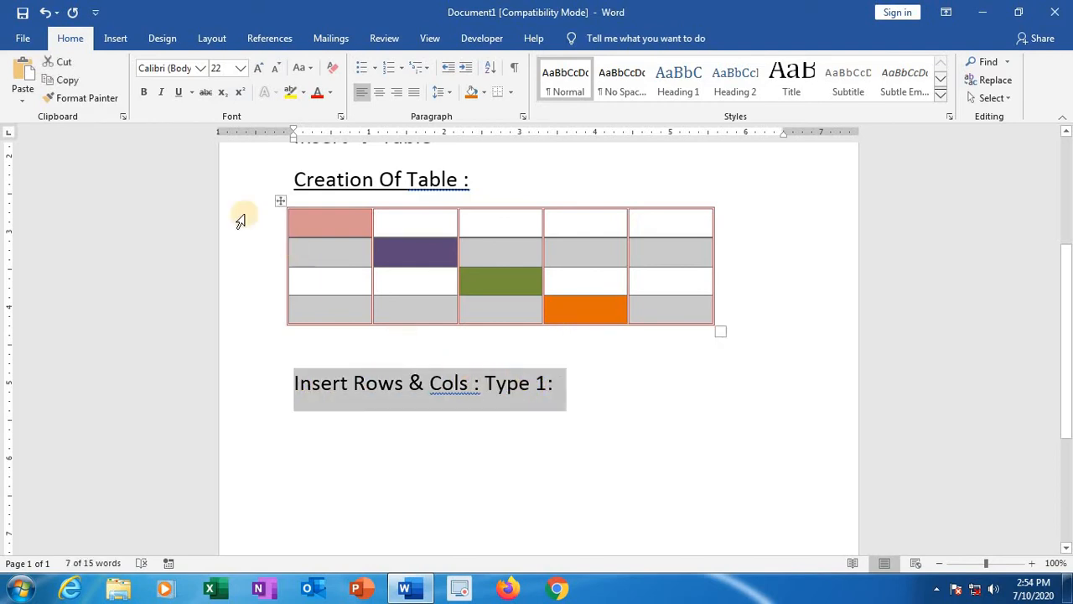
left_click(178, 91)
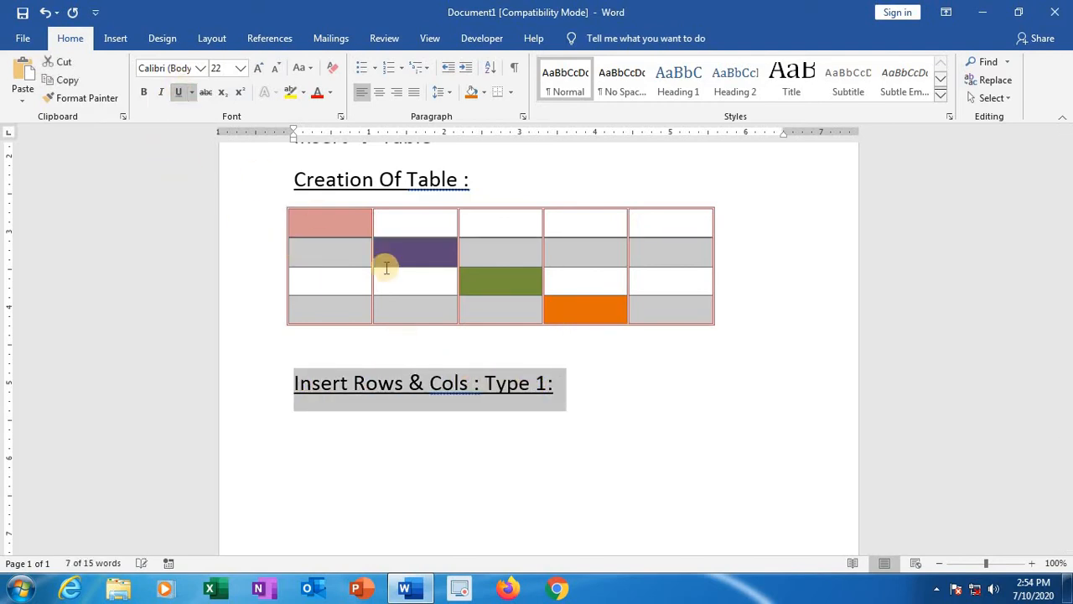
Step: Insert a new table with 5 columns and 4 rows below the "Insert Rows & Cols : Type 1:" heading
left_click(598, 414)
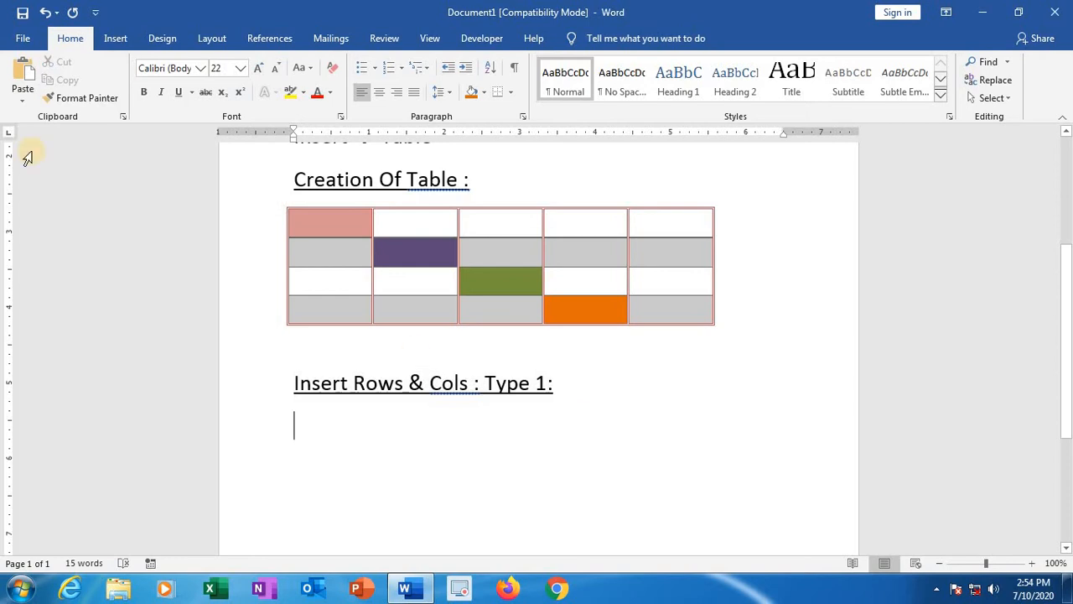
left_click(113, 40)
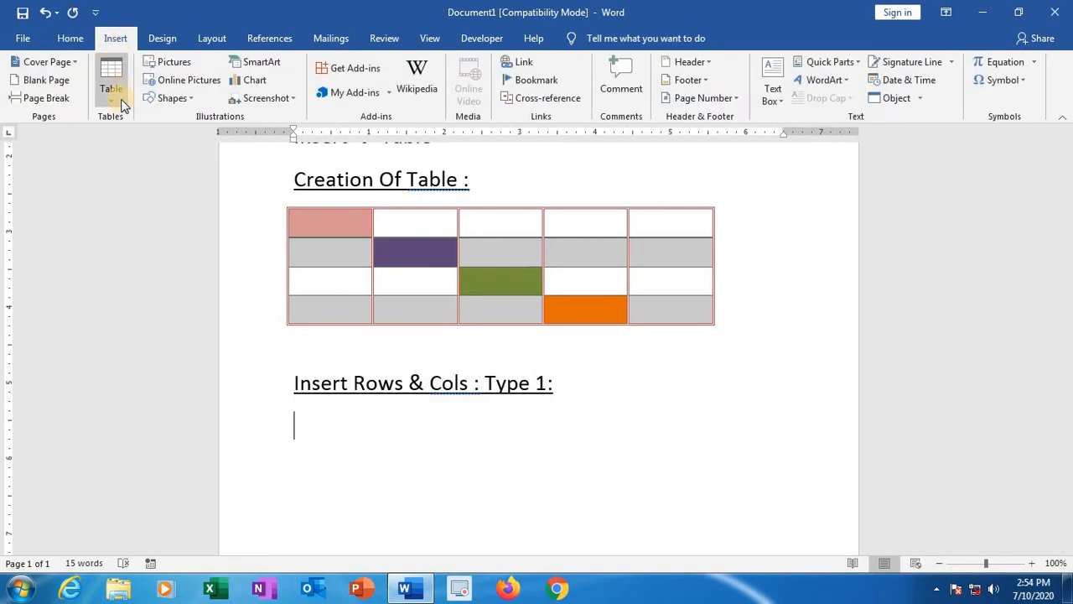
left_click(121, 100)
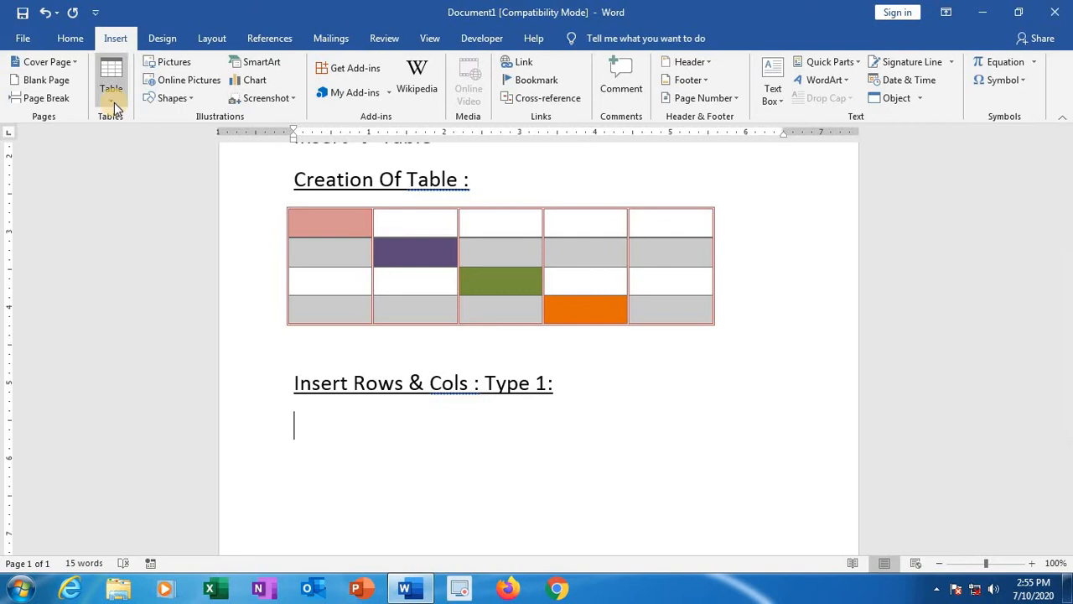
left_click(114, 102)
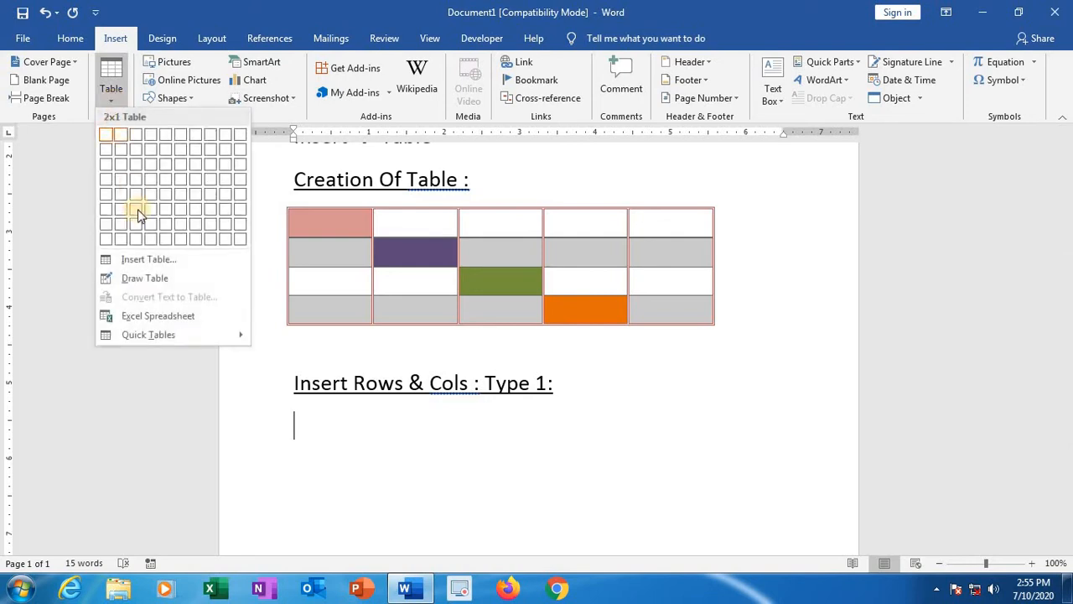
left_click(151, 260)
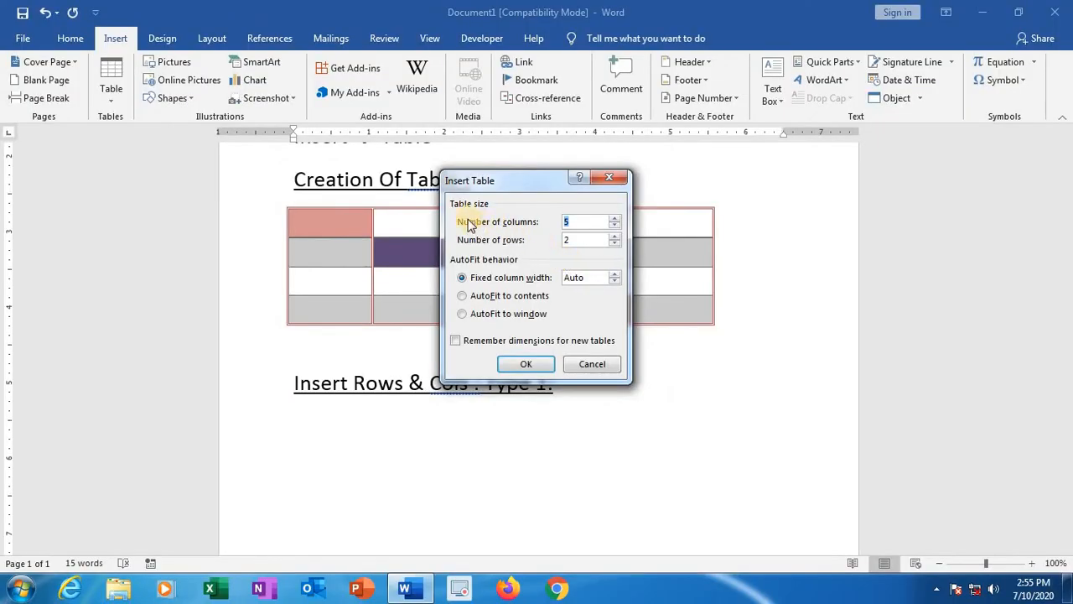
left_click(570, 222)
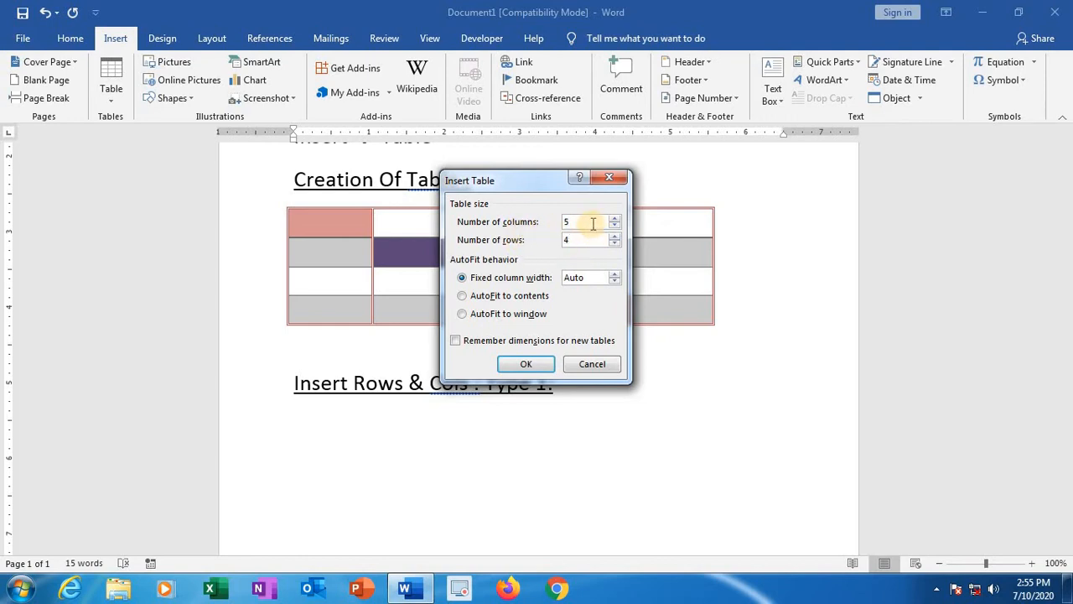
left_click(541, 370)
scroll(549, 381, "down", 3)
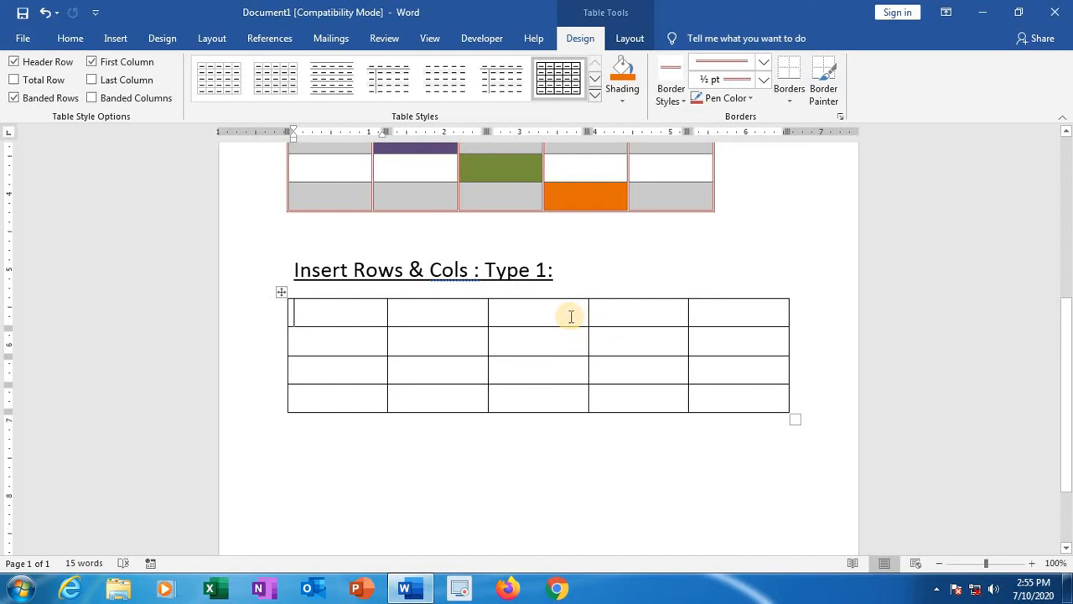
Step: Insert a row above the first row of the new table
left_click(567, 315)
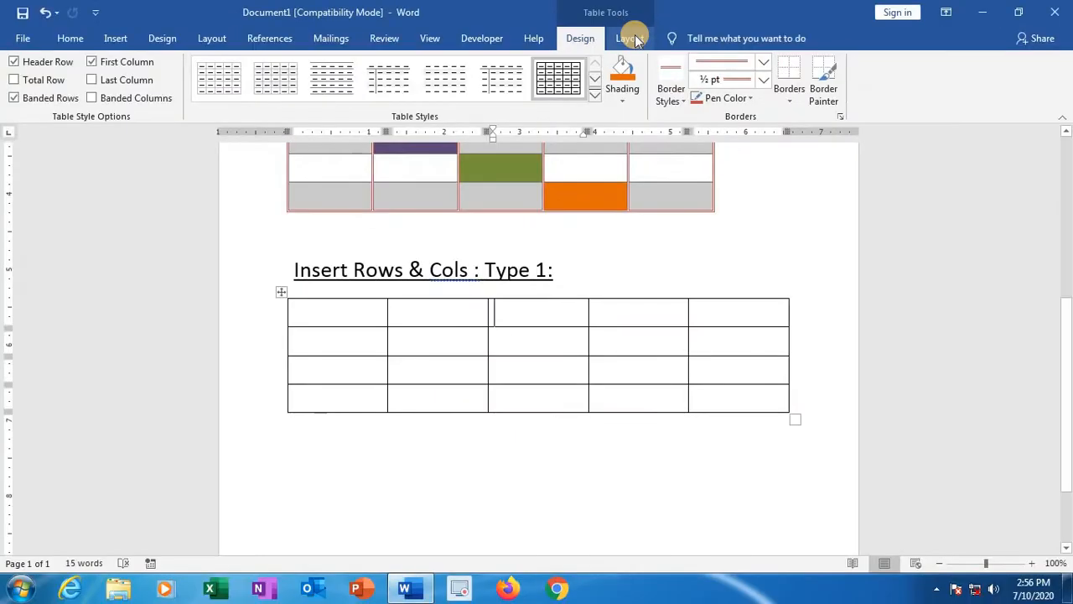
left_click(630, 39)
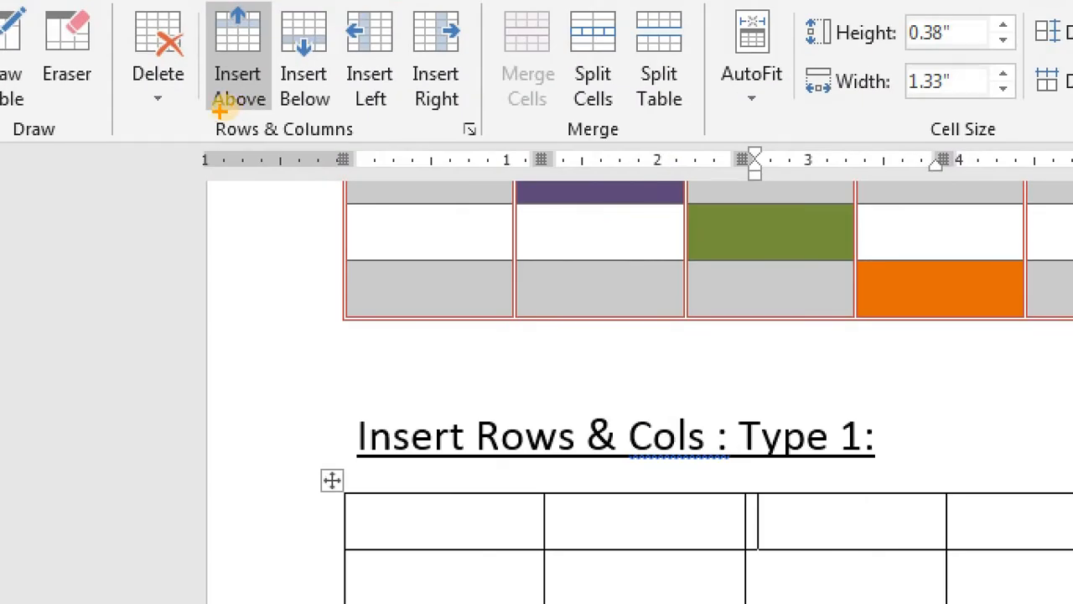
mouse_move(217, 112)
left_mouse_down()
mouse_move(361, 91)
mouse_move(465, 107)
left_mouse_up()
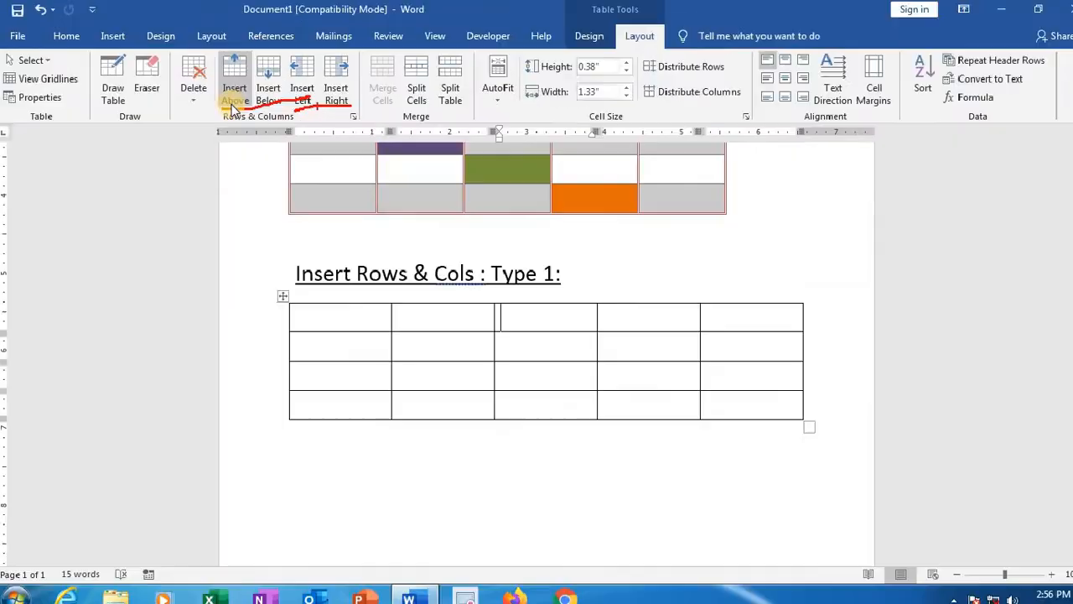
key("Escape")
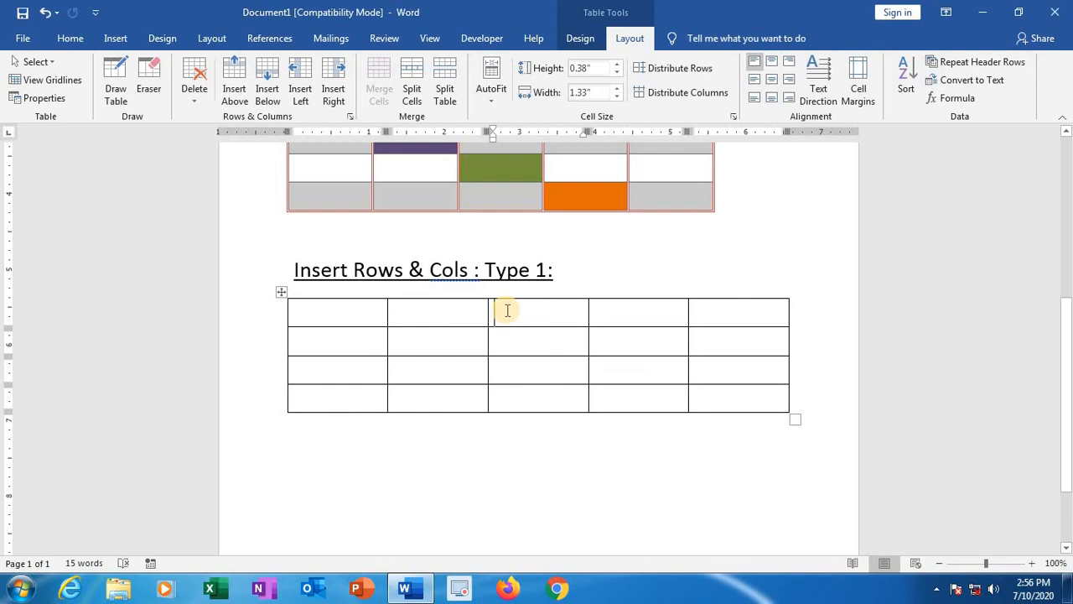
left_click(236, 91)
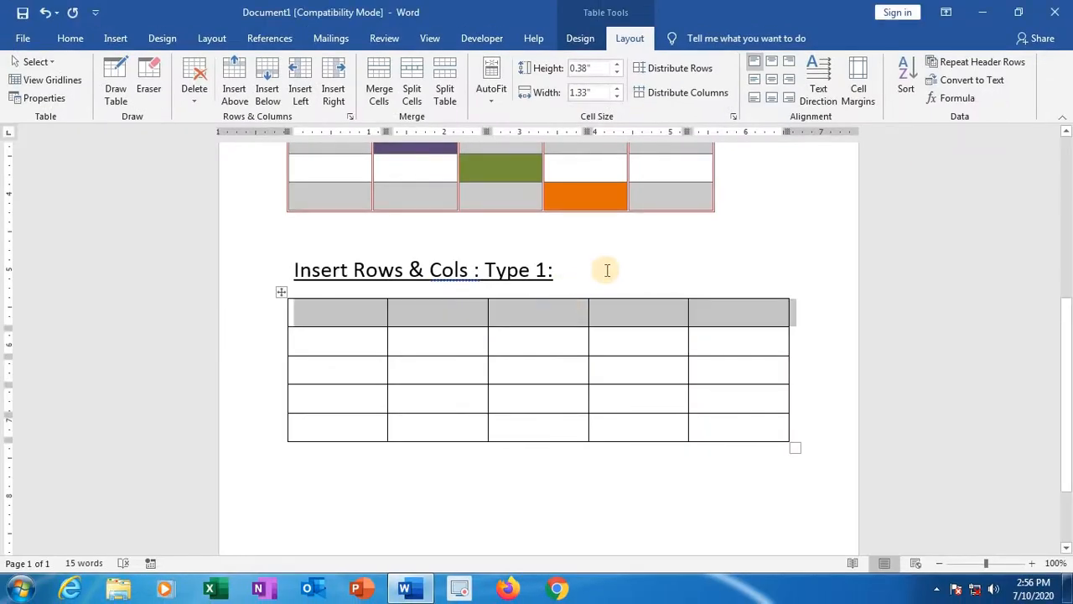
left_click(607, 270)
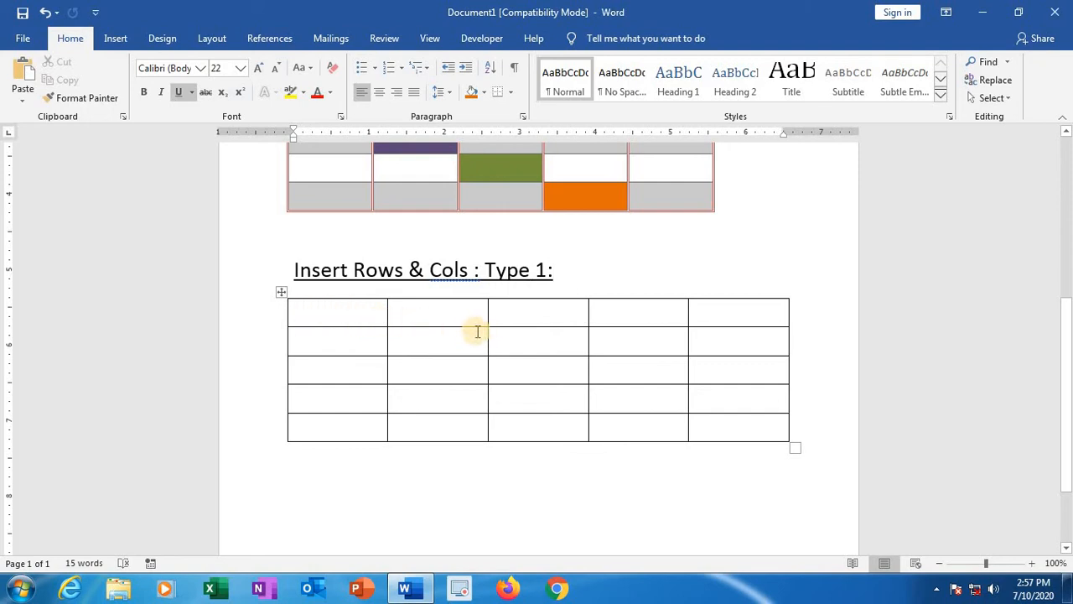
Step: Insert a row below the last row of the new table
left_click(530, 418)
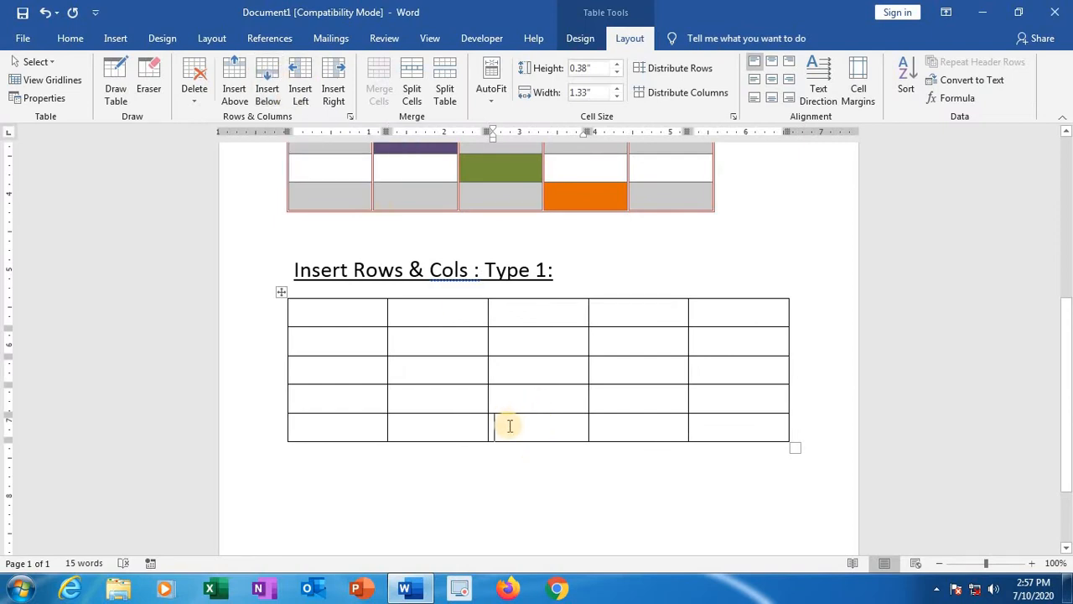
left_click(266, 84)
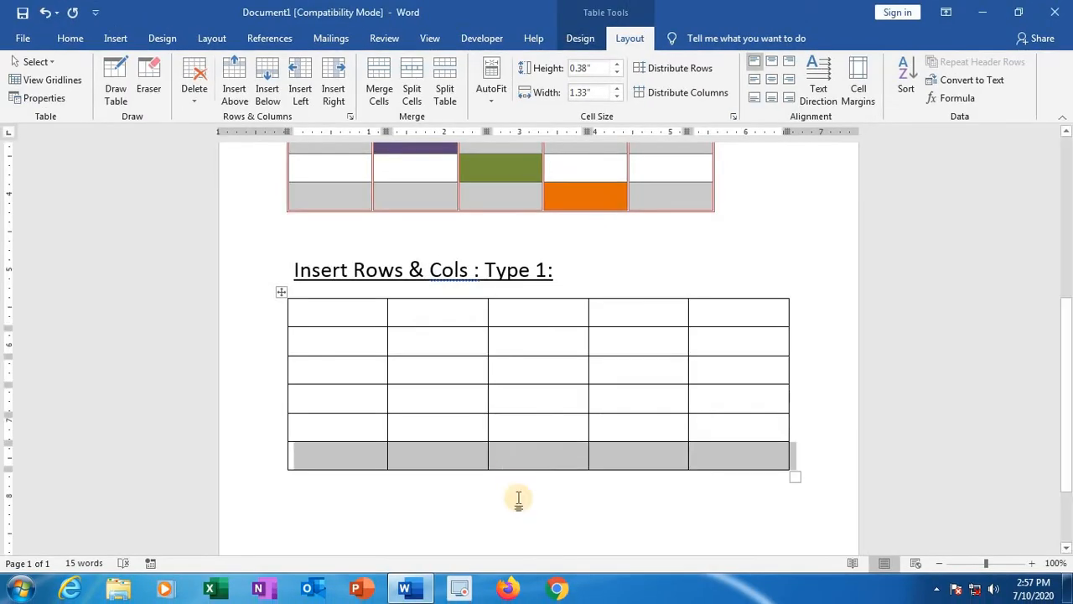
left_click(518, 498)
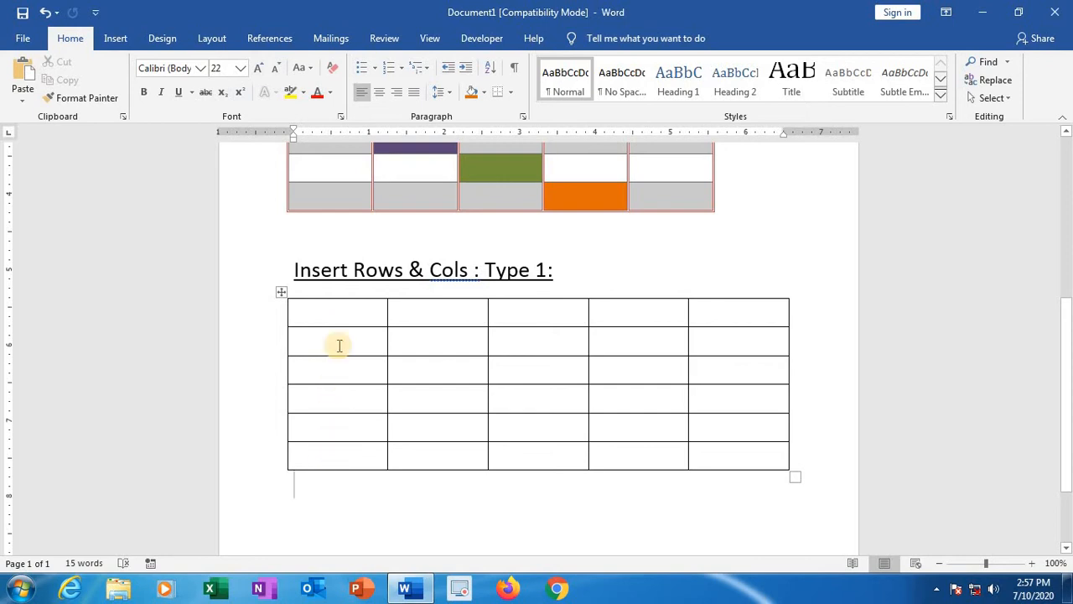
Step: Insert one column to the left of the new table's first column and another to the right of its last column
left_click(339, 319)
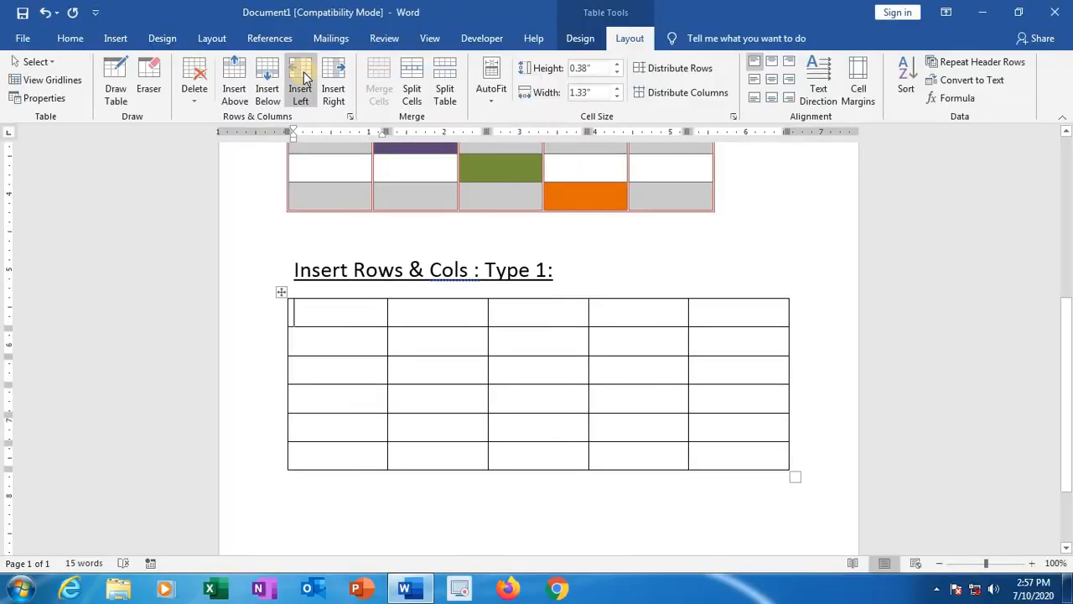
left_click(298, 163)
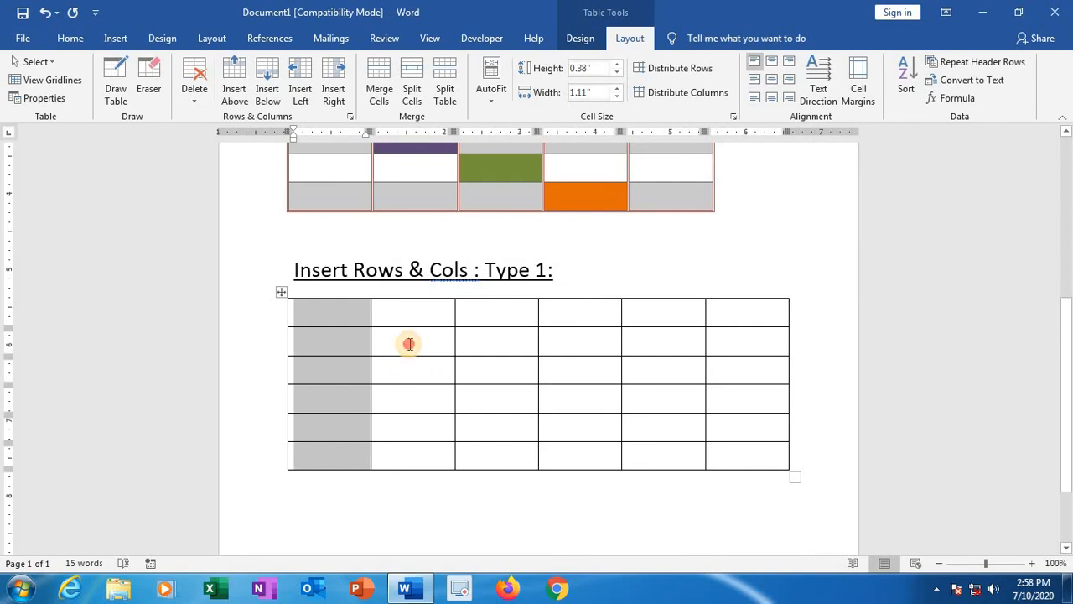
left_click(408, 343)
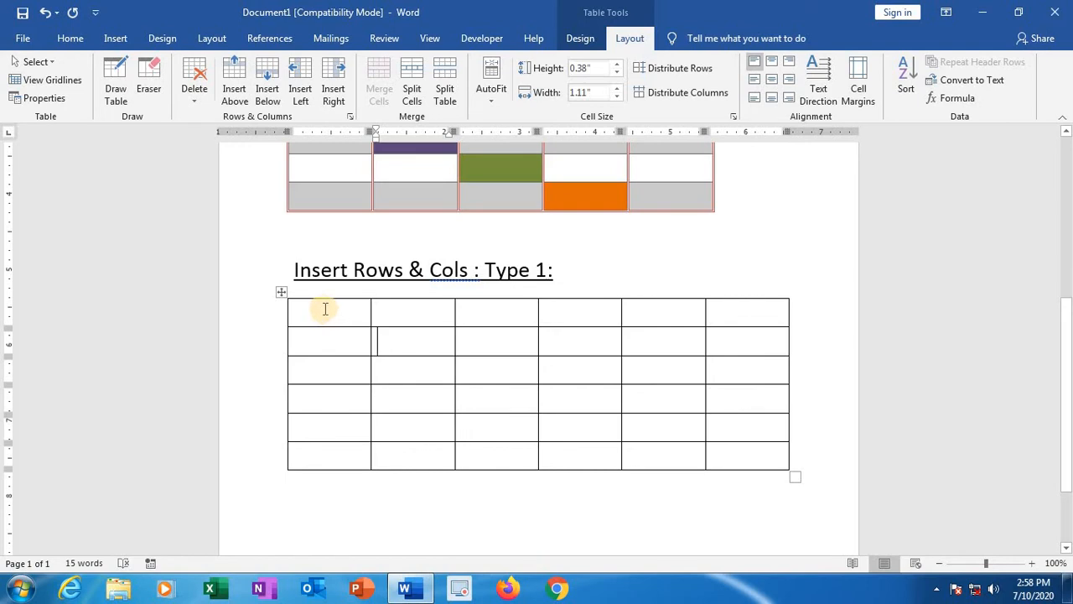
left_click(741, 315)
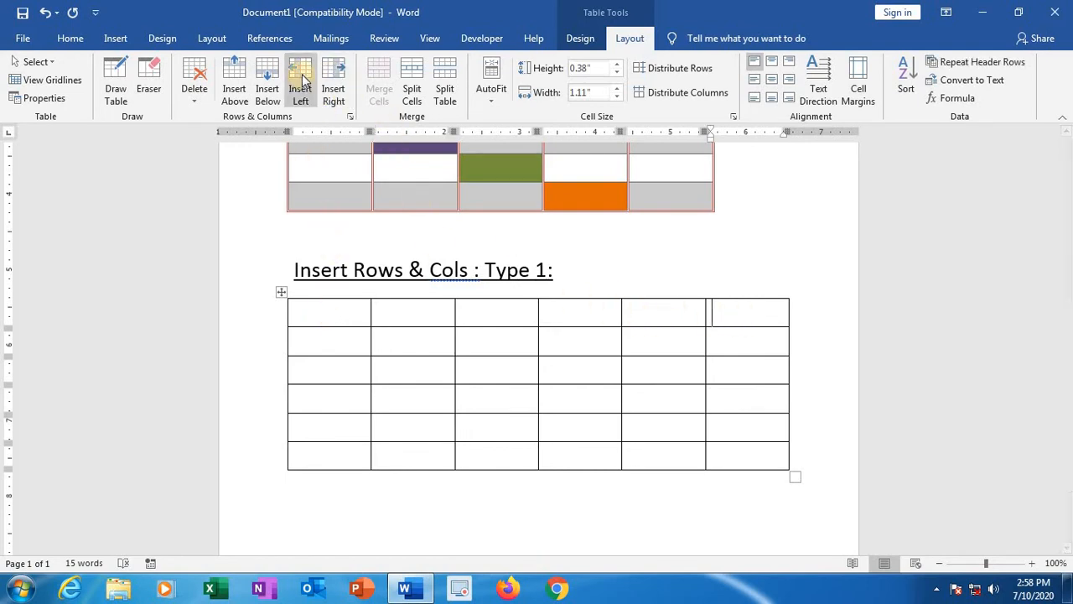
left_click(329, 76)
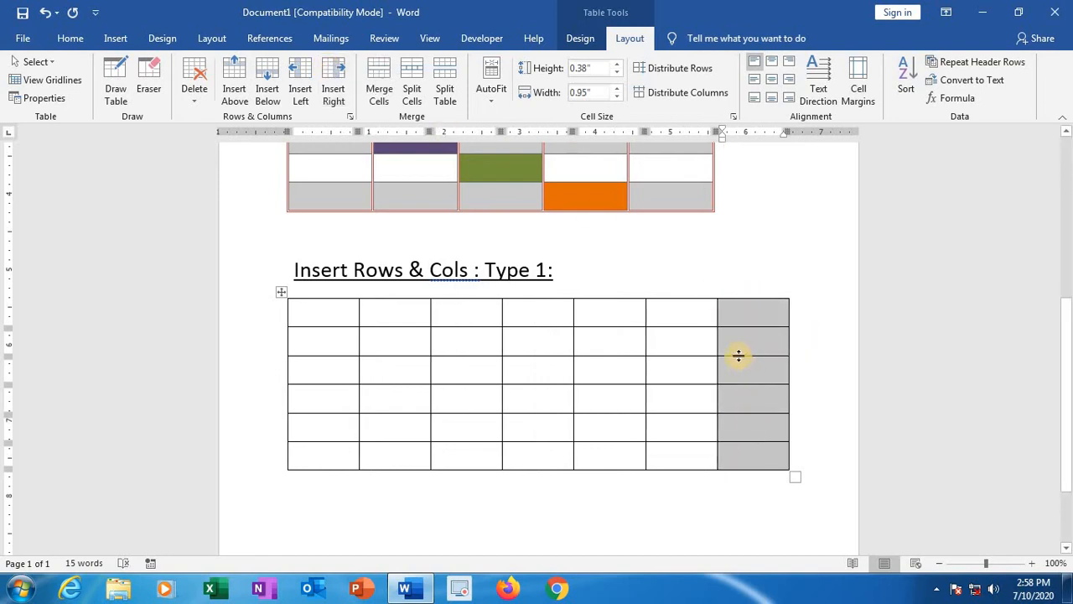
Step: Add an underlined "Type 2 :" heading below the seven-column table
left_click(744, 270)
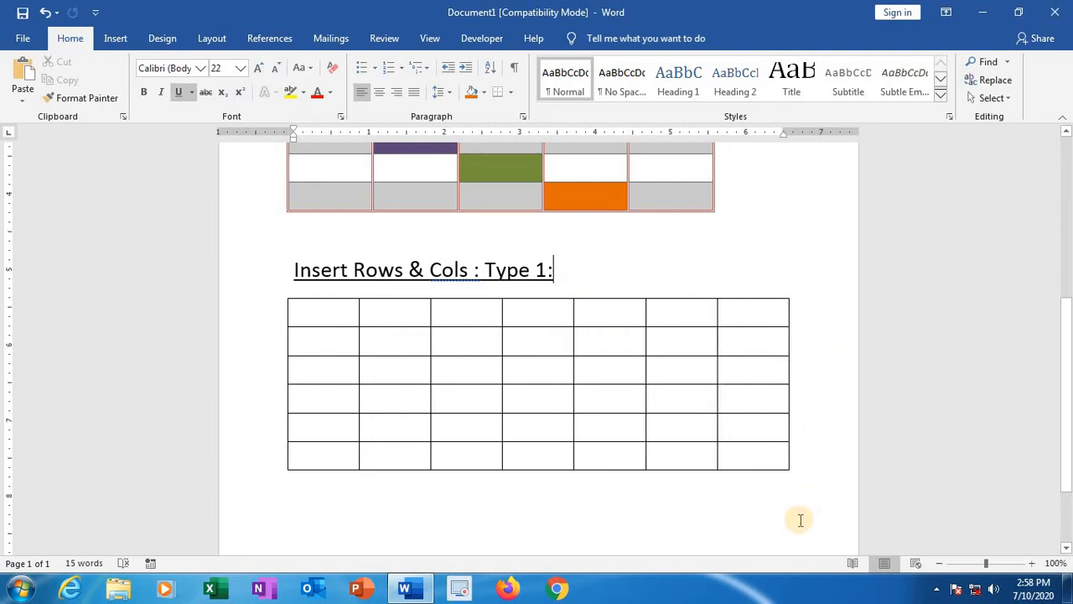
left_click(613, 509)
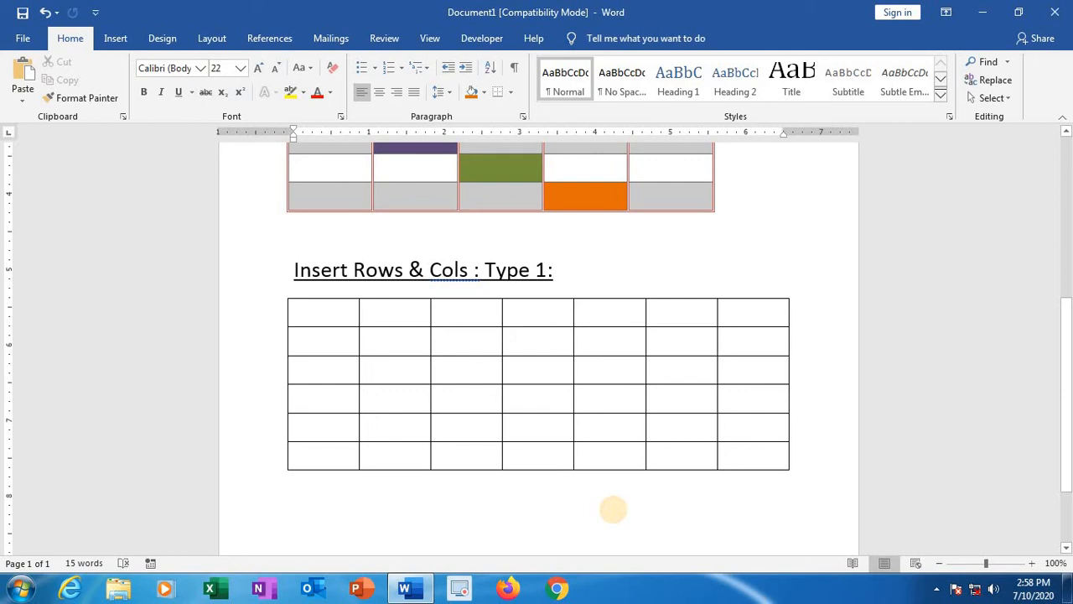
key("Return")
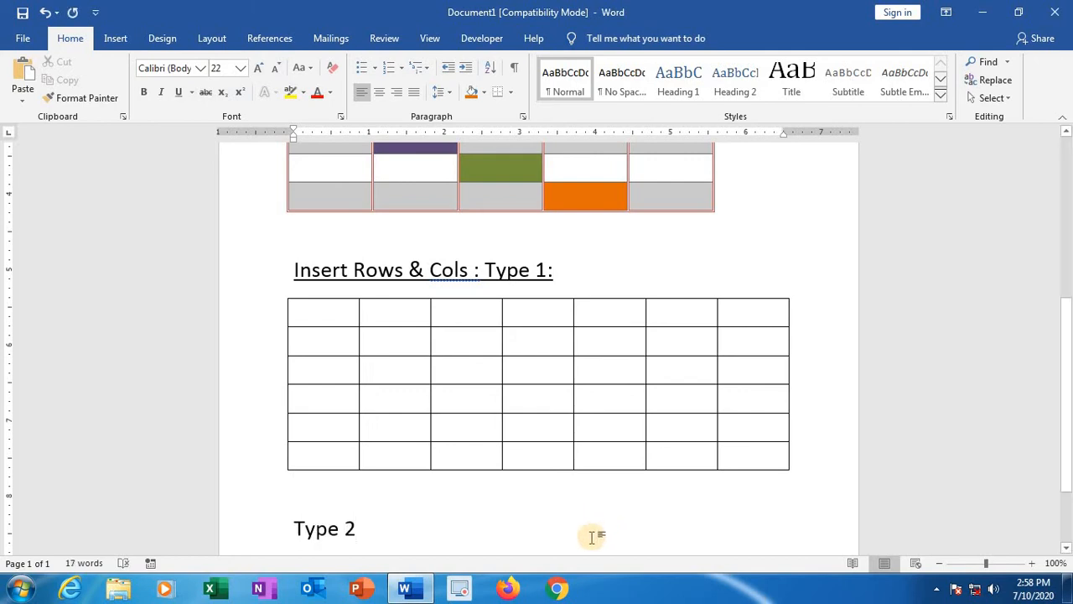
scroll(587, 520, "down", 2)
left_click_drag(356, 424, 294, 436)
left_click(183, 92)
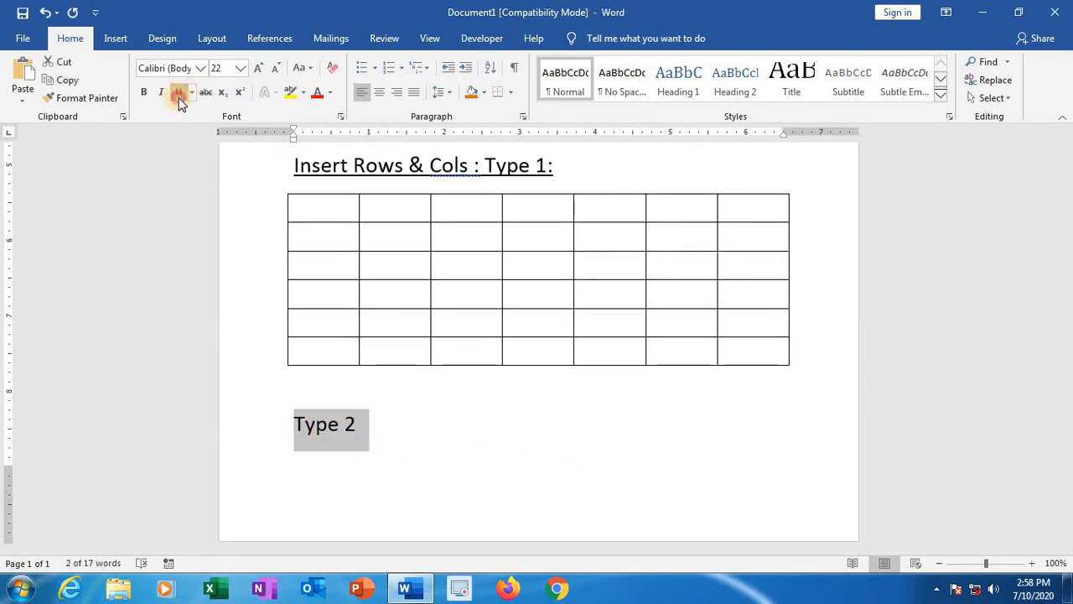
left_click(394, 436)
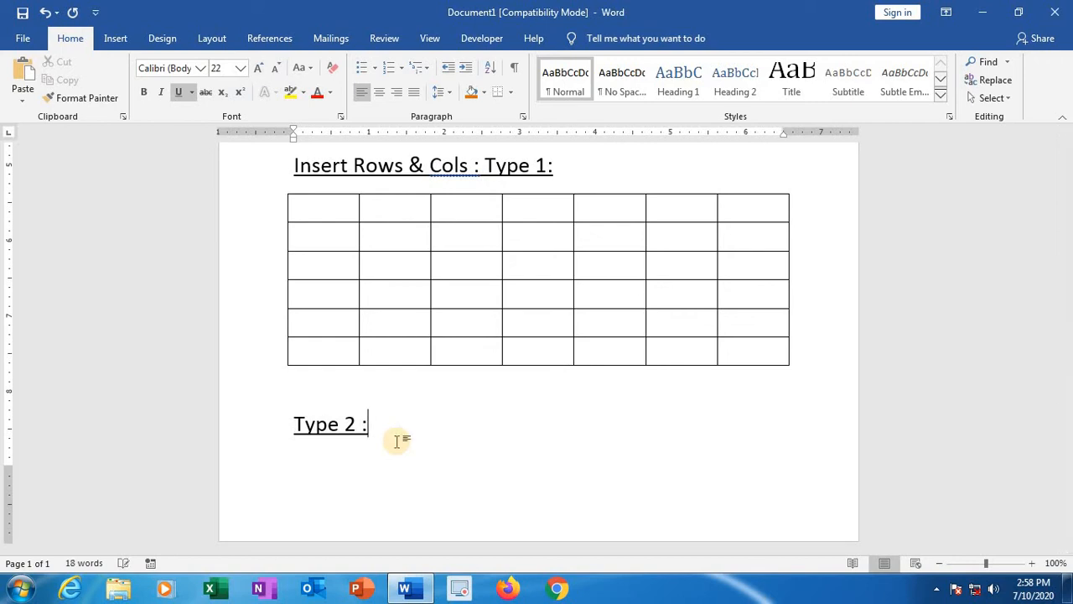
Step: Insert a page break before the "Type 2 :" heading to move it onto a new page
scroll(398, 442, "down", 3)
scroll(352, 377, "down", 1)
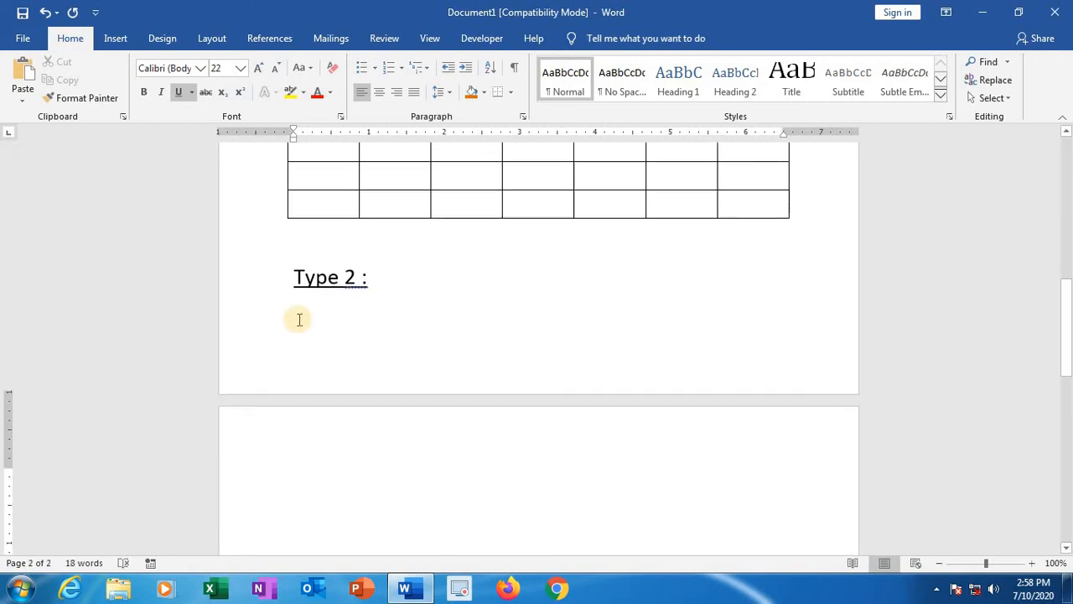
left_click(291, 261)
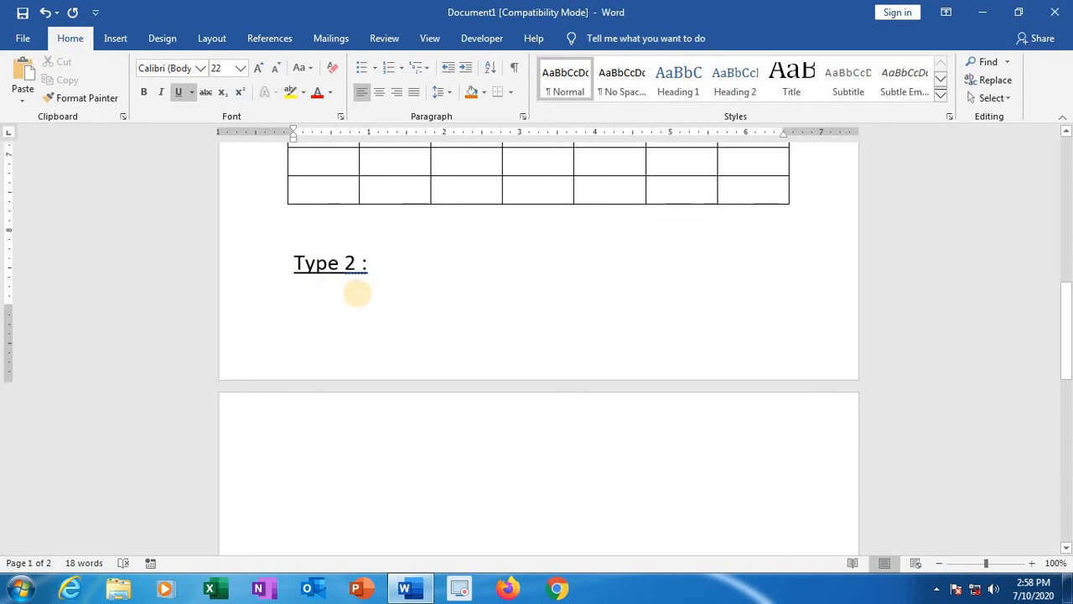
key("ctrl+Return")
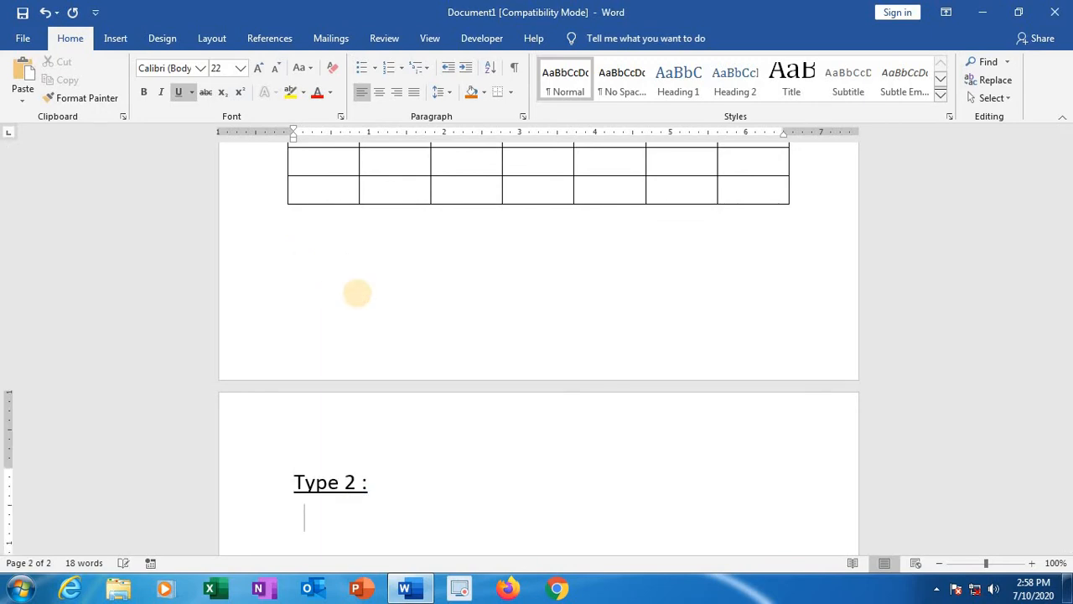
Step: Draw a table frame about 6.45" wide and 2.17" high below the "Type 2 :" heading
scroll(354, 290, "down", 3)
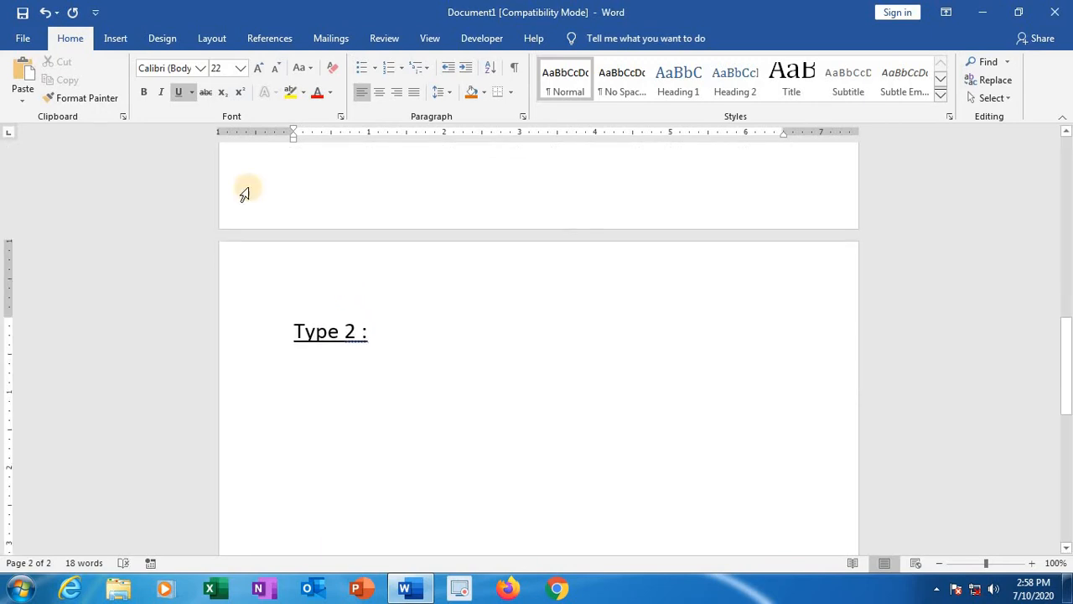
left_click(116, 38)
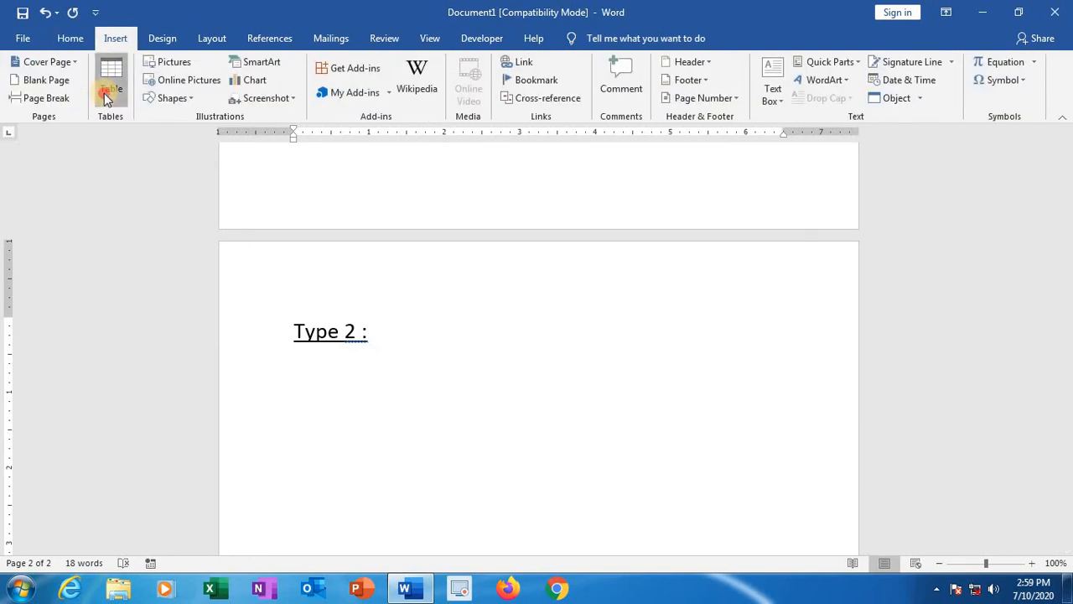
left_click(111, 82)
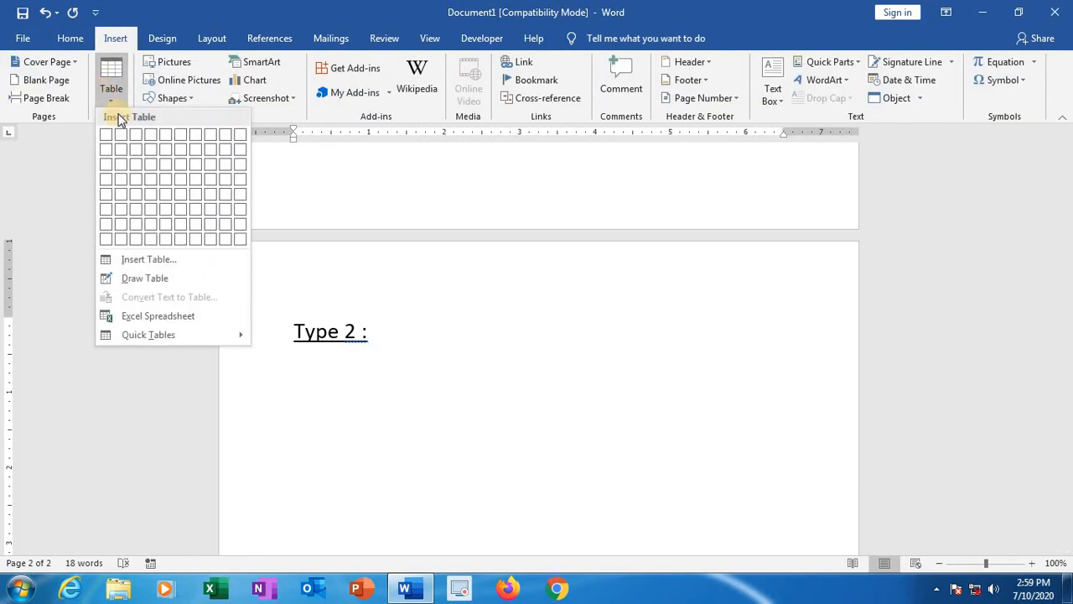
left_click(179, 277)
scroll(399, 360, "down", 3)
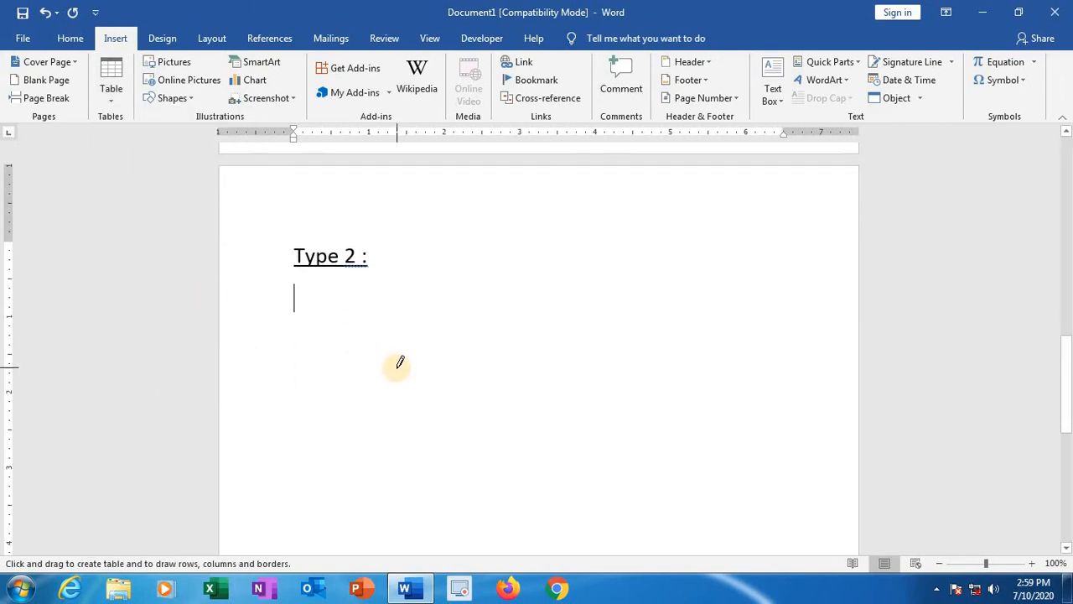
mouse_move(311, 265)
left_mouse_down()
mouse_move(551, 295)
mouse_move(668, 323)
mouse_move(709, 367)
mouse_move(796, 400)
mouse_move(800, 431)
left_mouse_up()
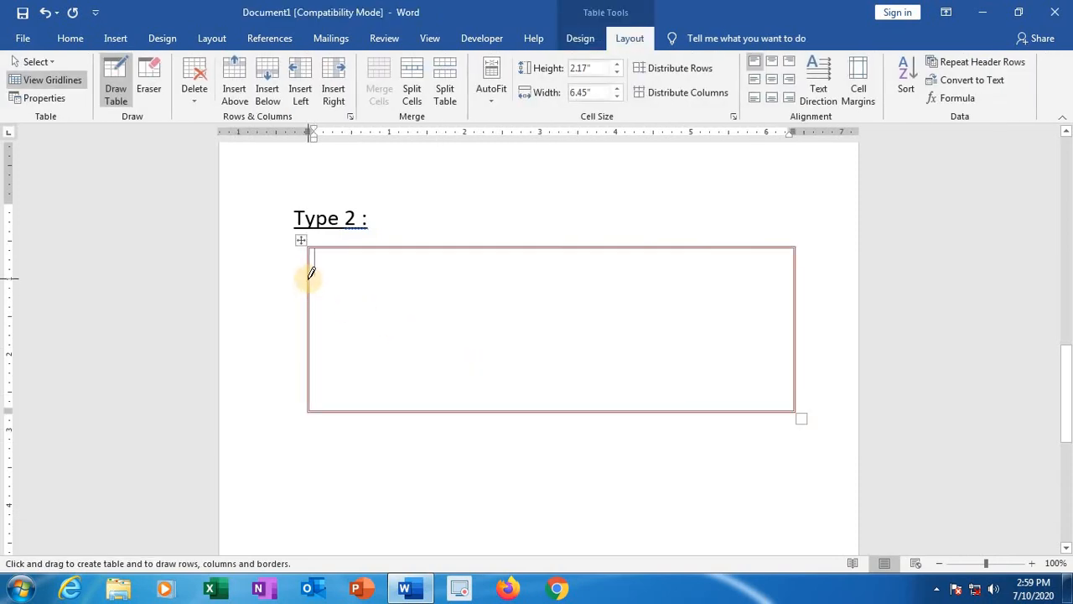
Step: Divide the drawn frame into four rows and five columns with three horizontal and four vertical lines
left_click_drag(311, 281, 704, 293)
left_click_drag(312, 334, 617, 335)
left_click_drag(312, 372, 634, 379)
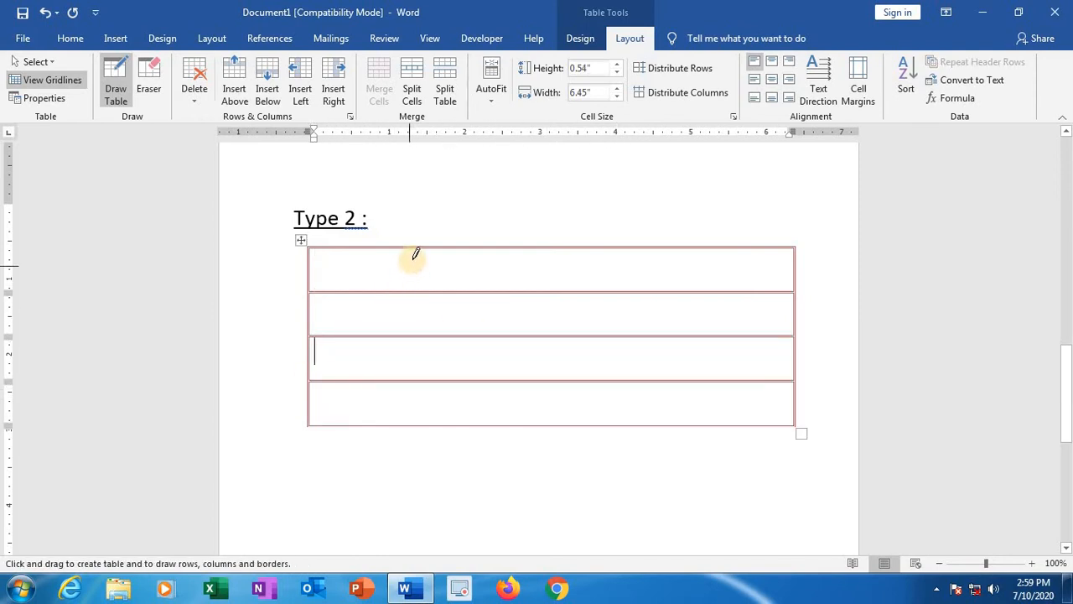
left_click_drag(418, 248, 425, 419)
left_click_drag(504, 247, 503, 422)
left_click_drag(593, 247, 577, 423)
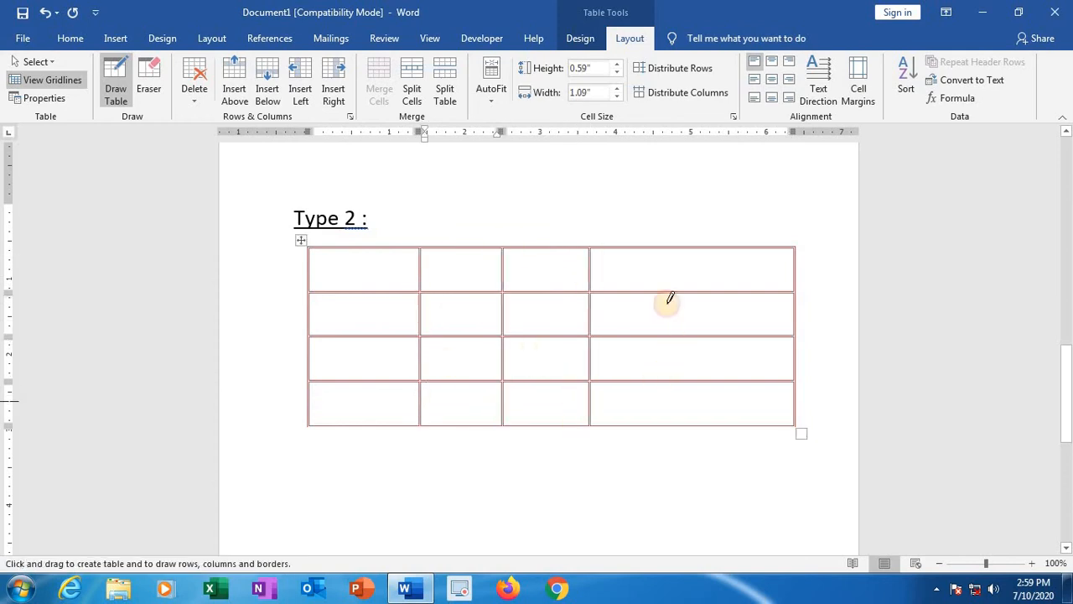
left_click_drag(680, 246, 681, 423)
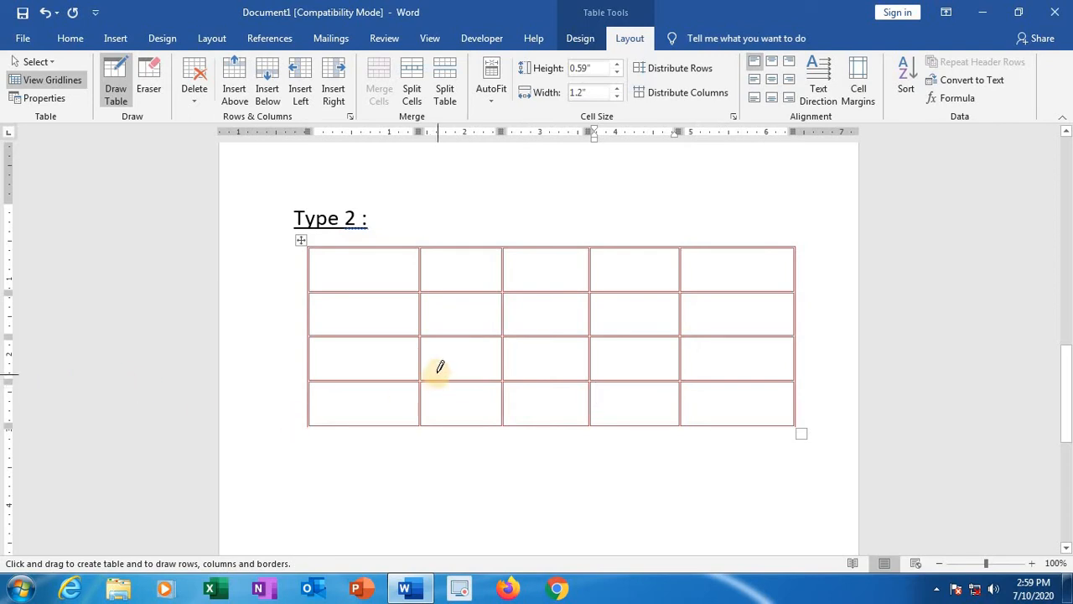
Step: Delete the trailing tab and the colon after the "Type 2" heading text
left_click(425, 215)
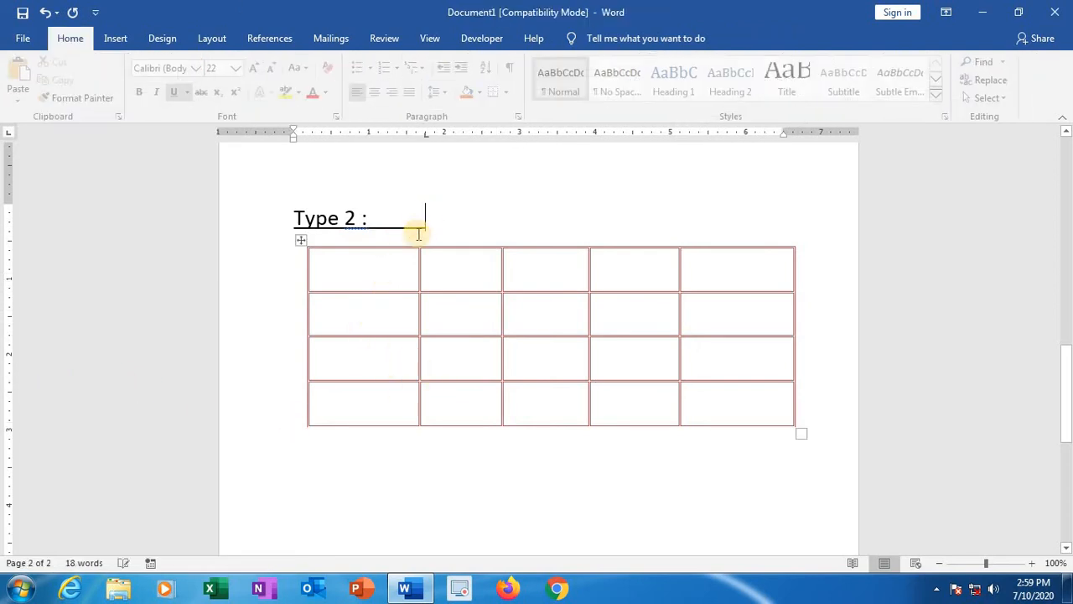
key("BackSpace")
key("BackSpace")
key("BackSpace")
key("BackSpace")
key("BackSpace")
key("BackSpace")
key("BackSpace")
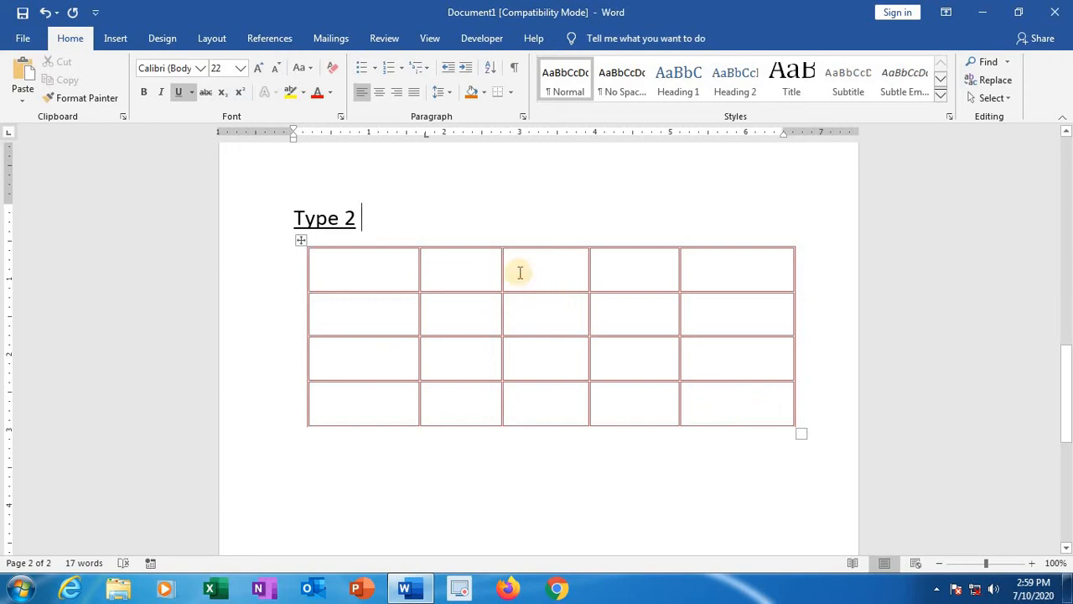
Step: Insert a column between the first and second columns of the drawn table
left_click(399, 272)
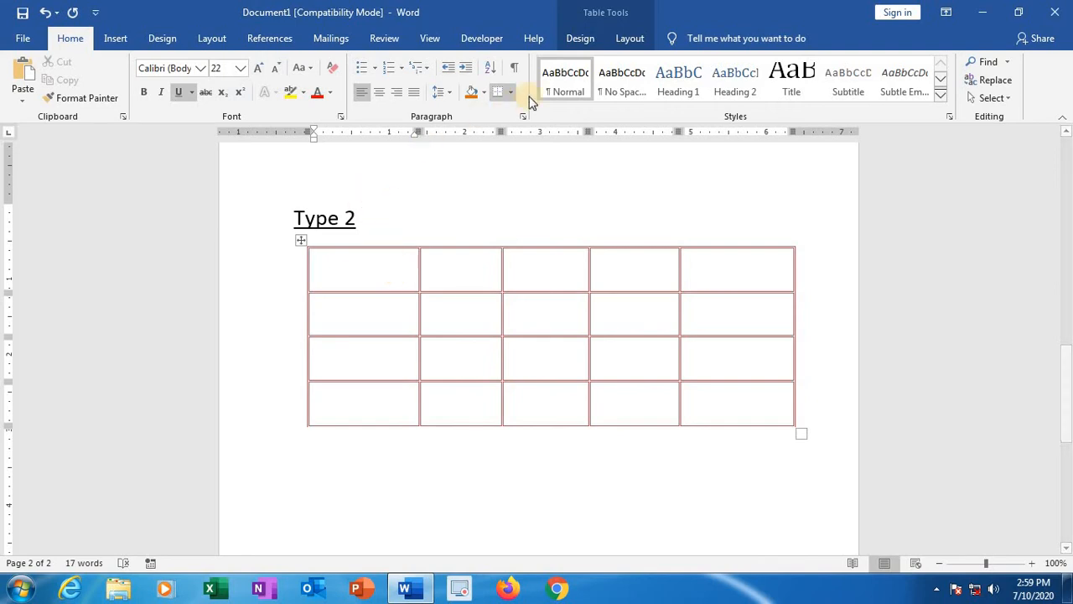
left_click(628, 39)
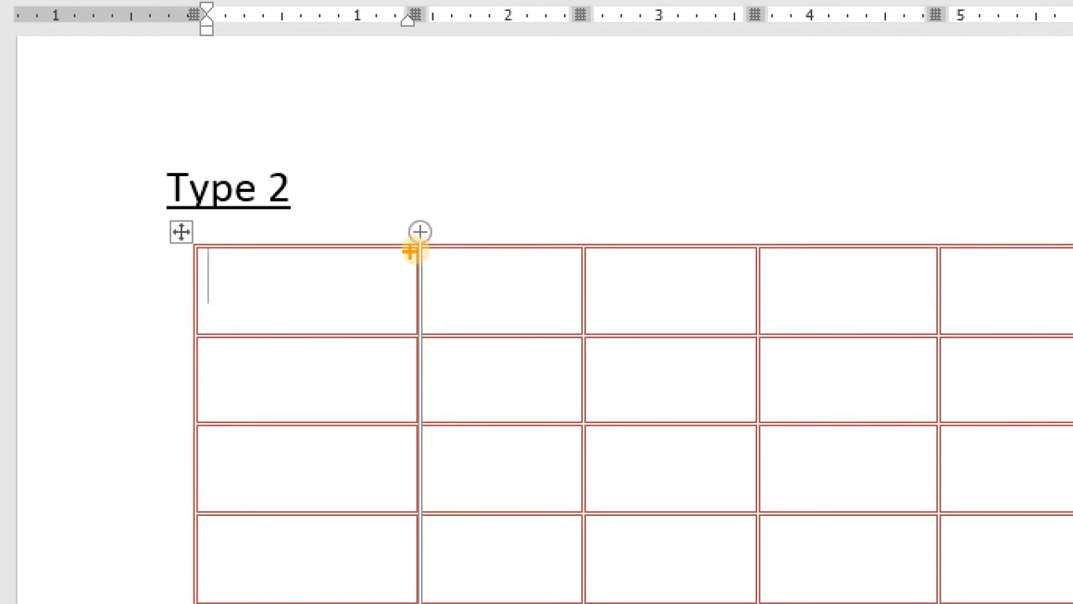
mouse_move(410, 253)
left_mouse_down()
mouse_move(436, 254)
mouse_move(463, 222)
mouse_move(376, 199)
mouse_move(401, 233)
left_mouse_up()
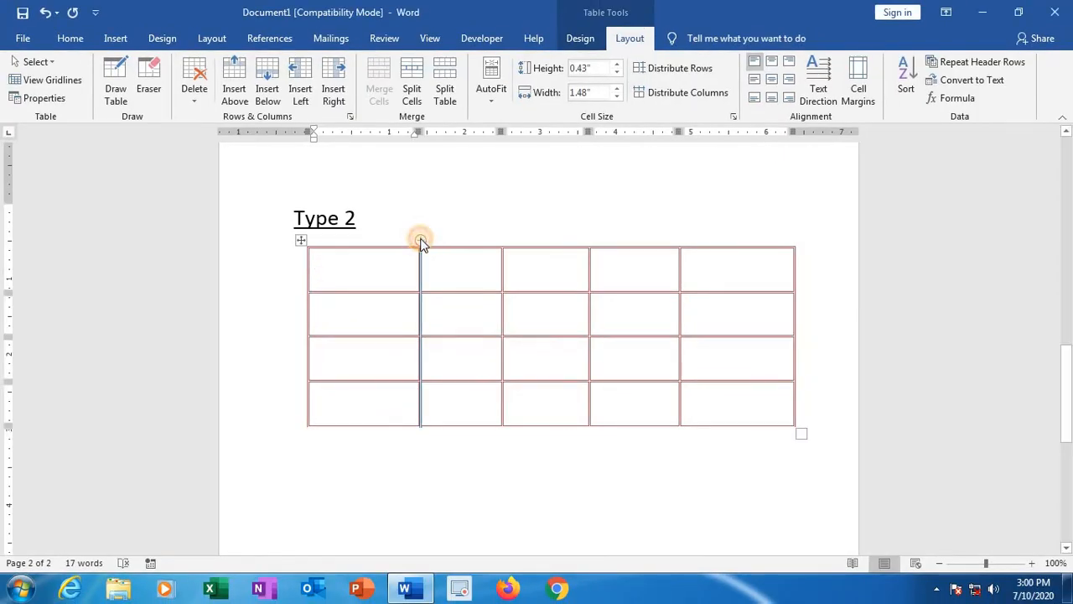
left_click(420, 241)
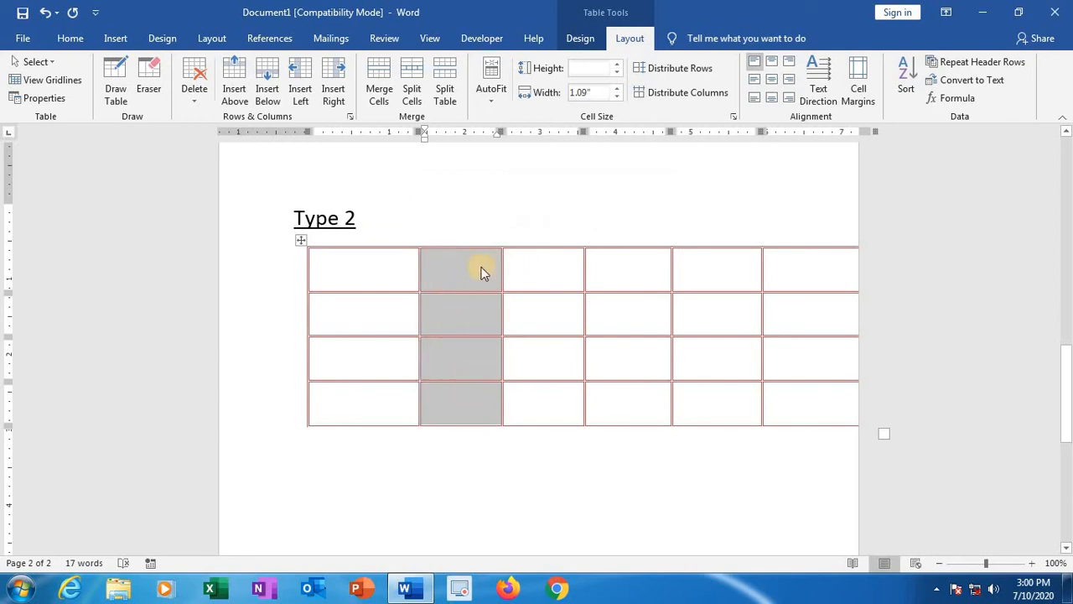
left_click(543, 273)
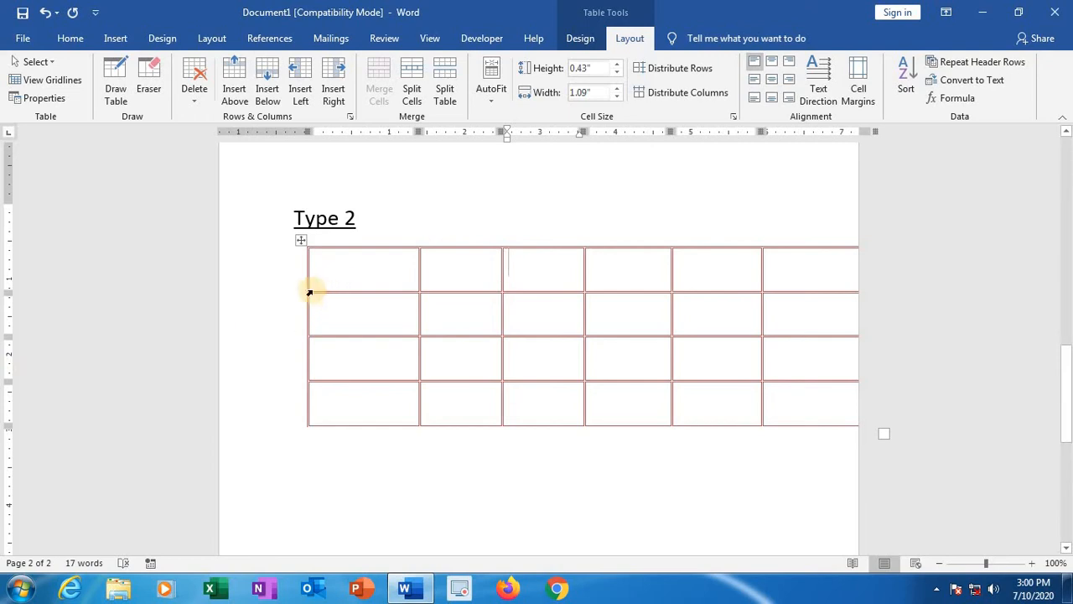
Step: Insert a row below the drawn table's first row and another below its third row
left_click_drag(309, 291, 300, 292)
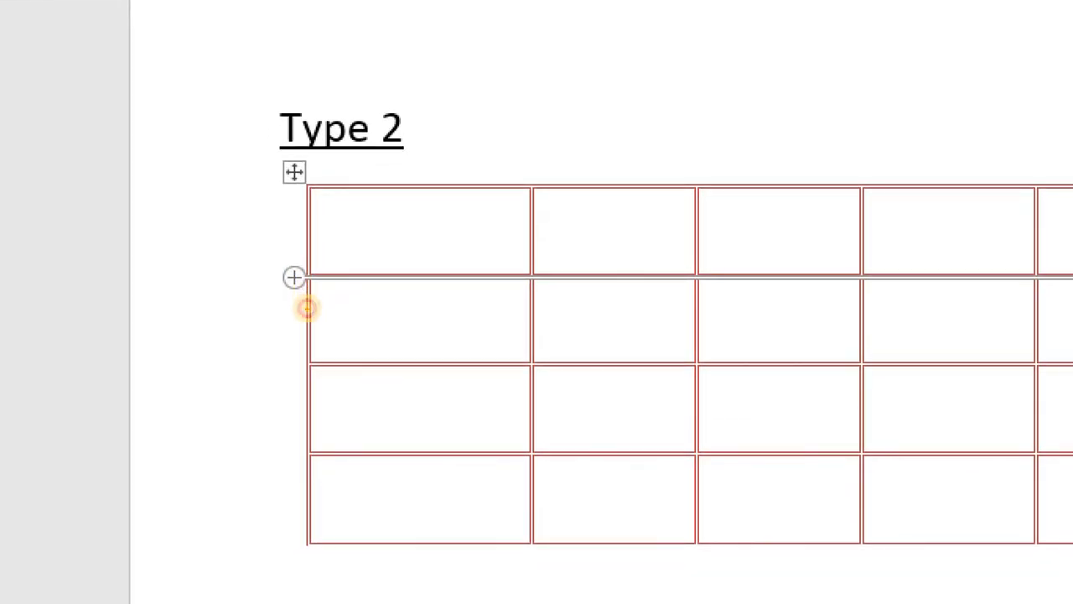
mouse_move(290, 300)
left_mouse_down()
mouse_move(243, 256)
mouse_move(324, 283)
mouse_move(298, 304)
left_mouse_up()
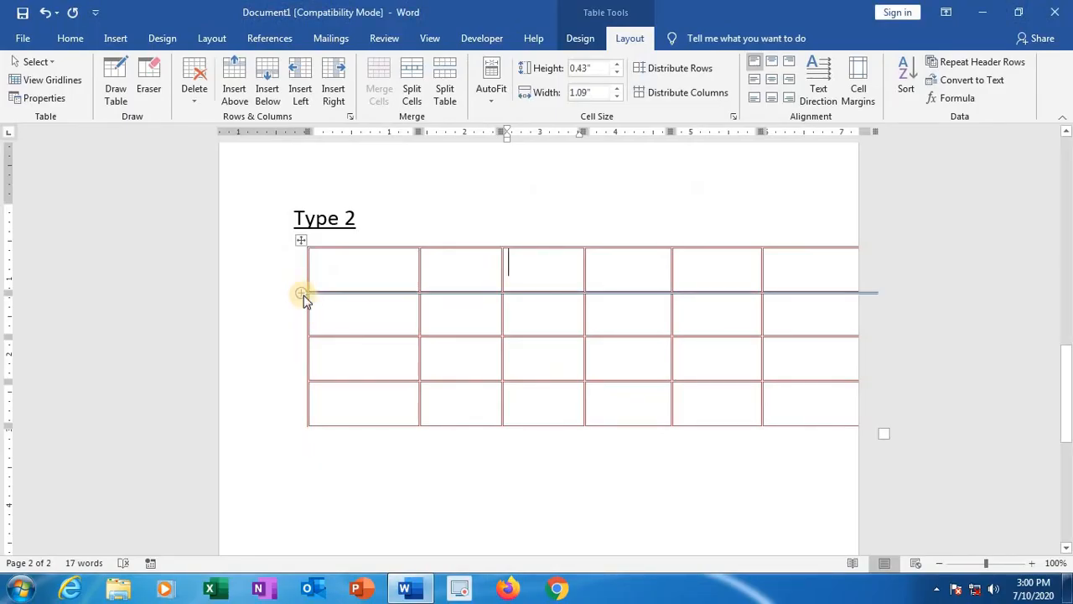
left_click(301, 293)
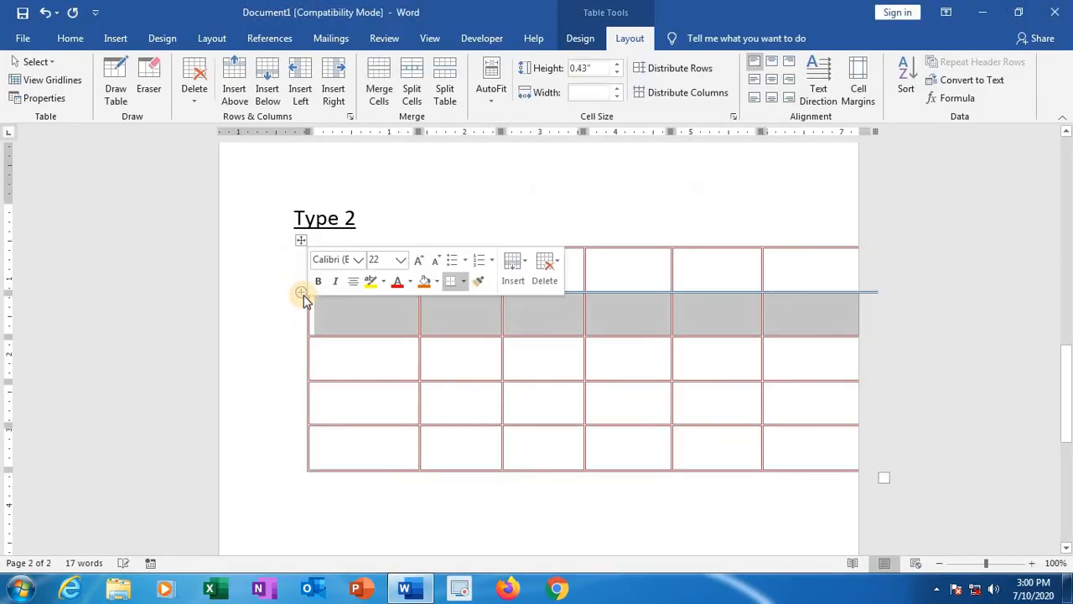
left_click(281, 365)
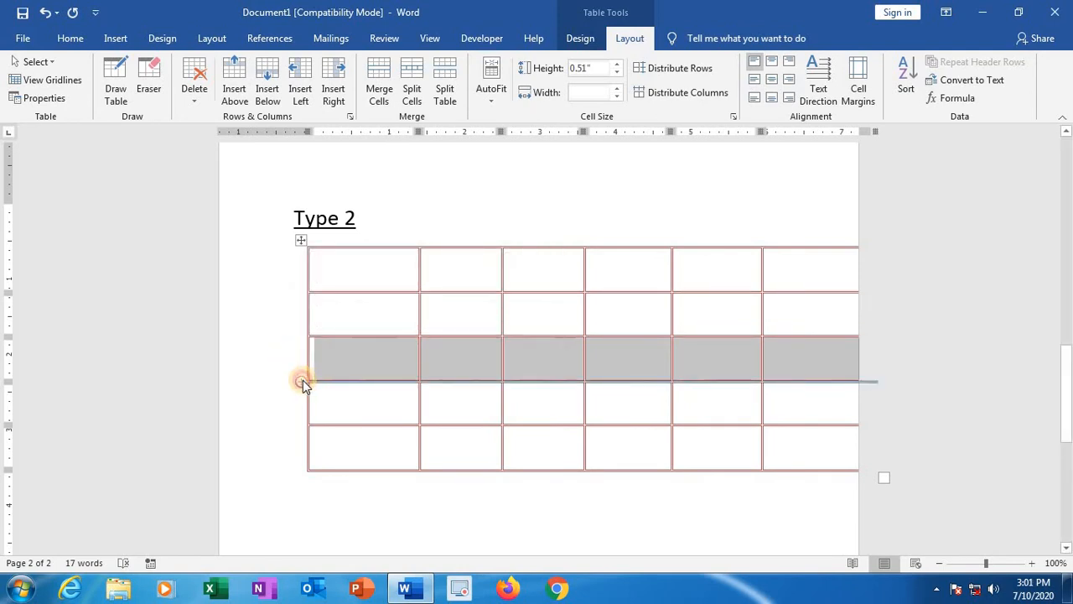
left_click(303, 382)
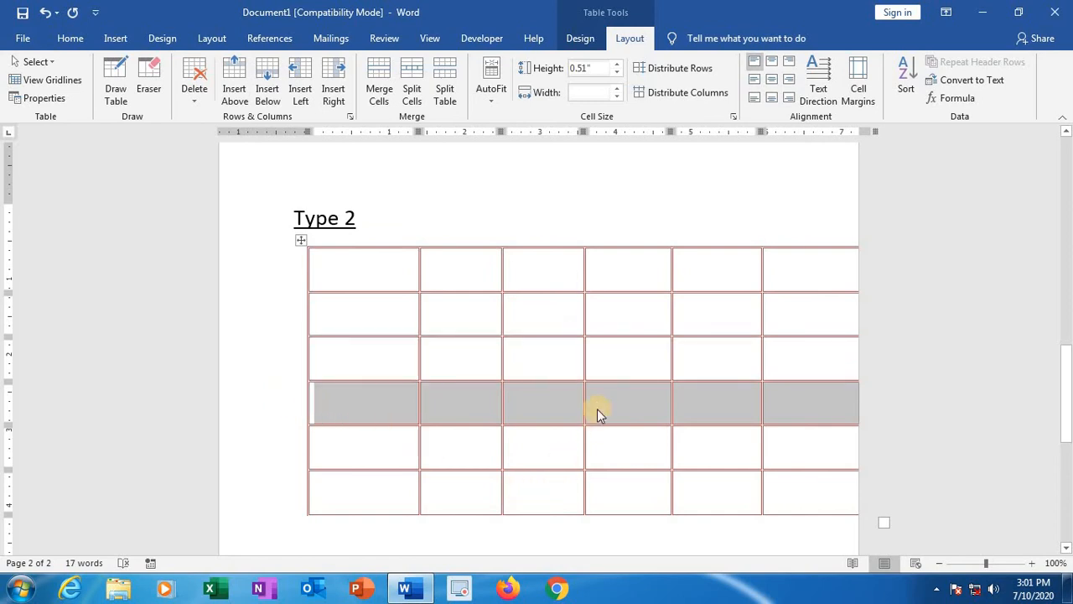
left_click(609, 355)
Step: Add the underlined headings "Type 3 :" and "To insert Only Rows:" on separate lines below the drawn table
scroll(626, 437, "down", 1)
scroll(626, 437, "down", 2)
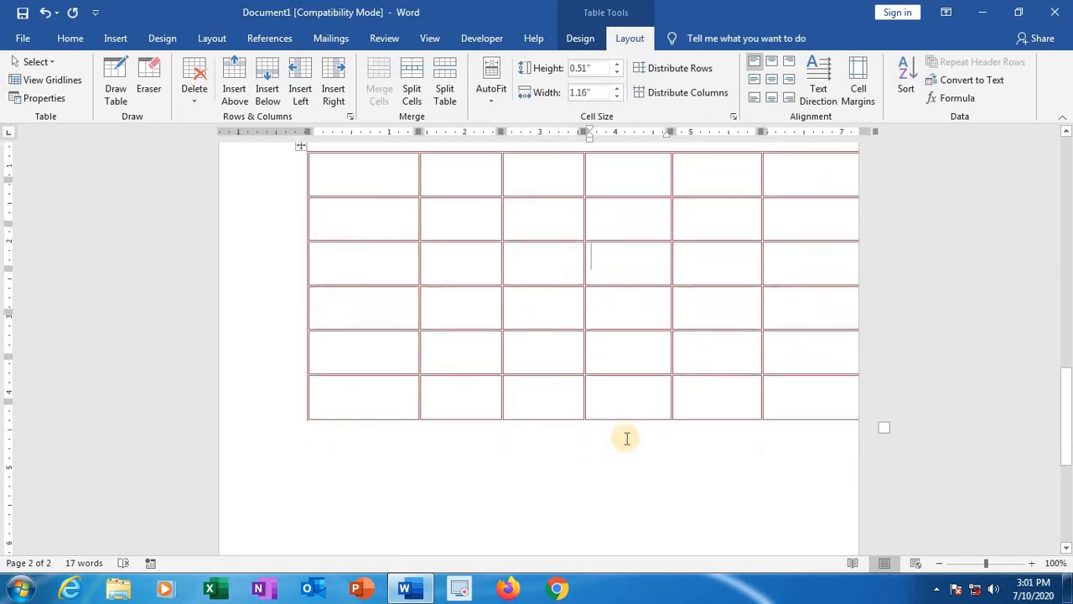
scroll(618, 438, "up", 3)
scroll(604, 439, "down", 3)
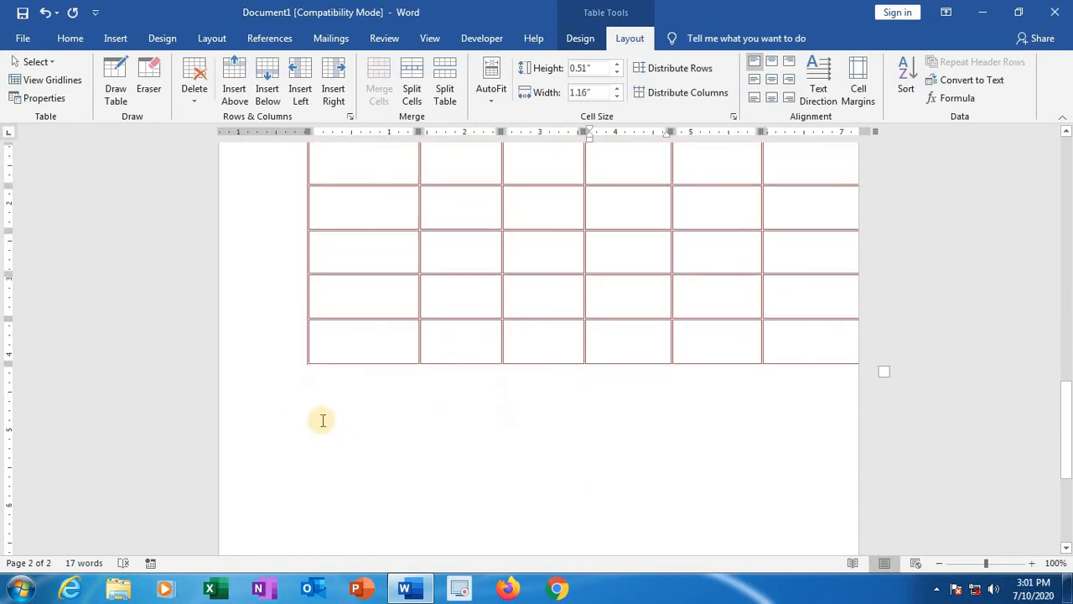
left_click(353, 427)
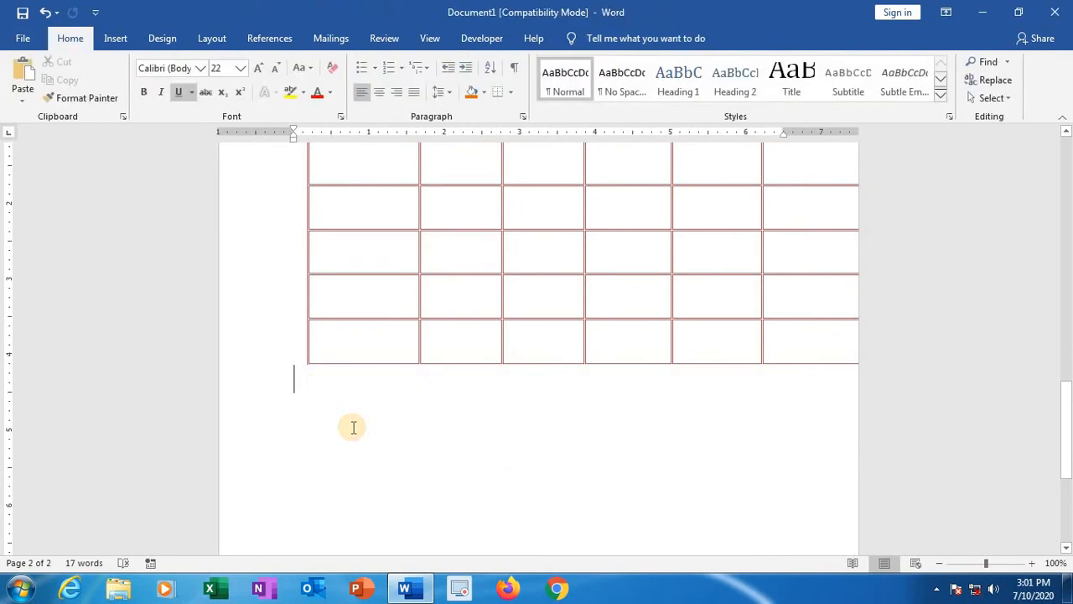
key("Return")
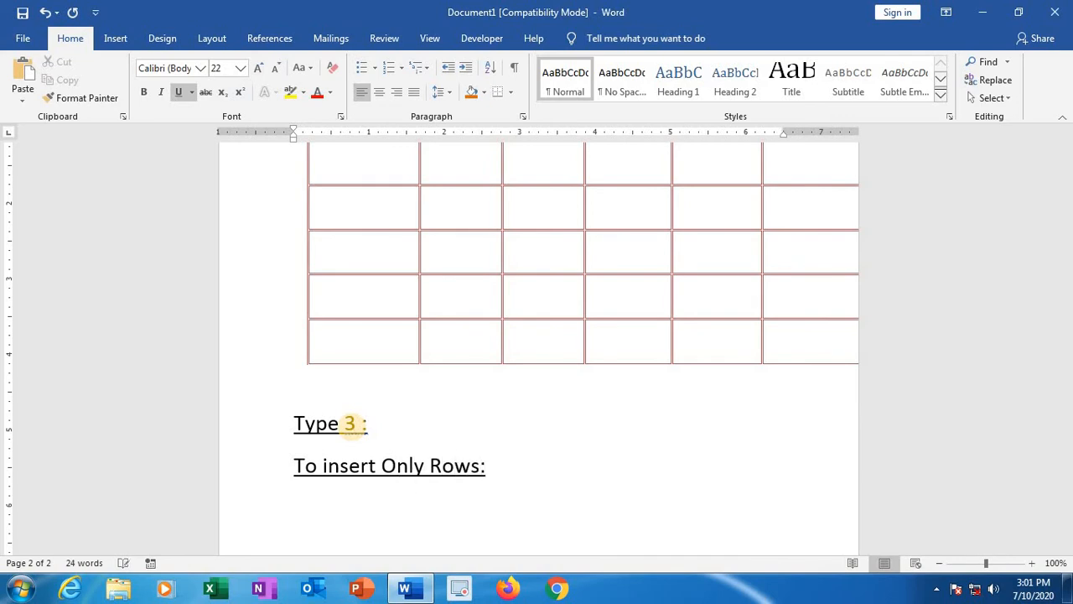
left_click(164, 506)
Step: Insert a table with four columns and three rows below the "To insert Only Rows:" heading
scroll(188, 459, "down", 2)
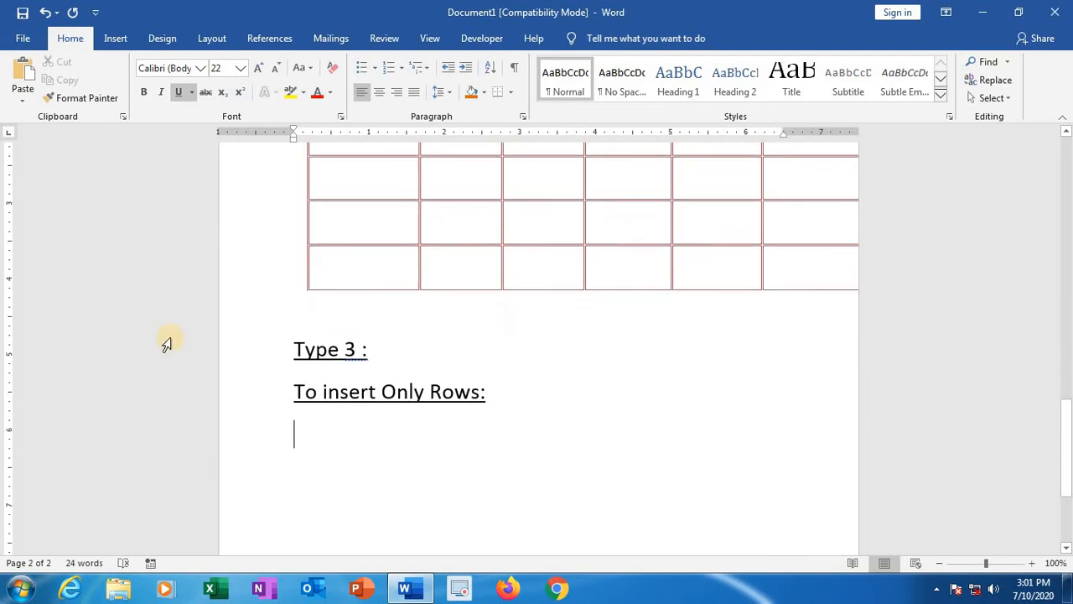
left_click(112, 39)
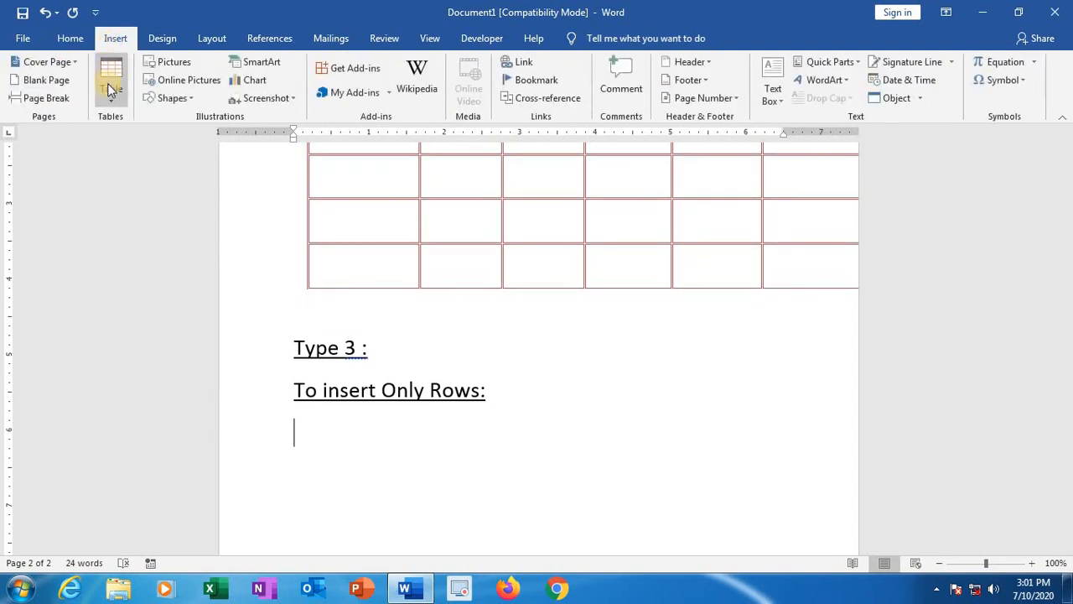
left_click(109, 84)
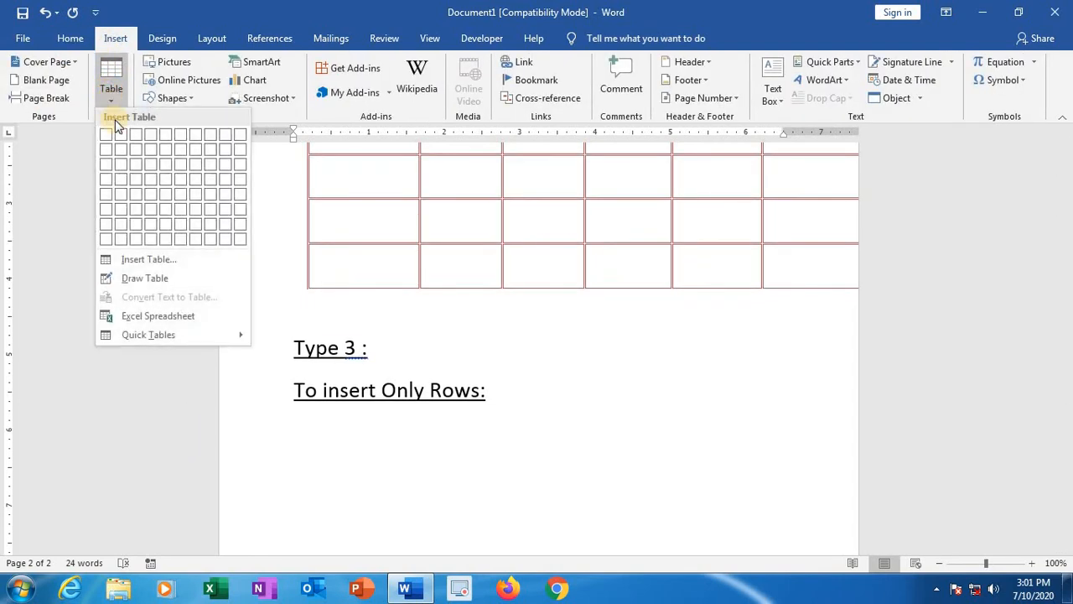
left_click(151, 164)
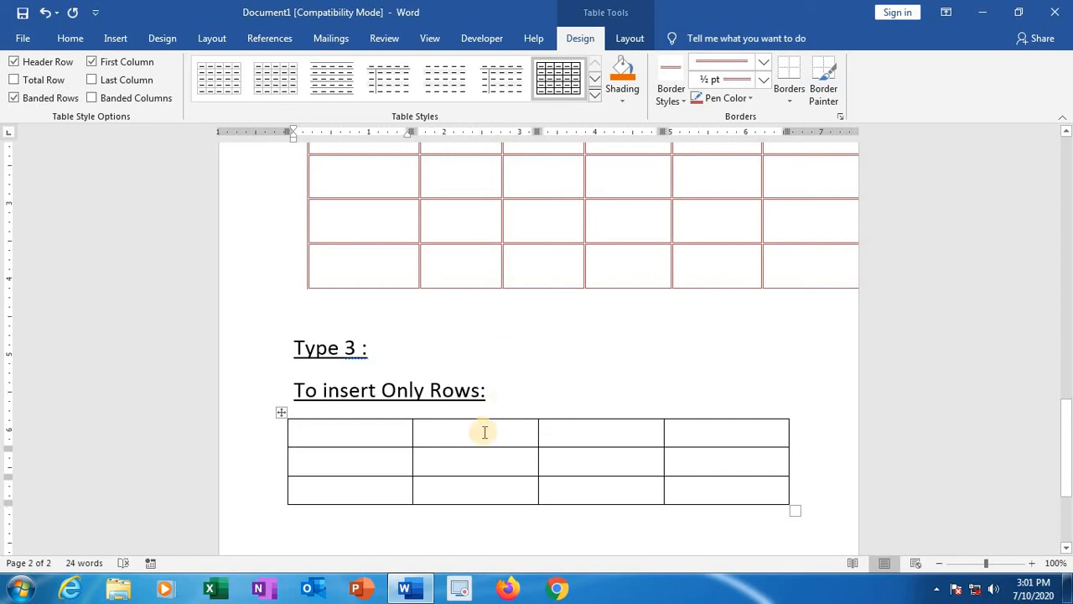
Step: Append three rows to the end of the new table by advancing past its last cell
left_click(585, 489)
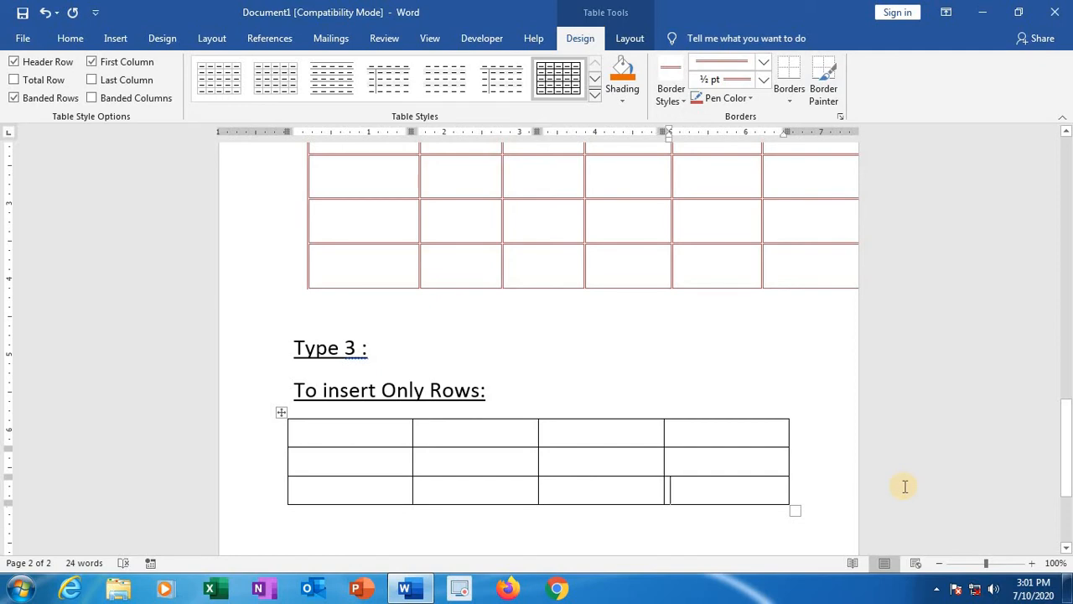
left_click(701, 492)
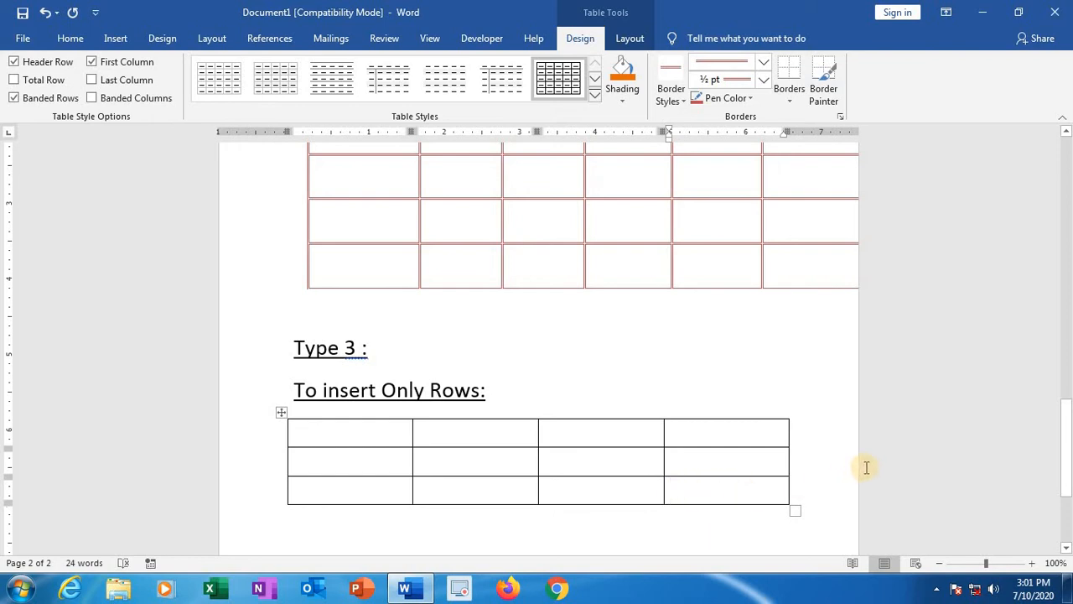
key("Tab")
scroll(866, 467, "down", 1)
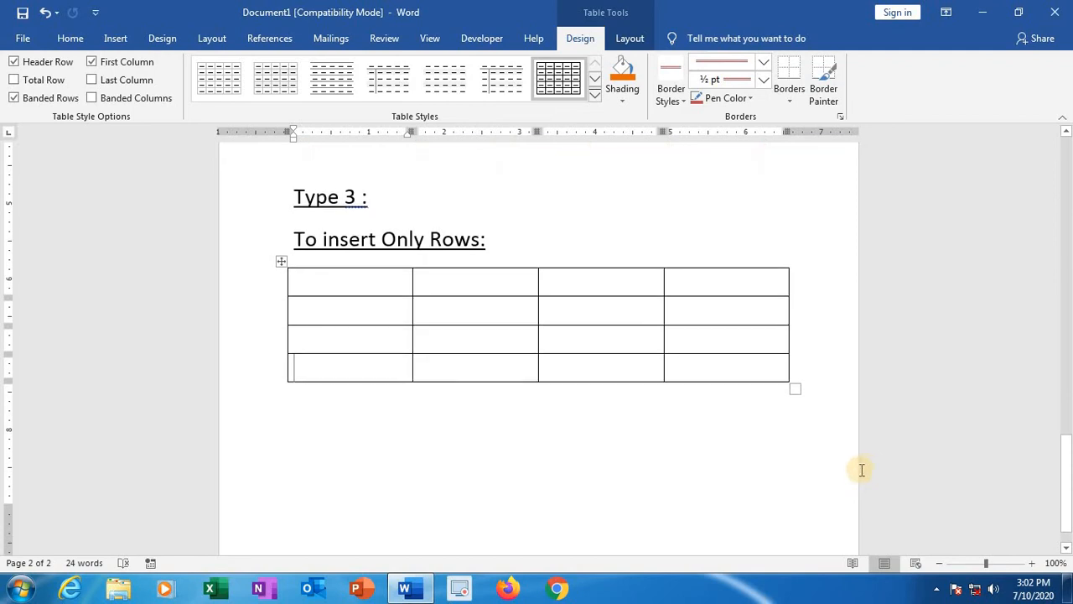
key("Tab")
key("Tab")
key("Tab")
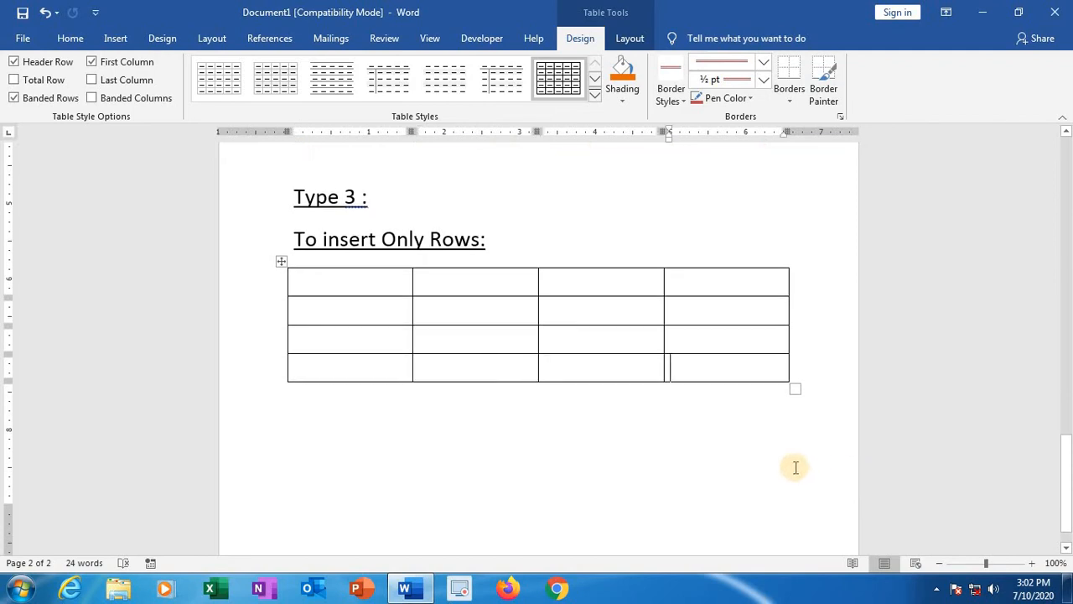
key("Tab")
key("Tab")
key("Tab")
key("Tab")
key("Tab")
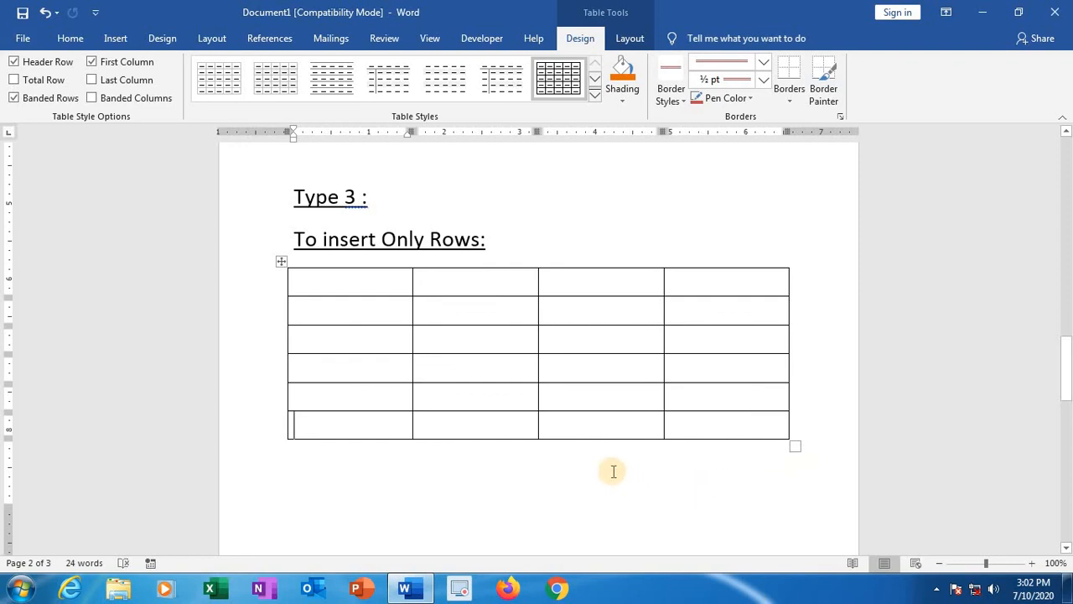
Step: Extend the "Type 3 :" heading with the text "Using Tab Key from the Keyboard"
left_click(393, 201)
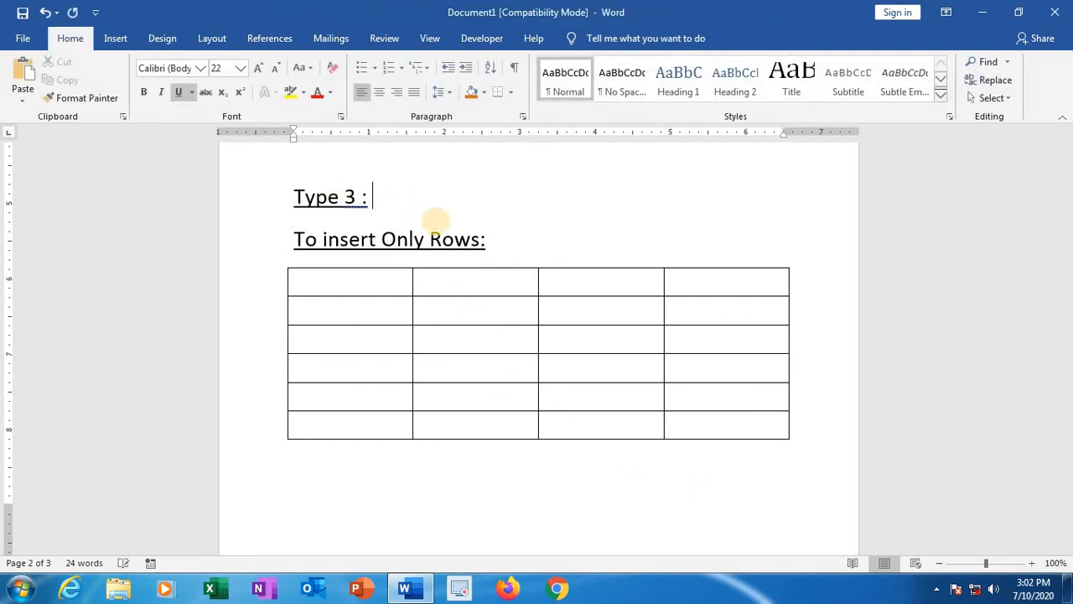
type("Using Ta")
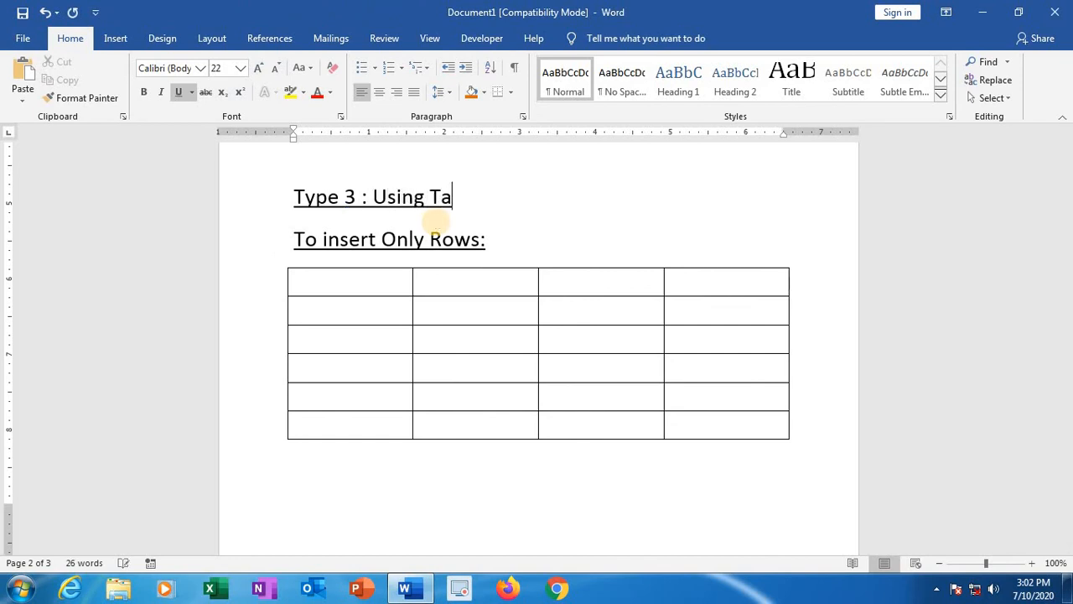
type("b Key")
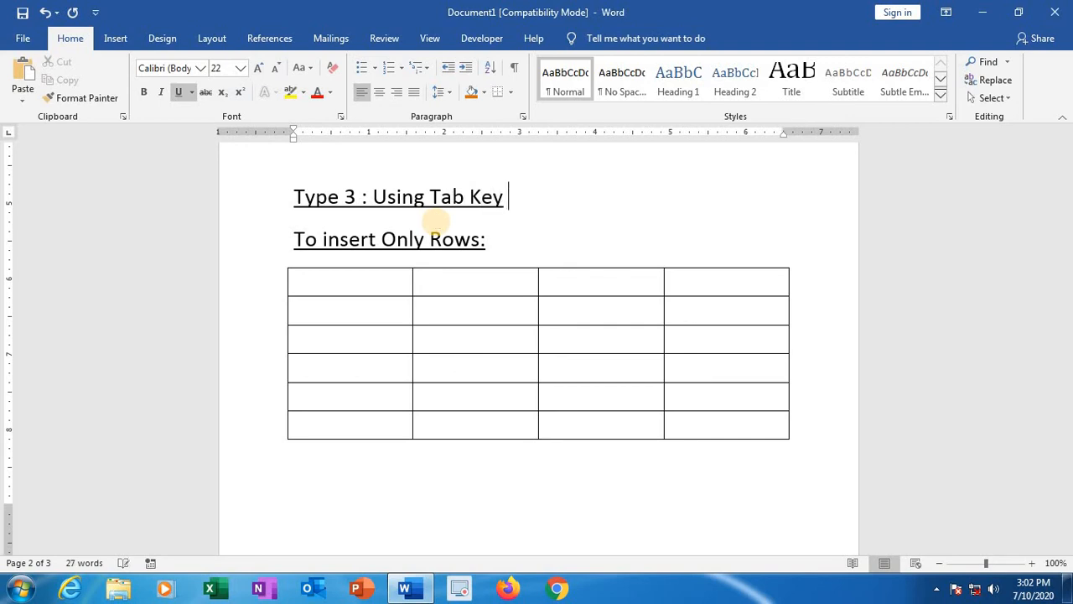
type(" from ")
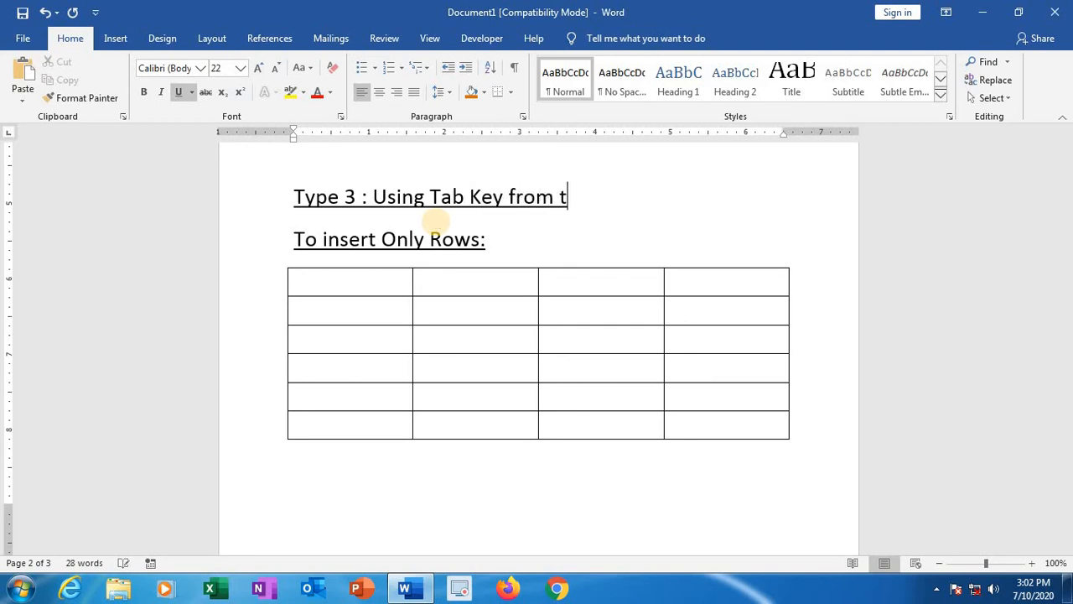
type("the Keyboard")
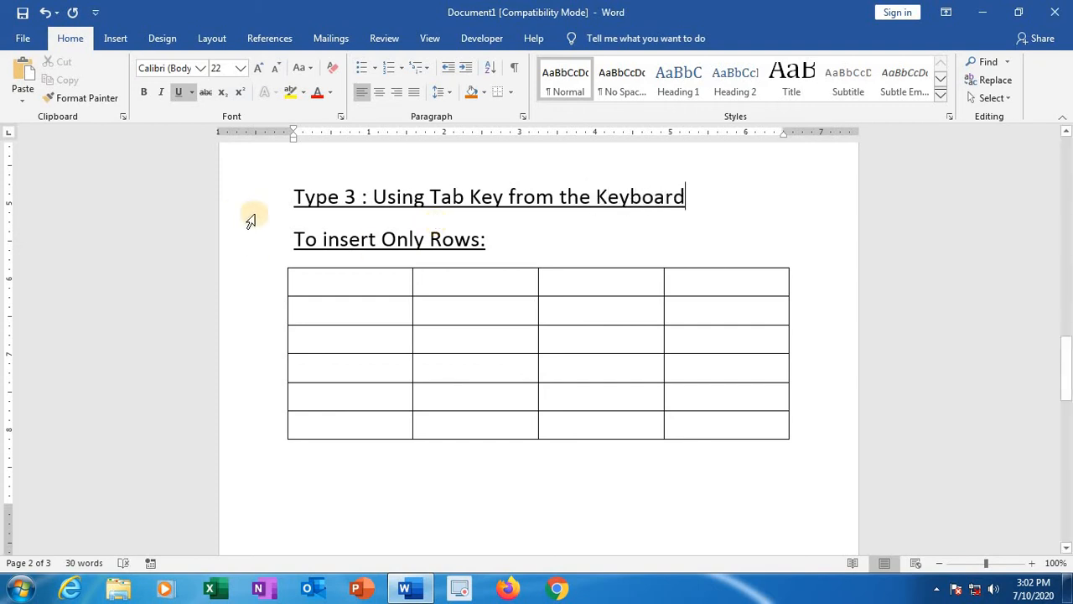
Step: Format the words "Tab Key" in the Type 3 heading as bold and red
left_click_drag(431, 196, 502, 196)
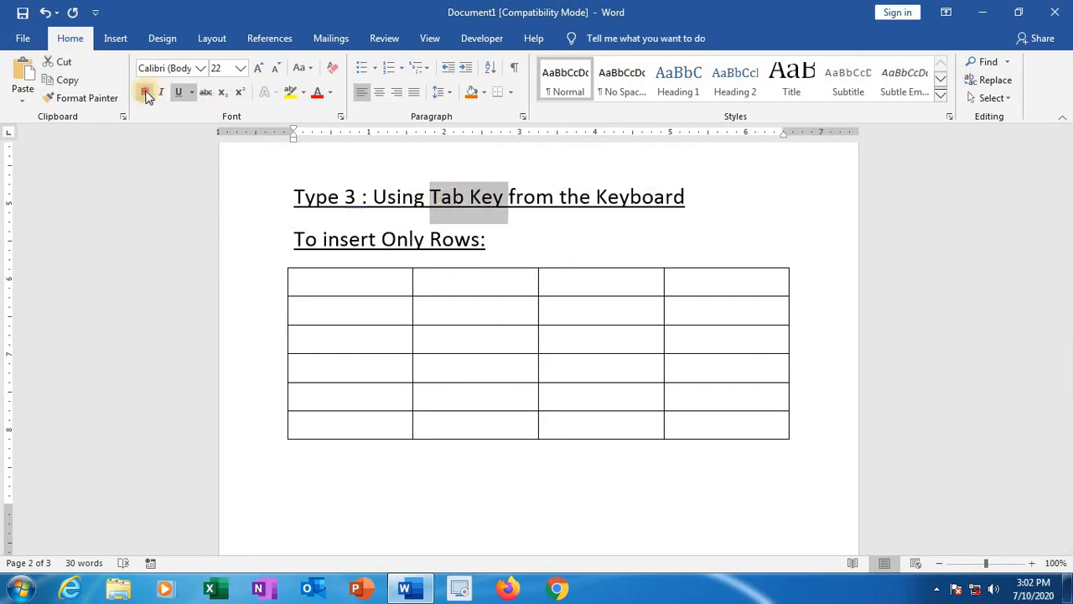
left_click(143, 91)
left_click(316, 91)
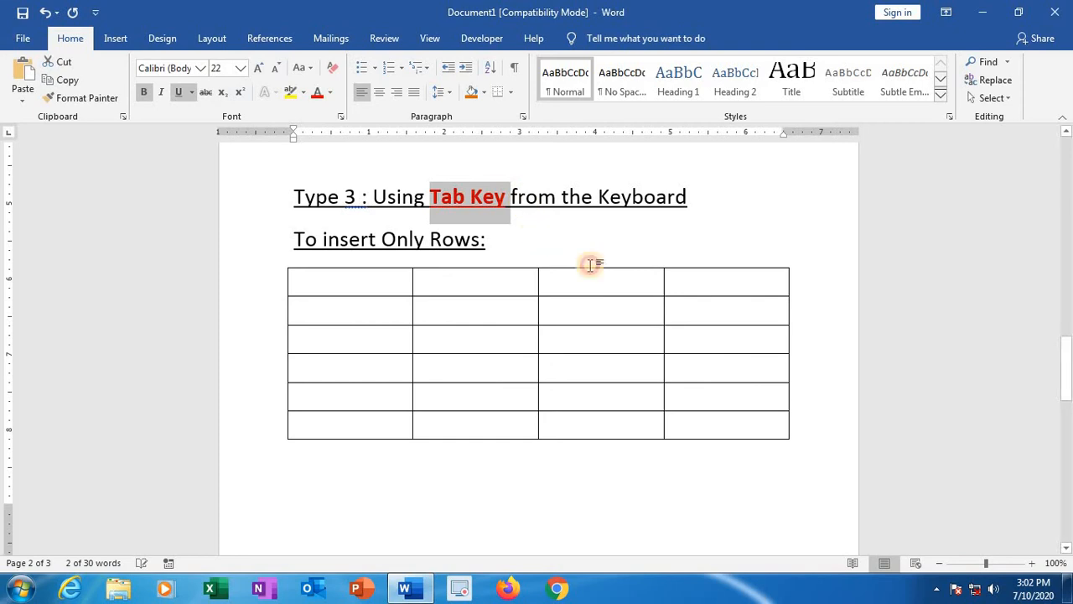
left_click(590, 264)
Step: Add the underlined heading "To Delete :" at the start of page 3, followed by a new line
scroll(491, 470, "down", 2)
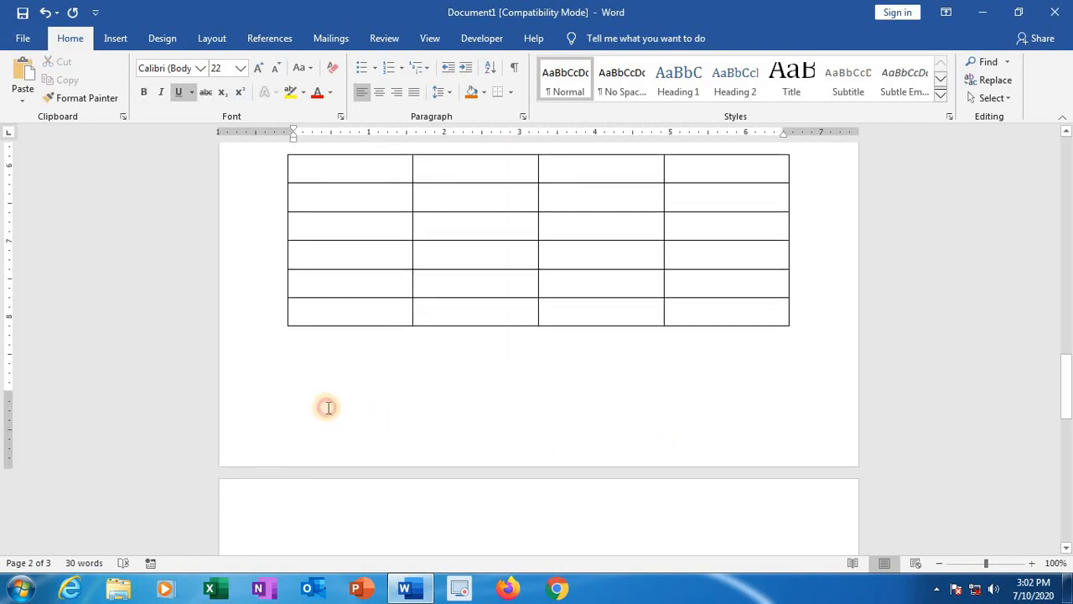
left_click(350, 404)
key("Return")
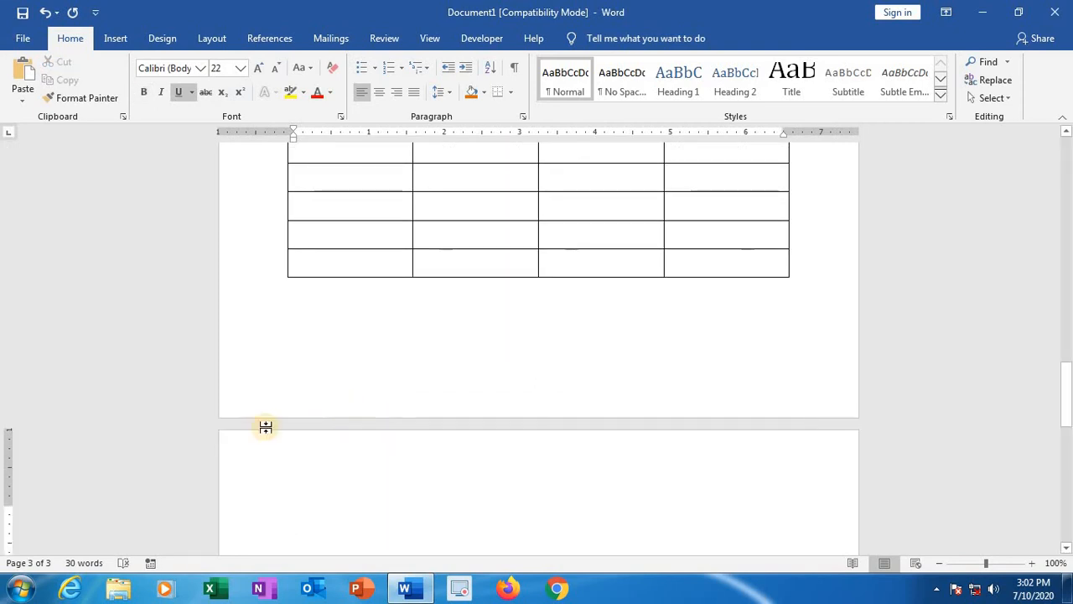
scroll(357, 398, "down", 3)
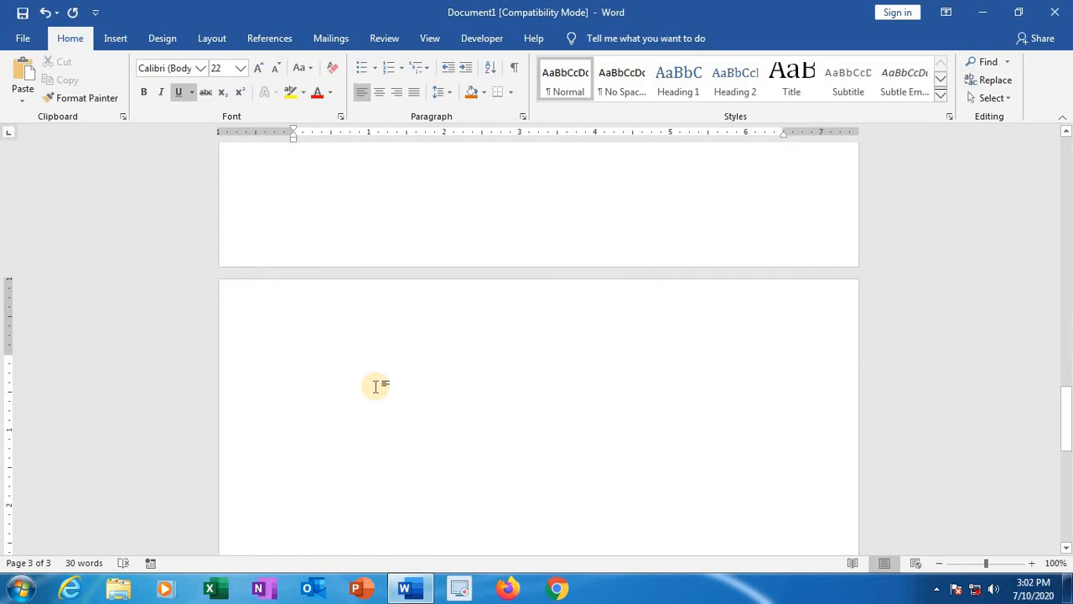
type("To")
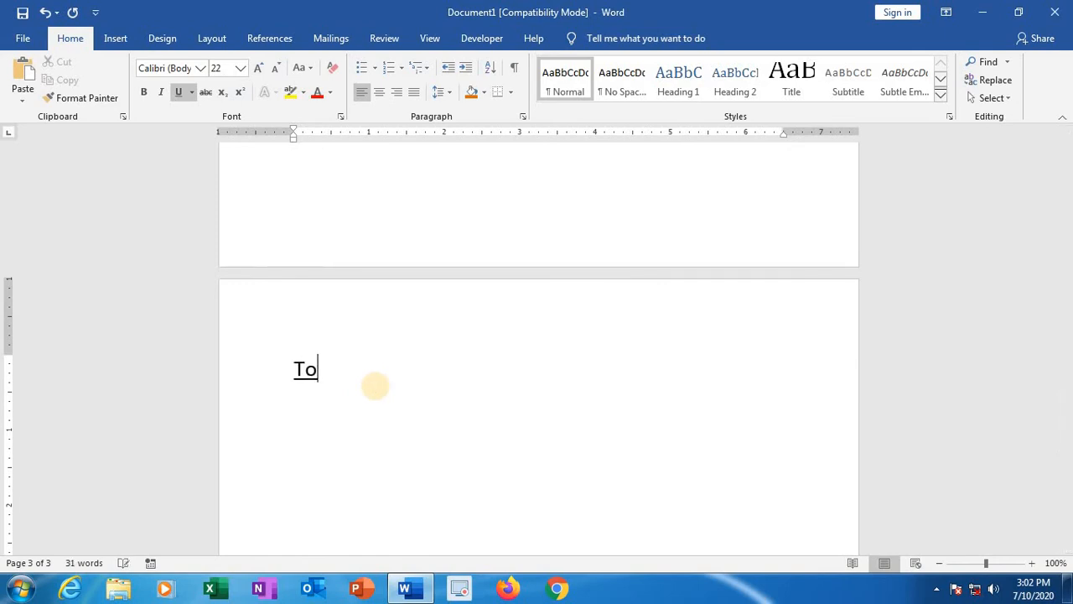
type(" Delete :")
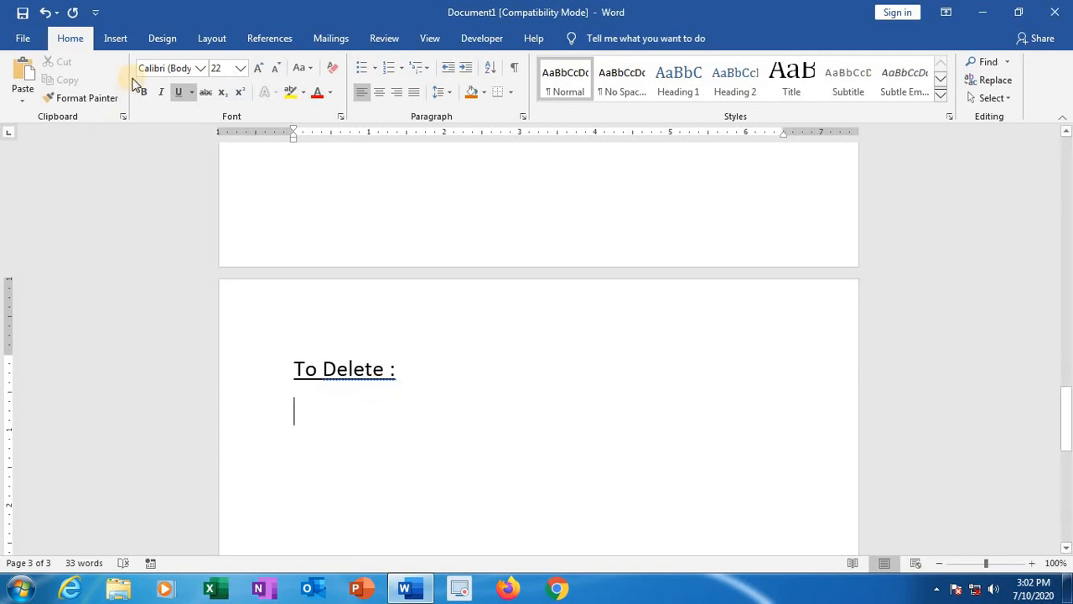
Step: Insert a table with four columns and four rows below the "To Delete :" heading
left_click(122, 37)
left_click(111, 98)
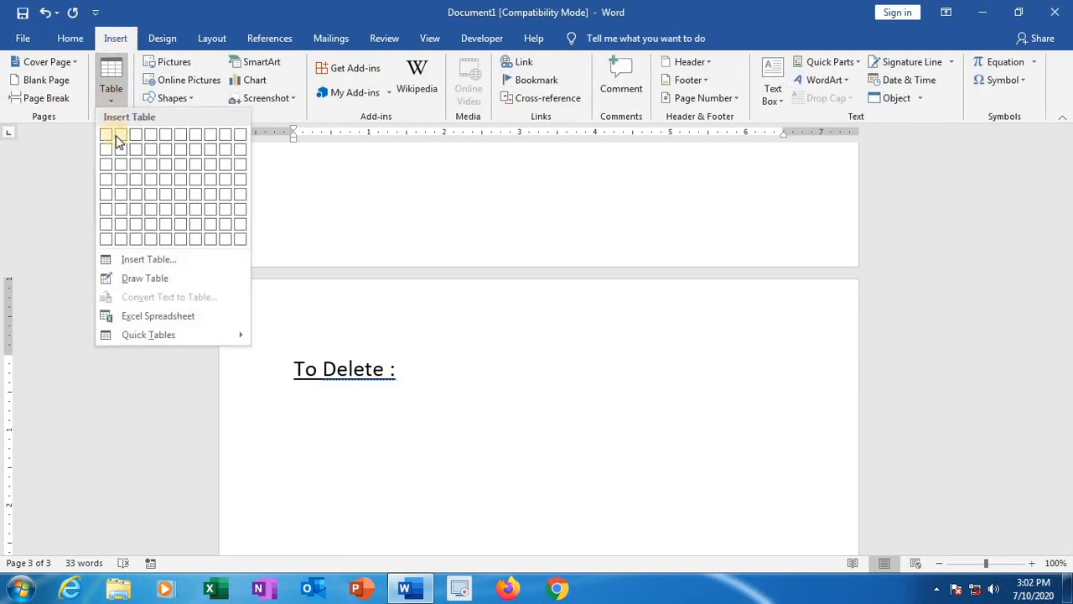
left_click(149, 176)
scroll(526, 369, "down", 1)
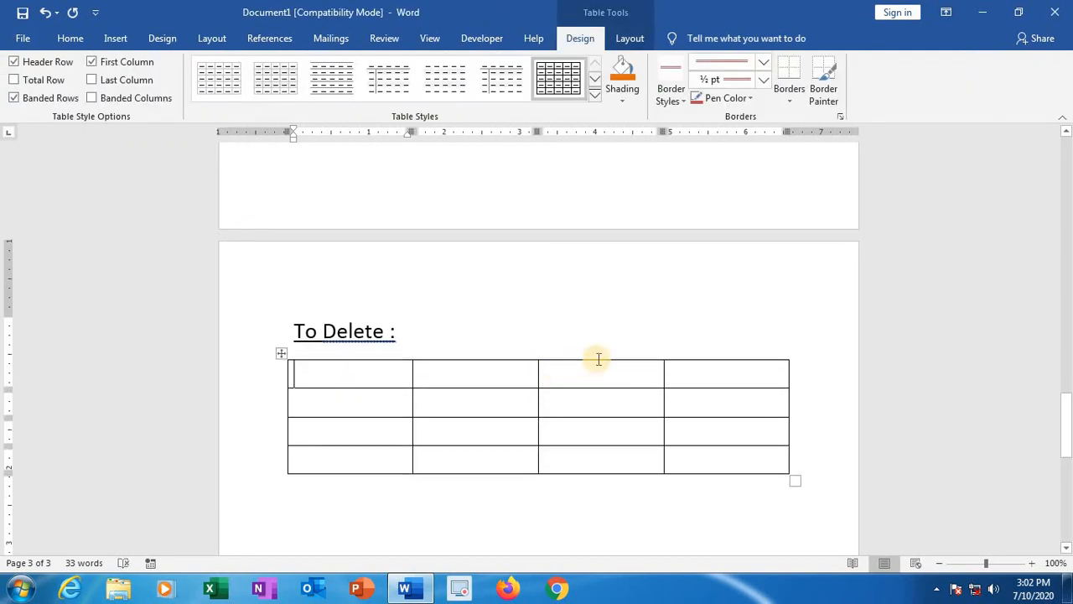
Step: Delete the last column of the table below the "To Delete :" heading
left_click(679, 375)
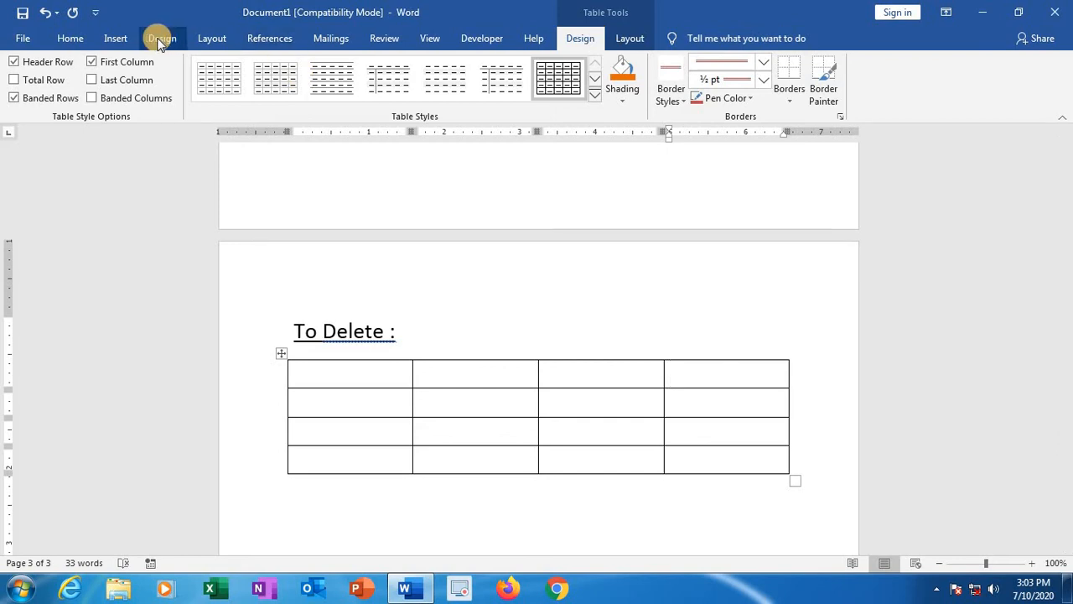
left_click(627, 40)
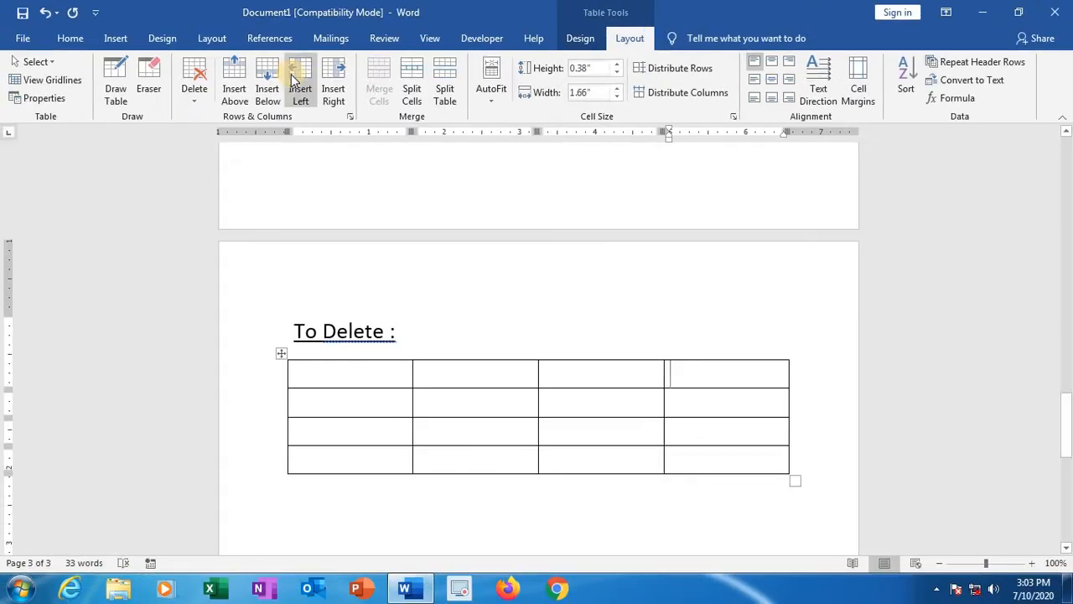
left_click(197, 101)
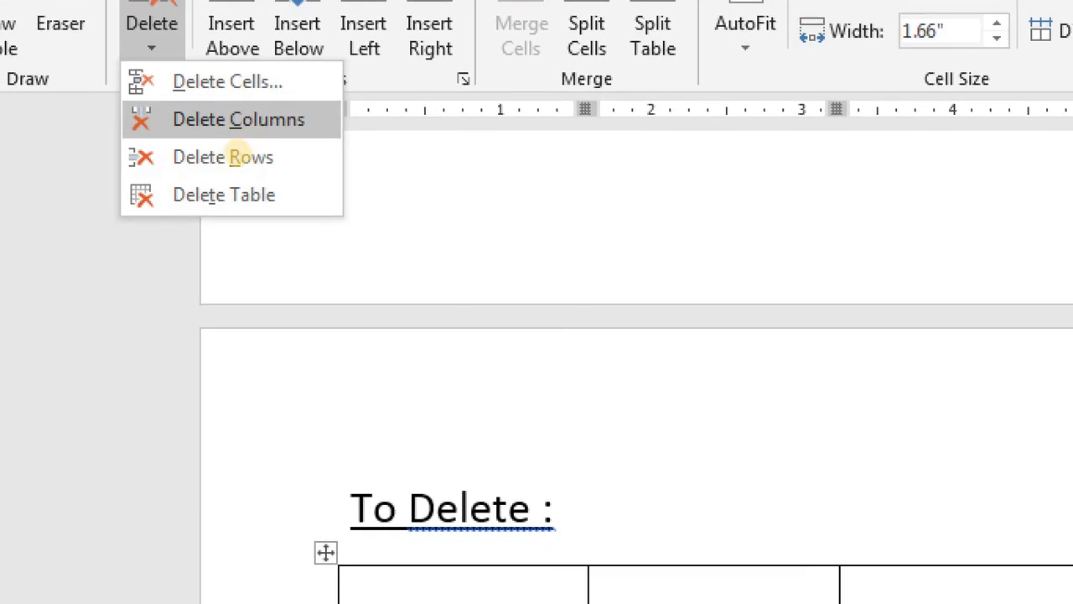
left_click(243, 136)
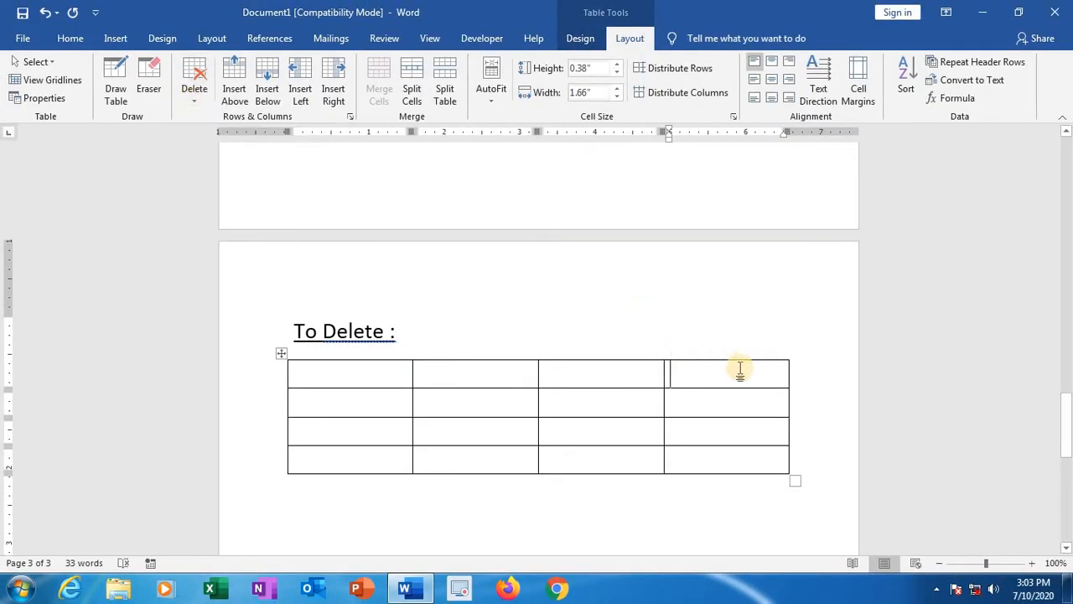
left_click(188, 105)
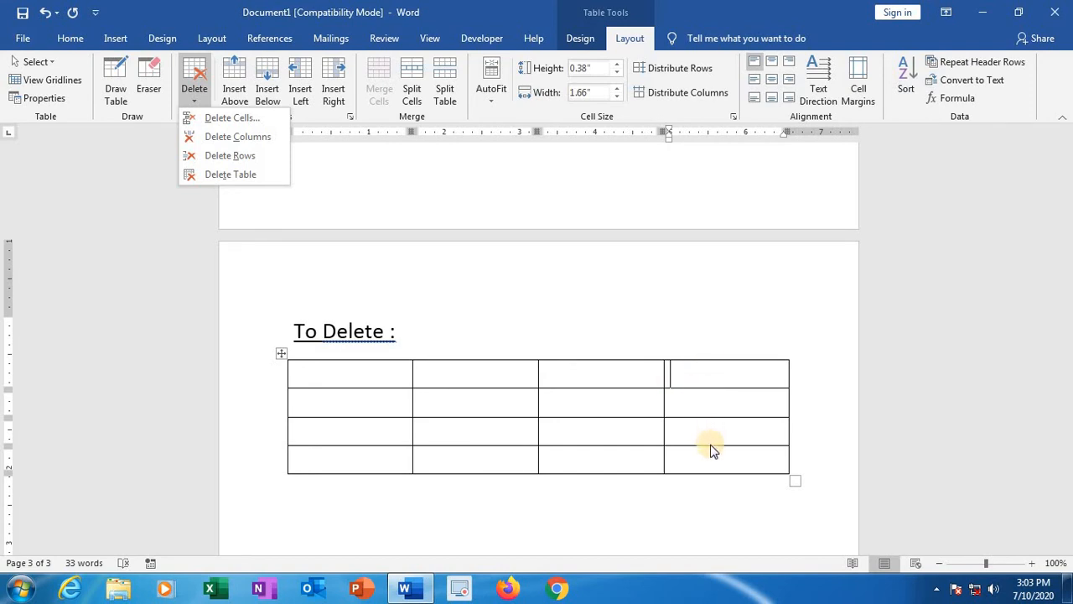
left_click(247, 144)
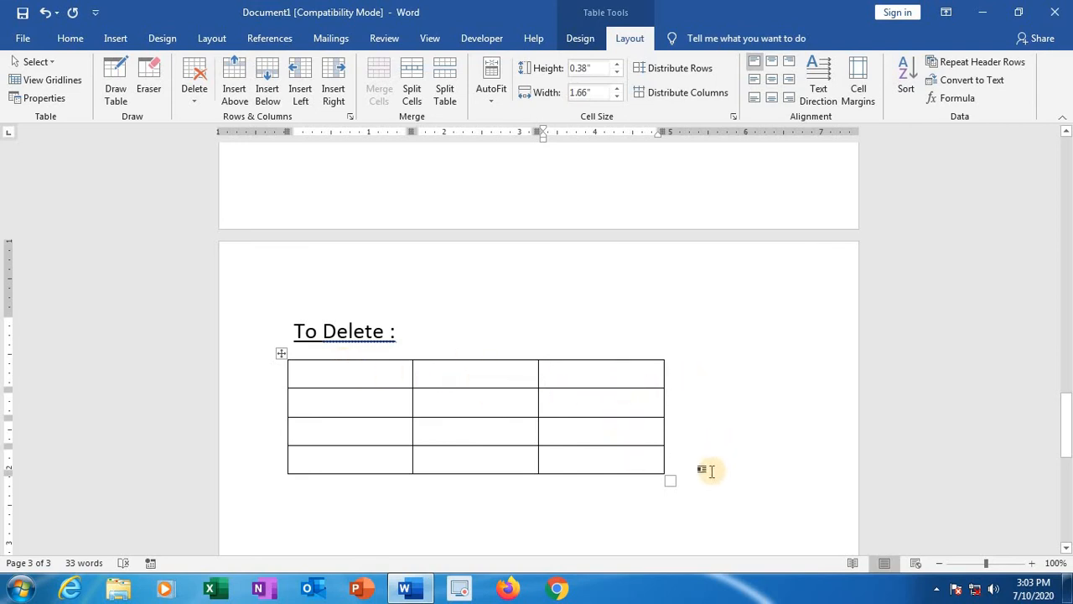
Step: Select all cells in the first row of the "To Delete :" table and delete that row
left_click(297, 373)
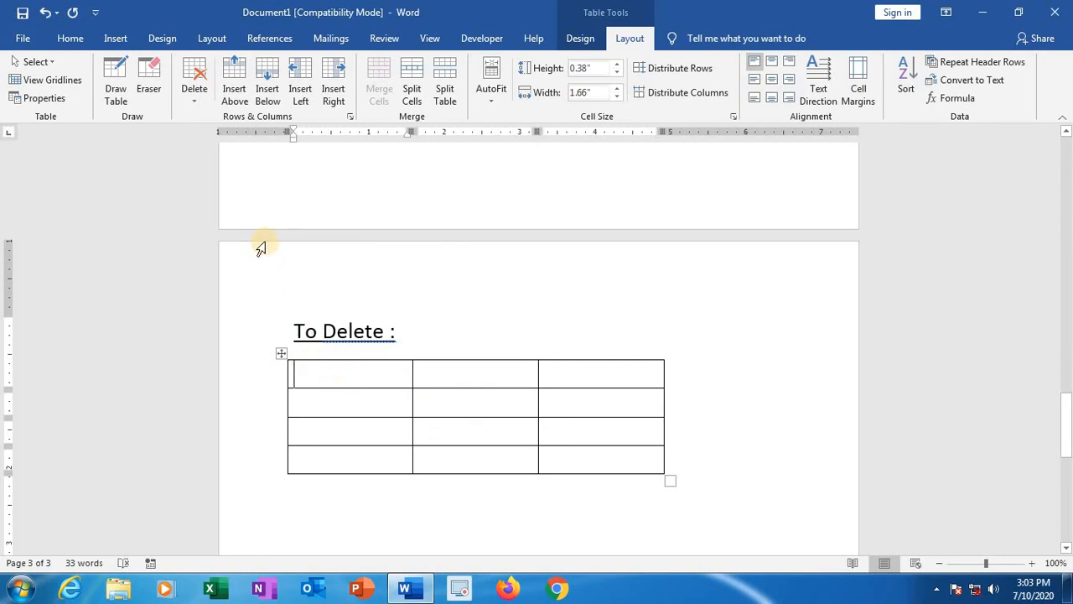
key("shift+Right")
key("shift+Right")
key("shift+Right")
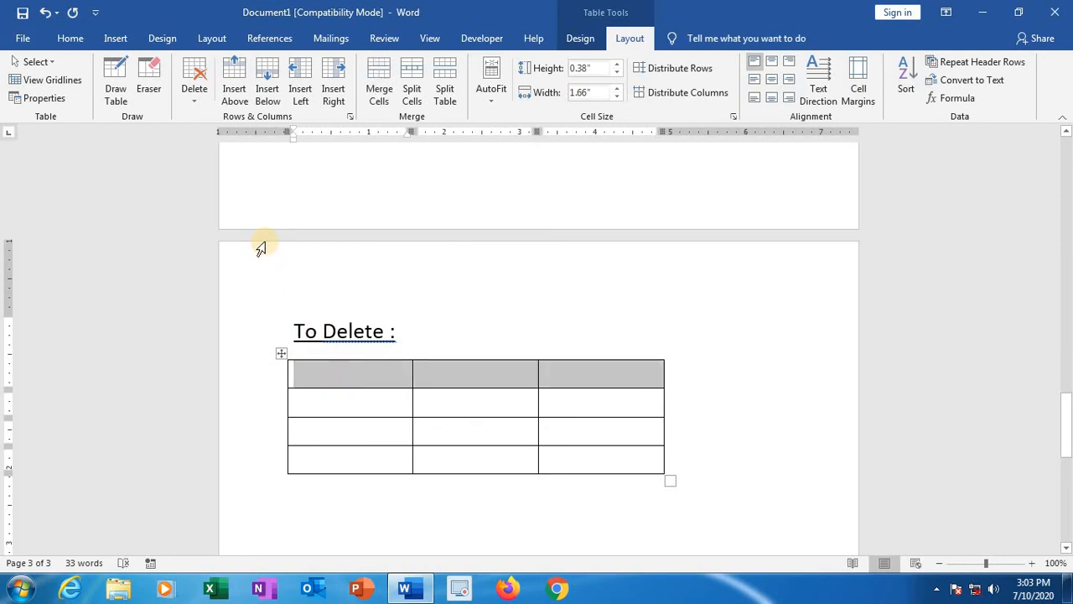
left_click(196, 108)
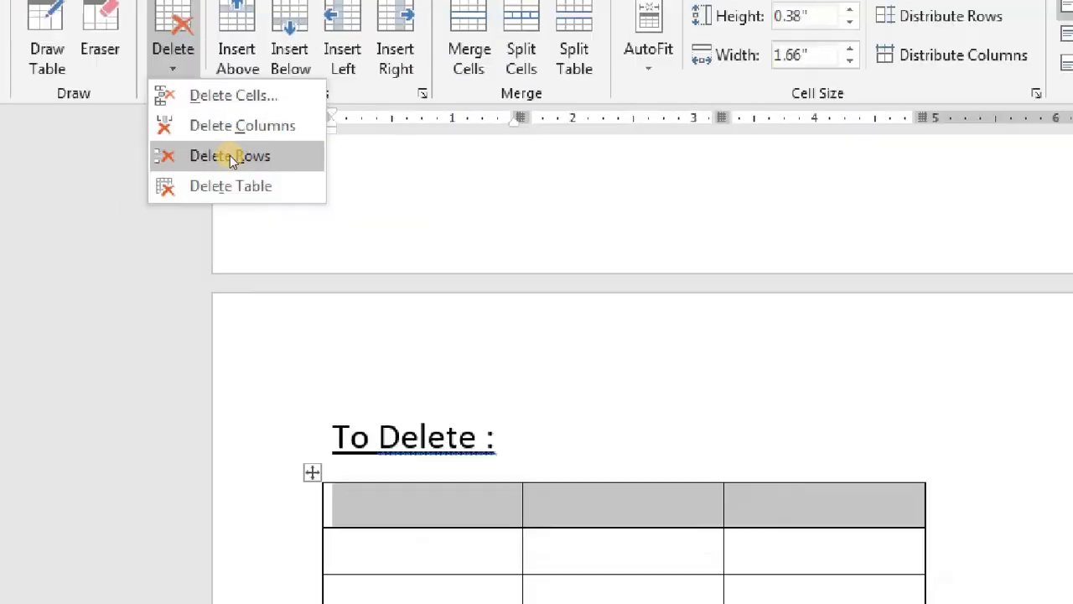
key("Escape")
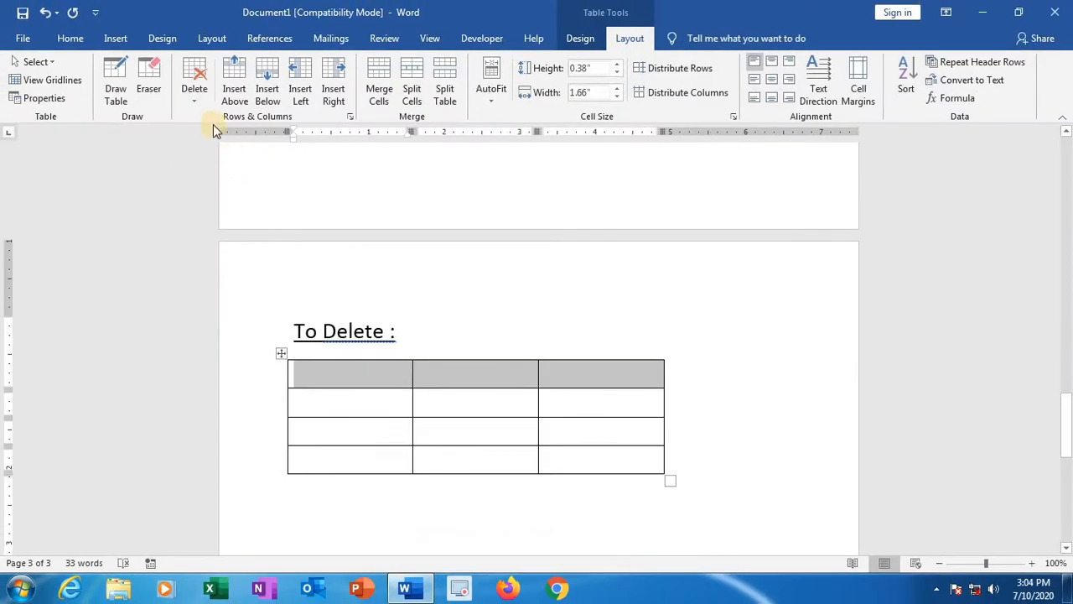
left_click(193, 107)
left_click(214, 153)
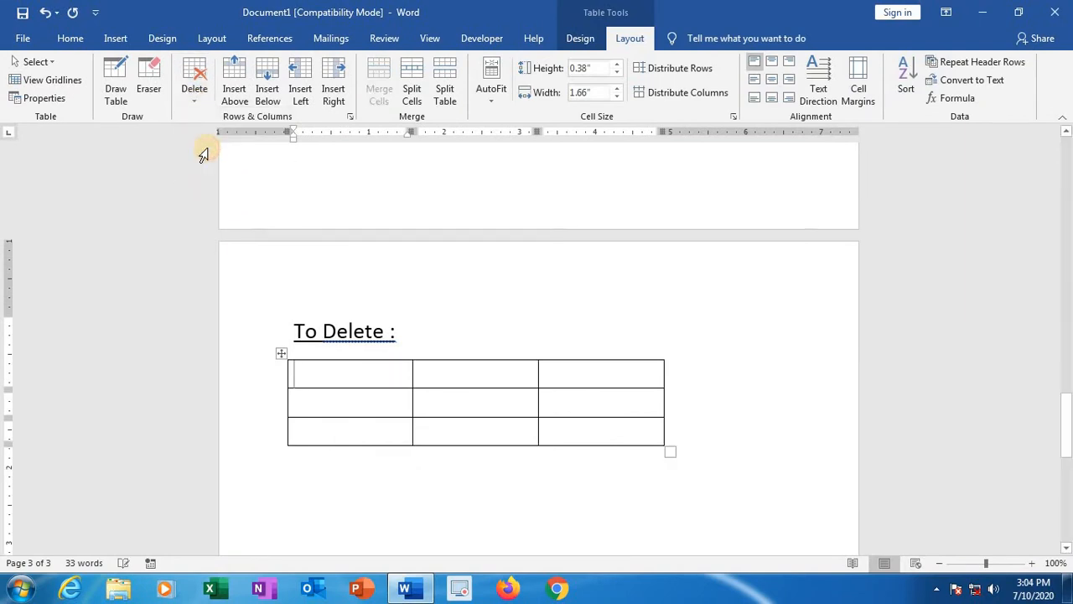
left_click(347, 381)
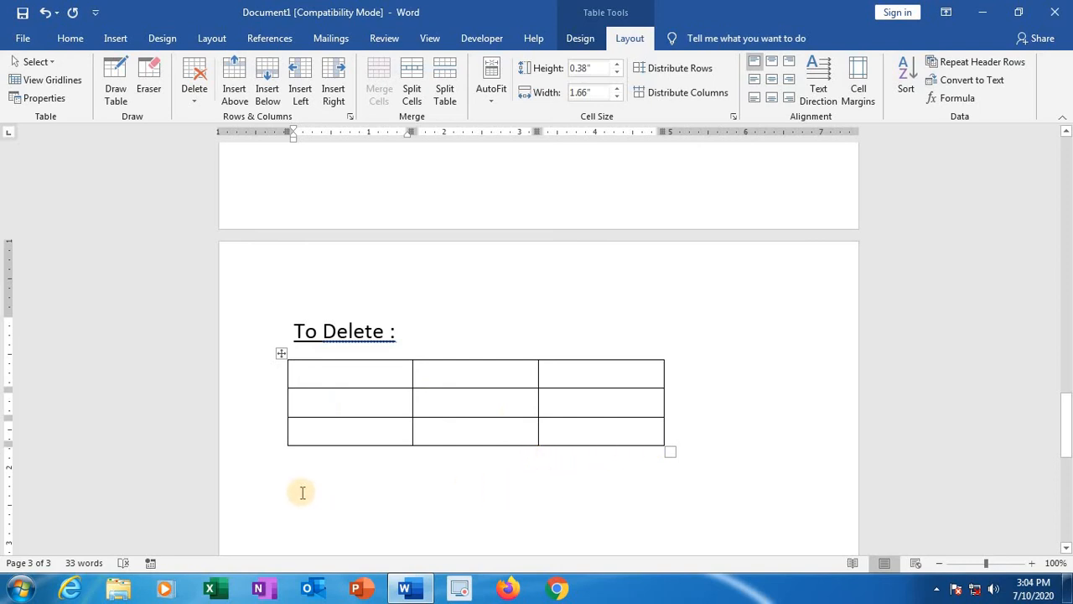
Step: Delete the entire table below the "To Delete :" heading and undo that deletion
left_click(282, 355)
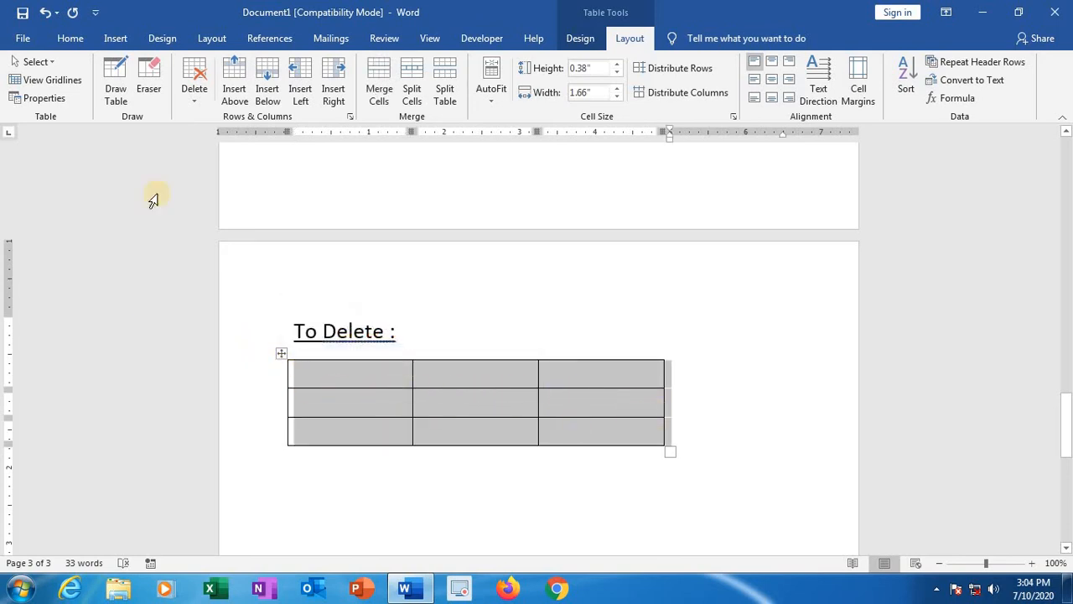
left_click(193, 107)
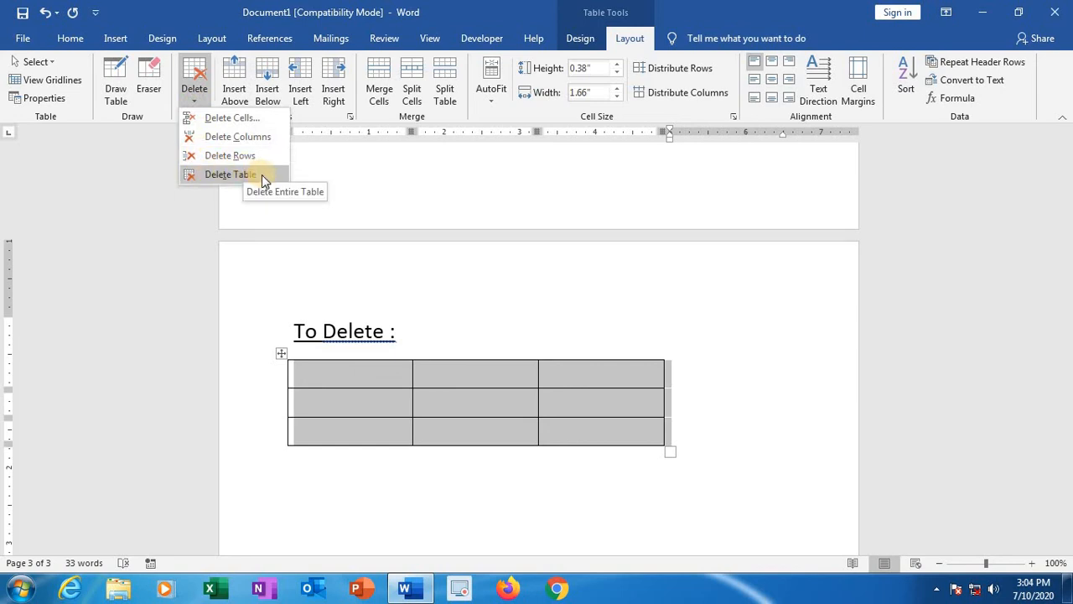
left_click(262, 175)
key("ctrl+z")
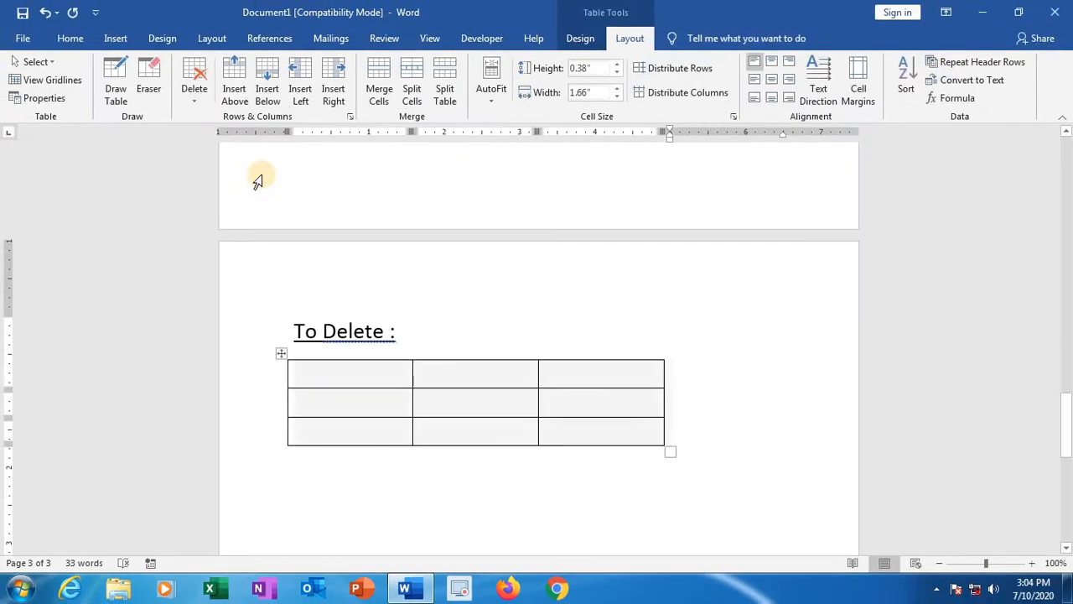
Step: Add the underlined heading "Merge Cells:" below the "To Delete :" table, followed by a new line
left_click(599, 337)
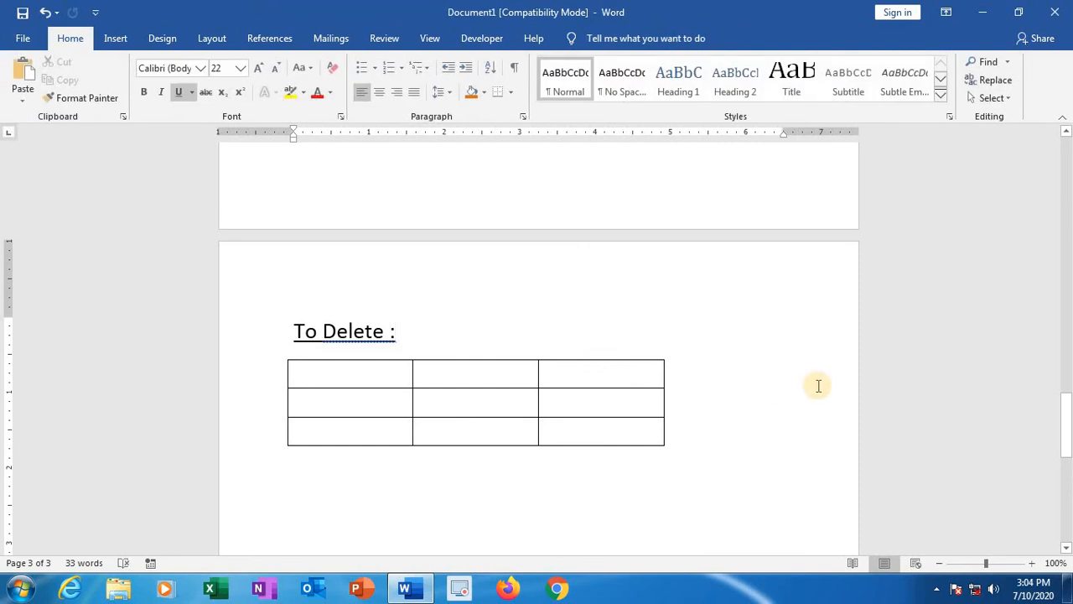
key("Down")
key("Down")
key("Down")
key("Down")
type("M")
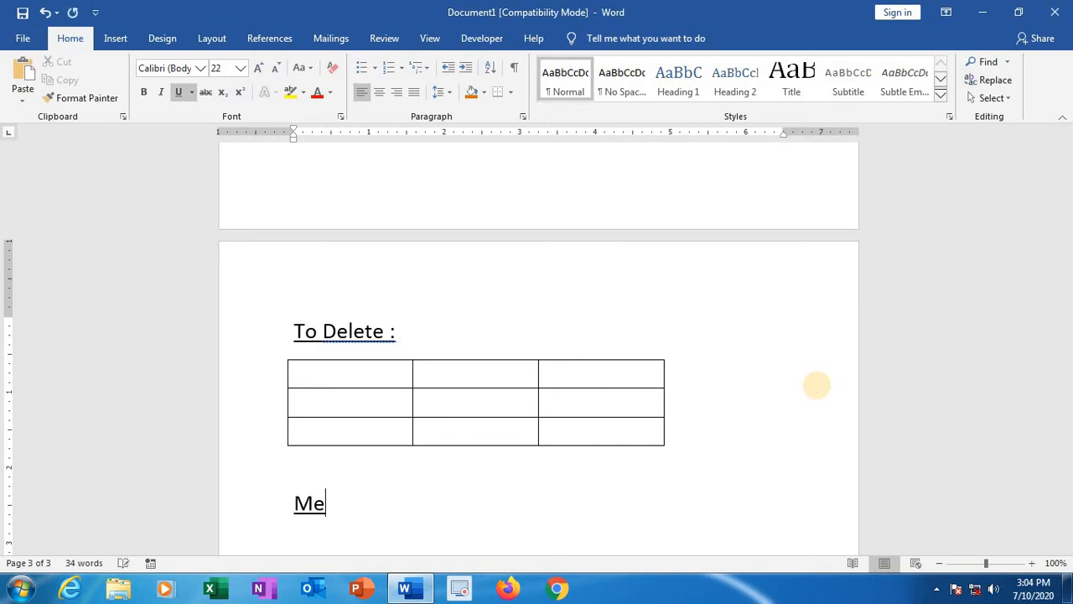
type("erge Cells:")
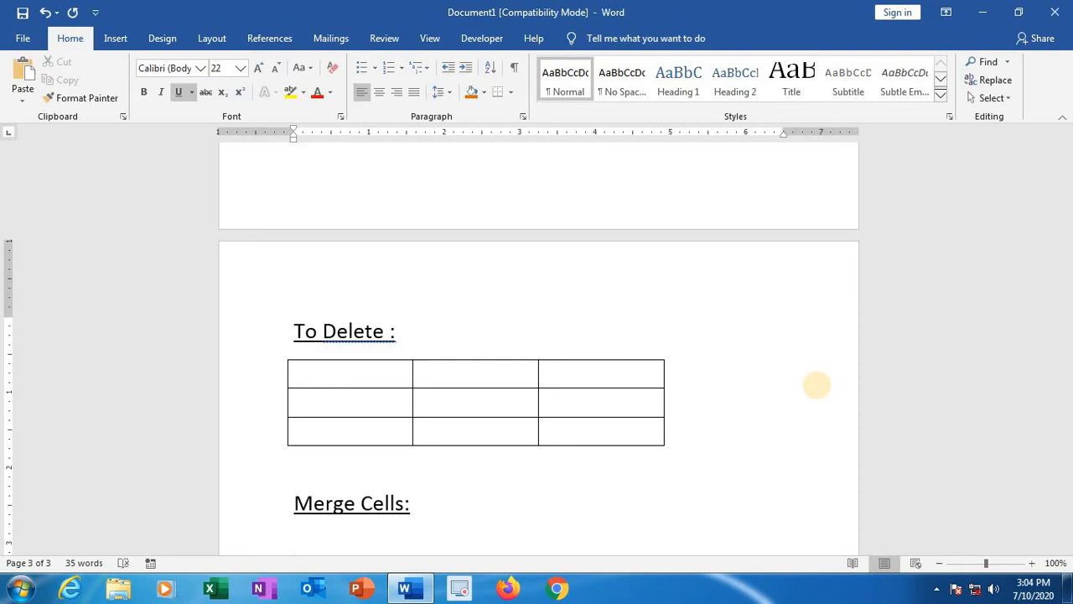
Step: Insert a table with five columns and three rows below the "Merge Cells:" heading
scroll(761, 421, "down", 3)
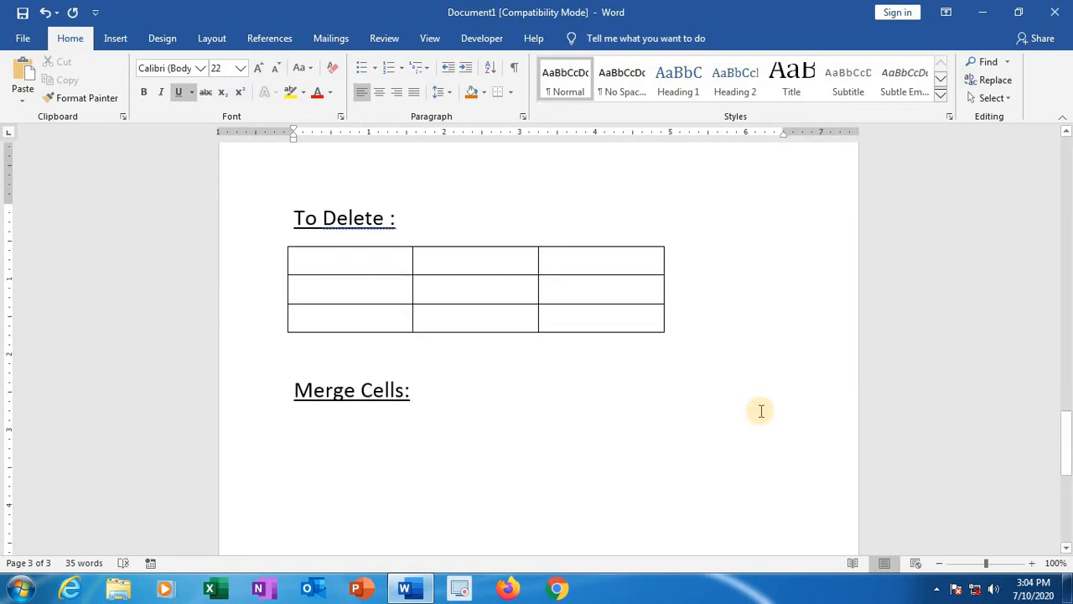
left_click(113, 39)
left_click(112, 100)
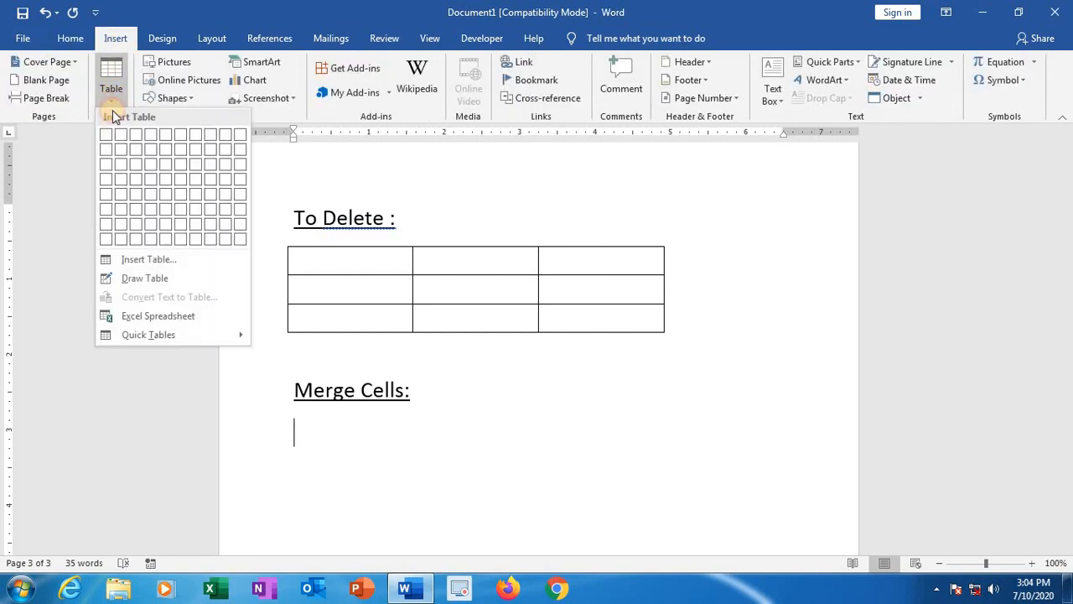
left_click(164, 161)
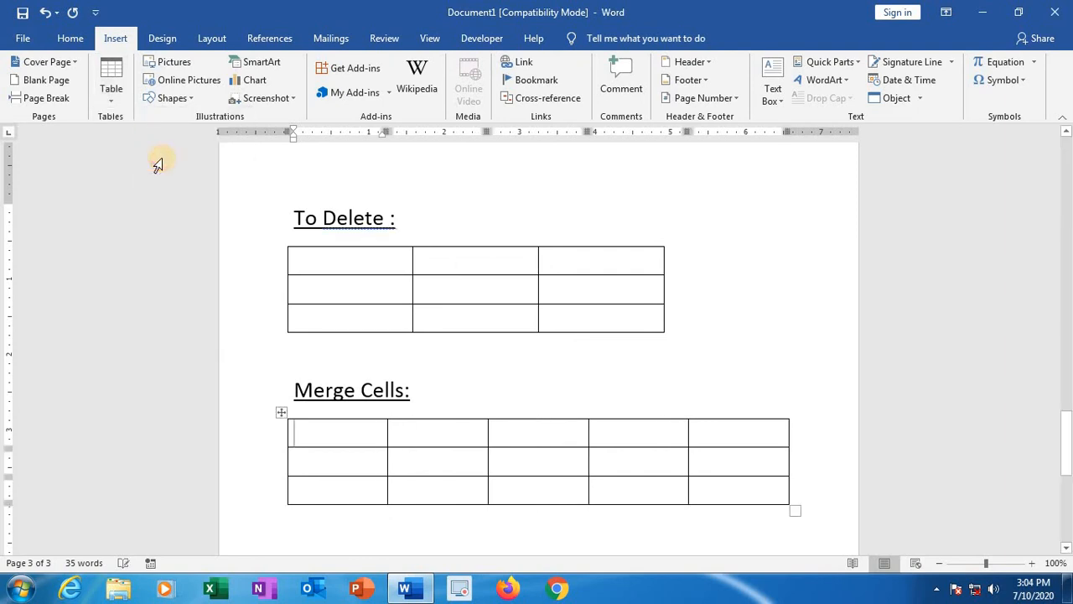
Step: Merge the first two cells of the second and third rows into one cell in the "Merge Cells:" table
scroll(496, 483, "down", 1)
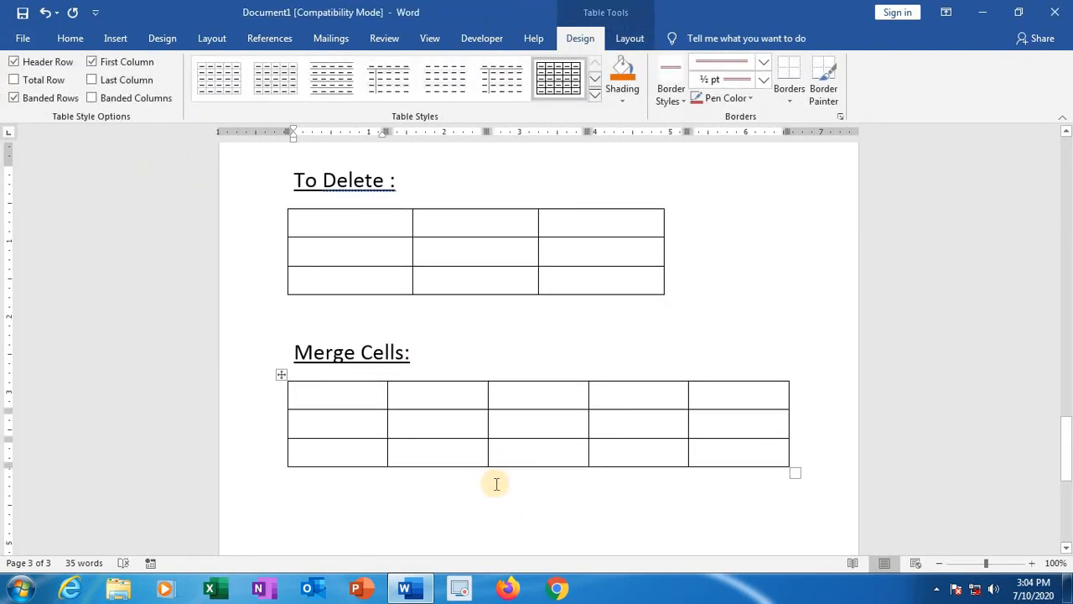
scroll(428, 490, "down", 1)
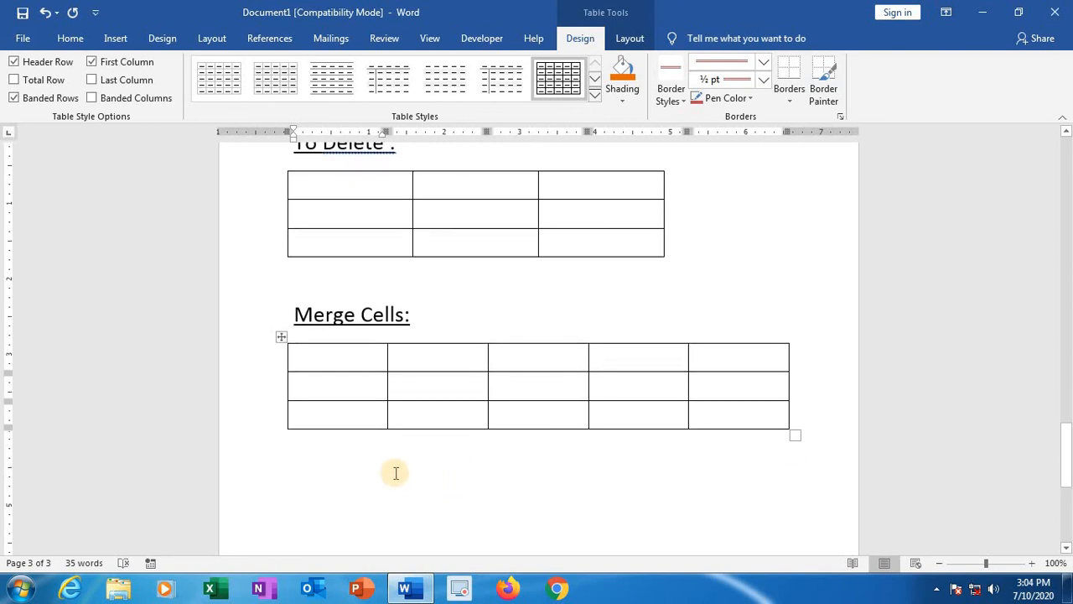
left_click(318, 391)
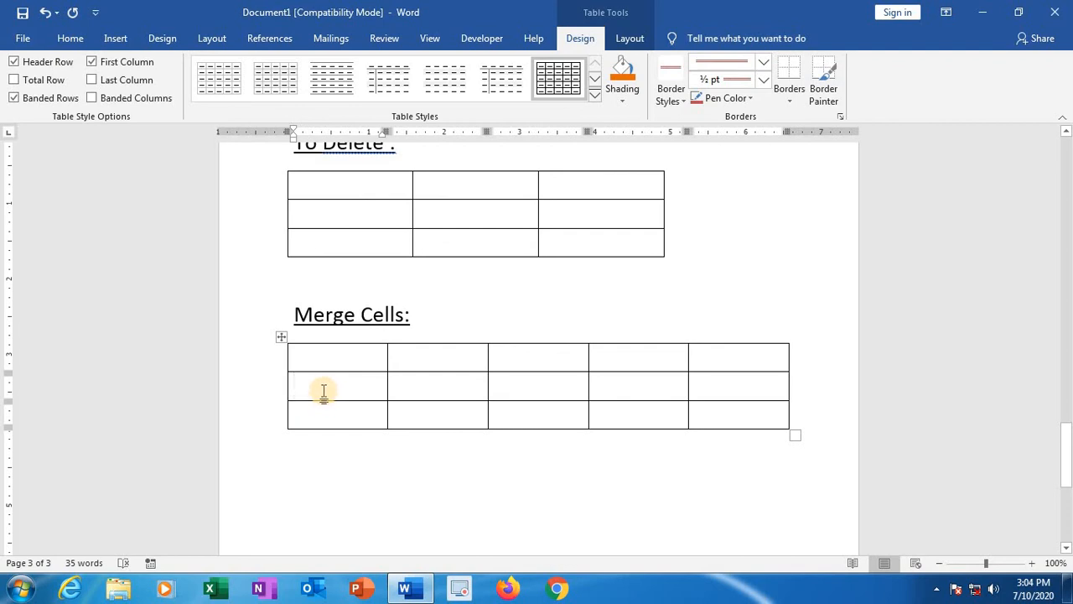
key("shift+Right")
key("shift+Right")
key("shift+Down")
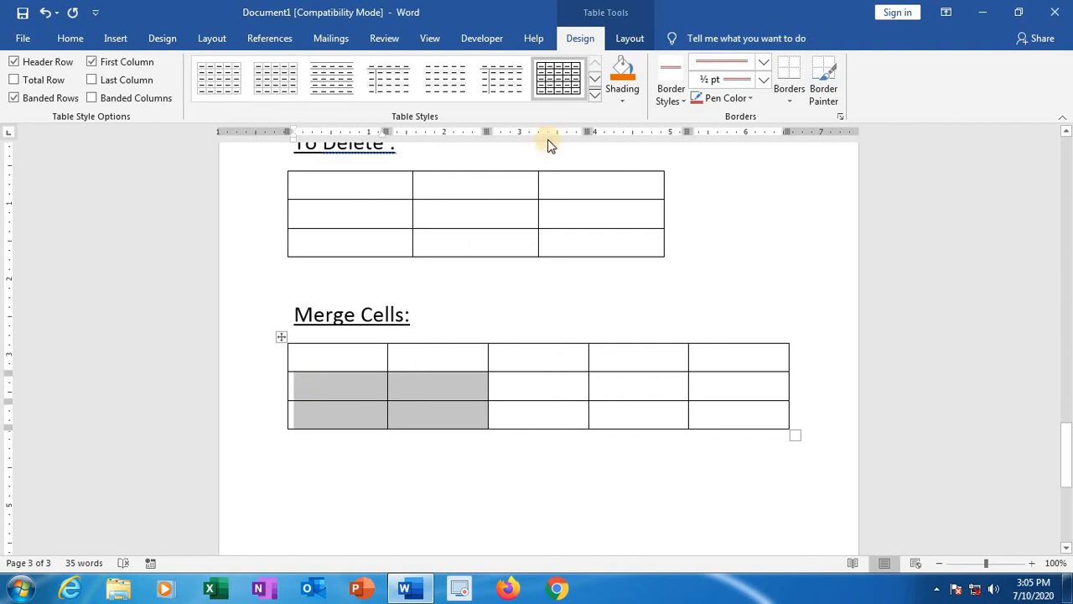
left_click(629, 39)
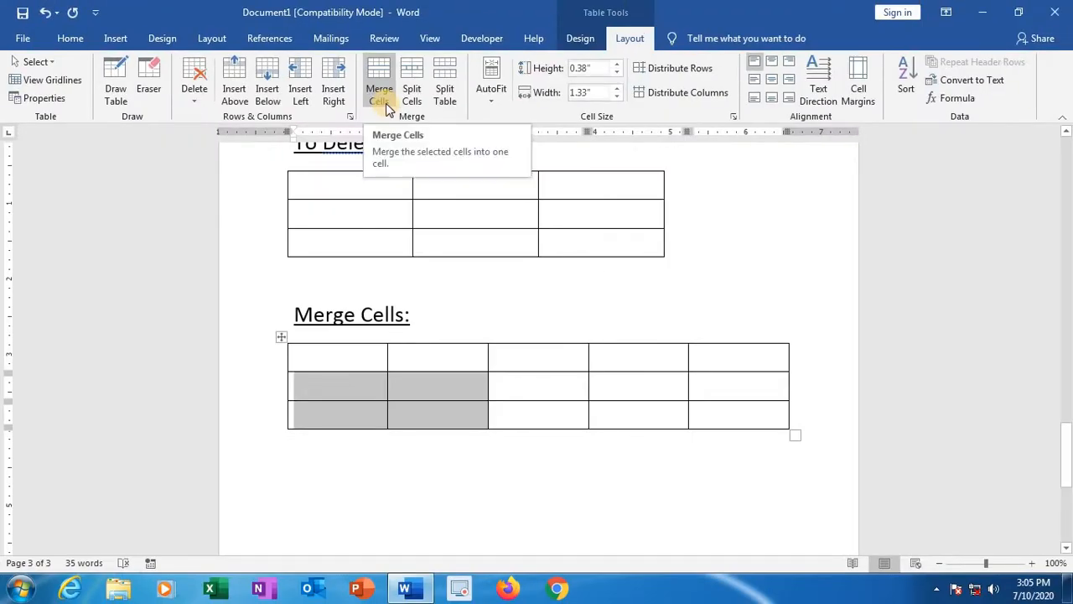
left_click(385, 99)
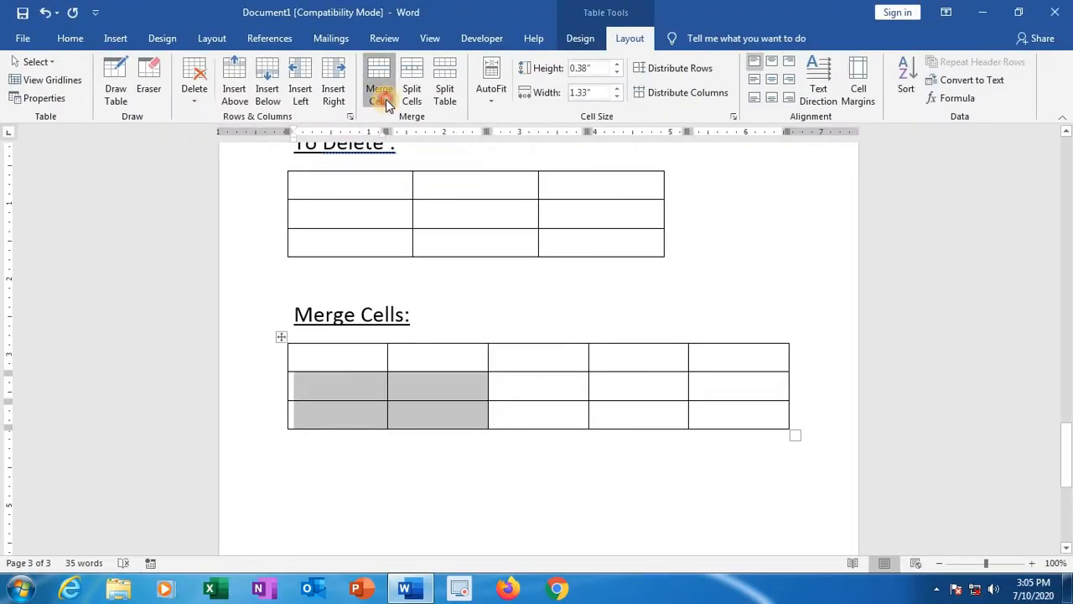
left_click(387, 413)
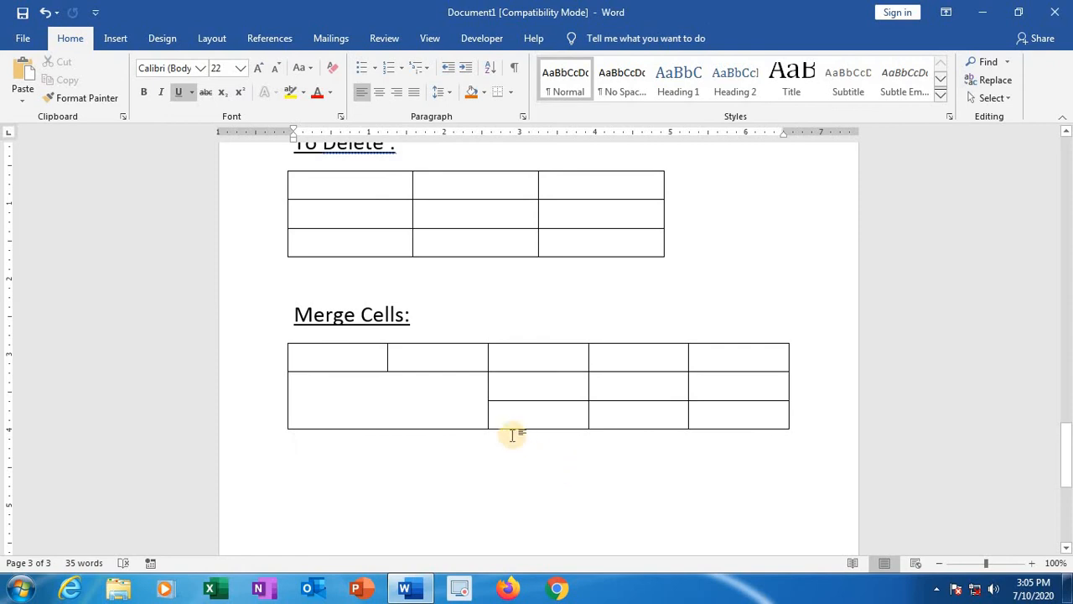
Step: Add the underlined heading "Split Cells :" below the merged-cell table and insert a table with four columns and three rows under it
left_click(445, 472)
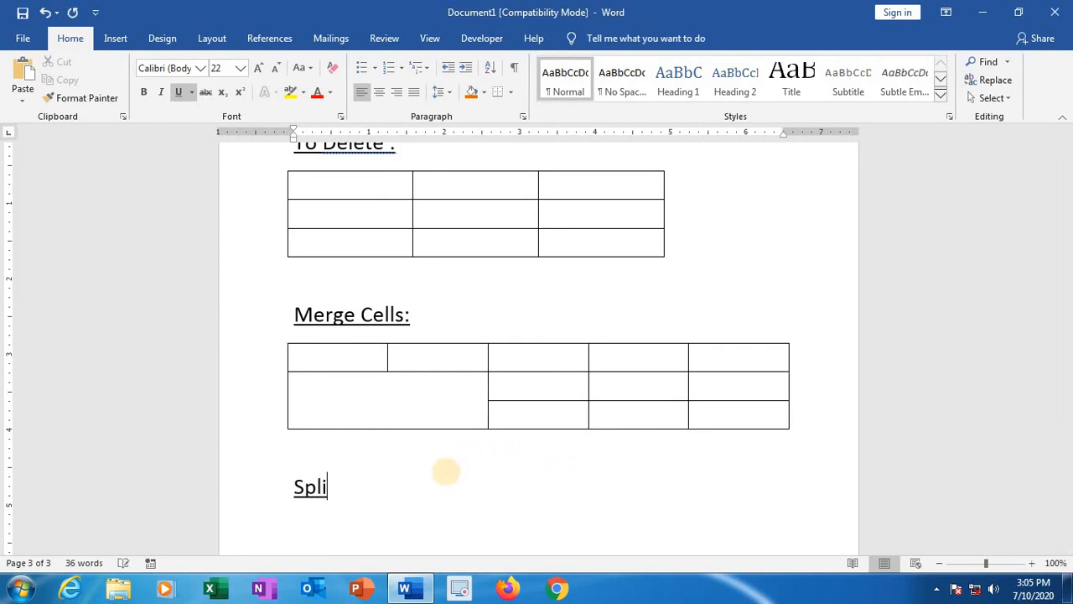
type("Split Cells :")
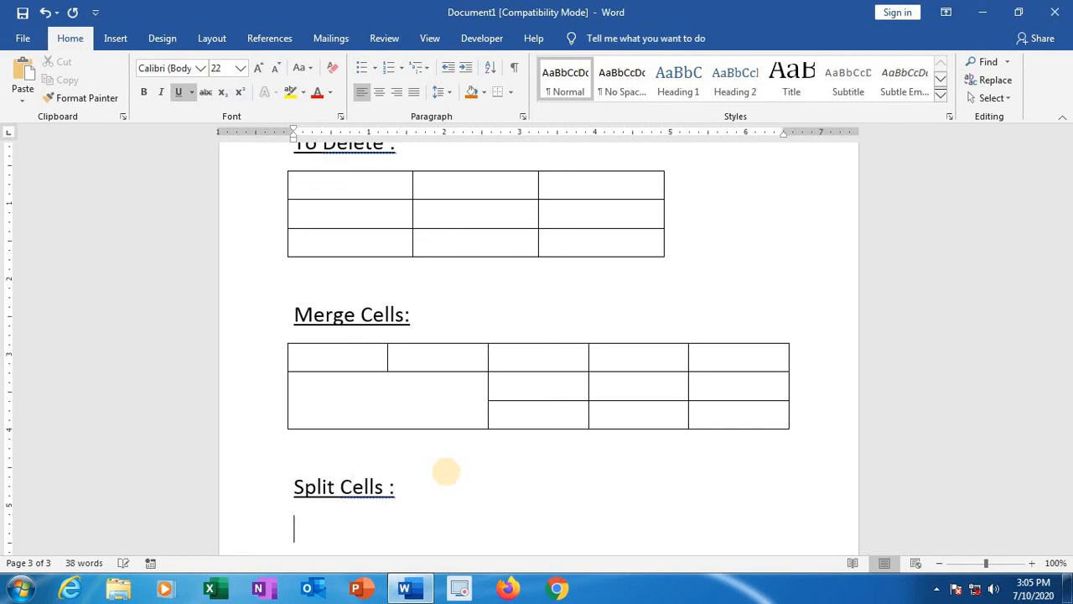
scroll(445, 461, "down", 3)
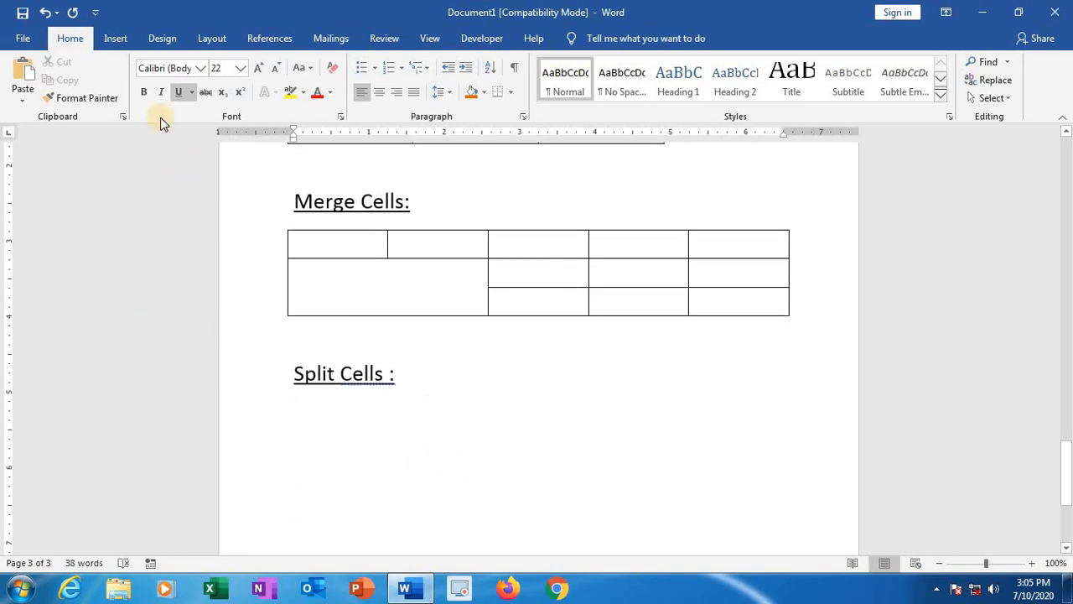
left_click(117, 38)
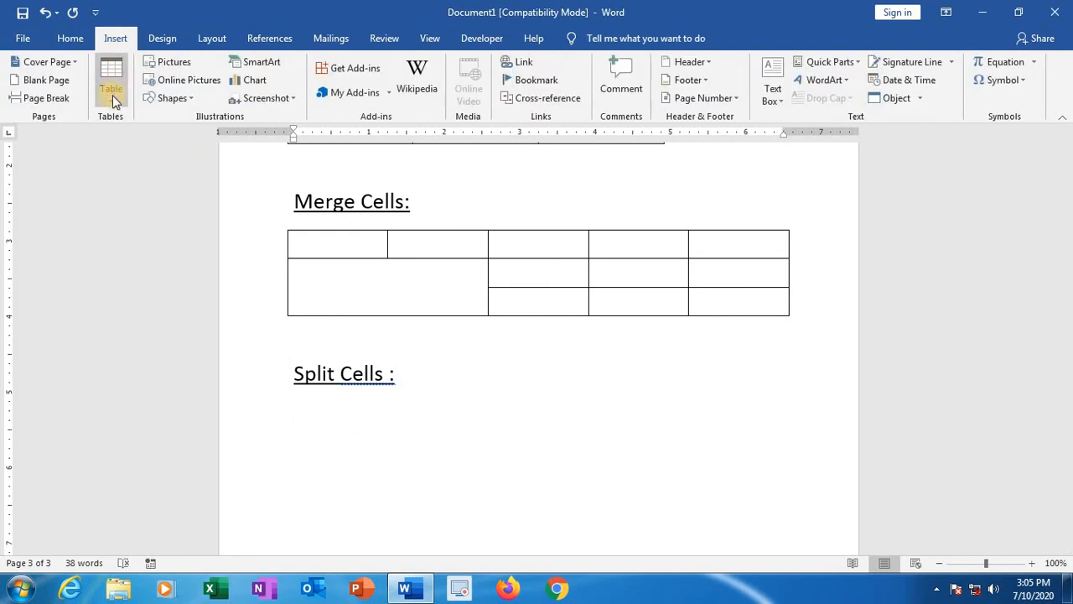
left_click(113, 95)
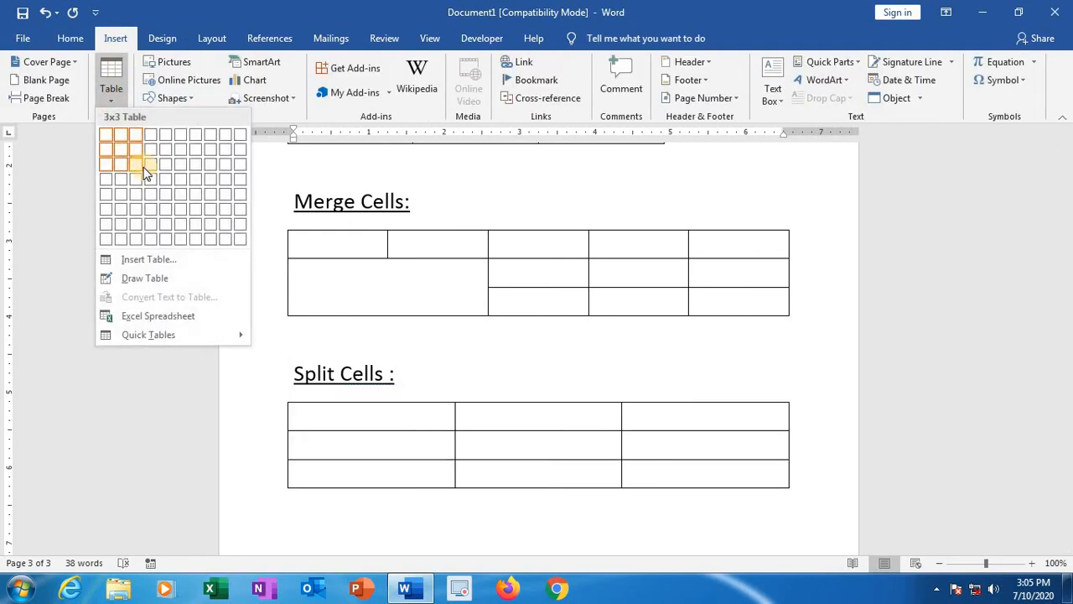
left_click(155, 166)
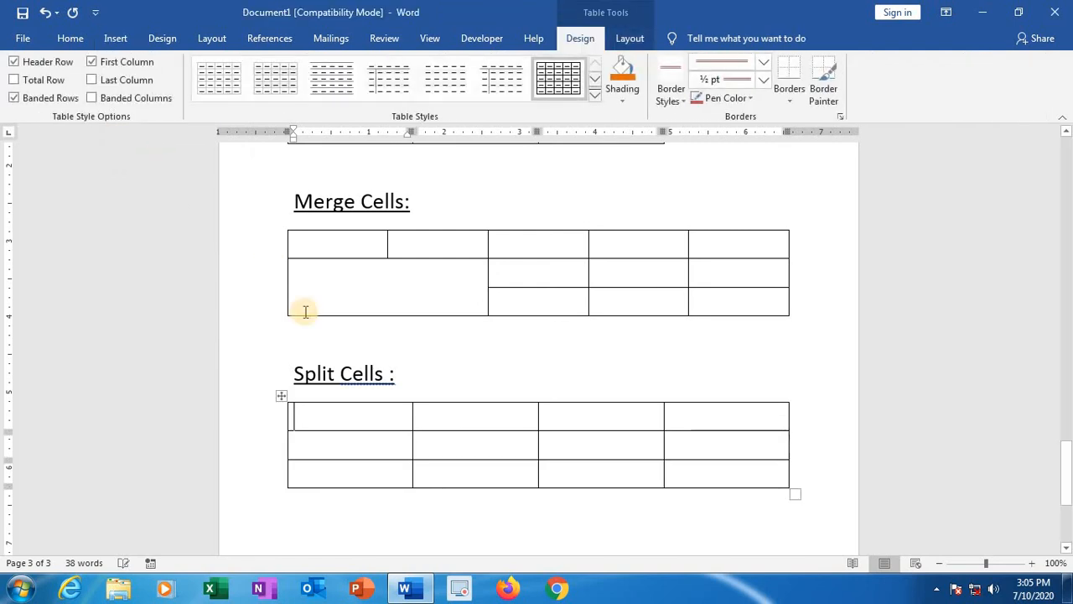
Step: Split the first cell of the "Split Cells :" table into 2 columns and 1 row
double_click(309, 425)
key("shift+Right")
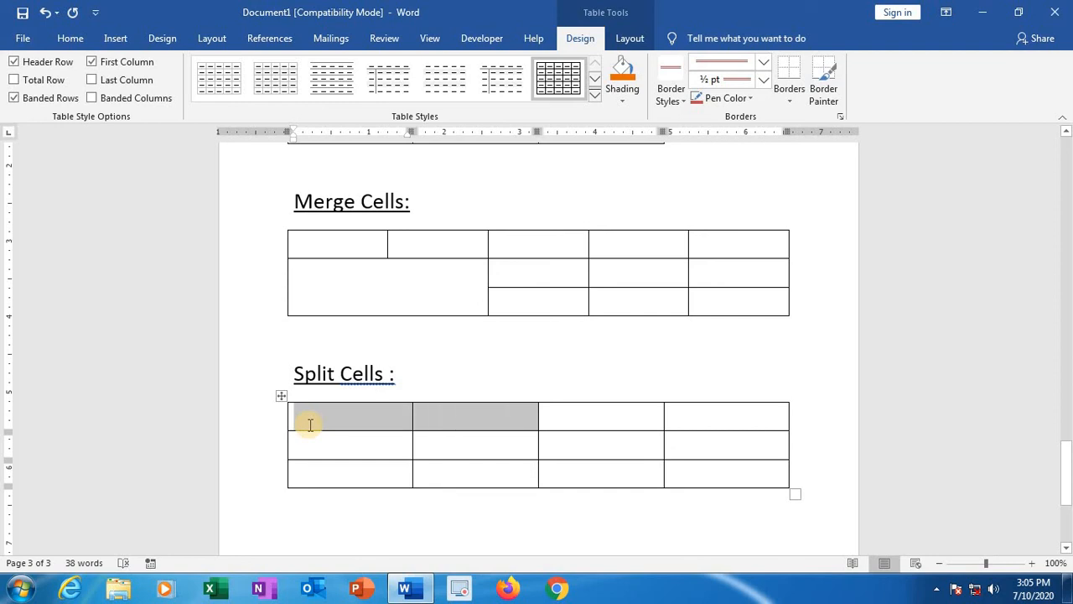
key("shift+Right")
key("shift+Right")
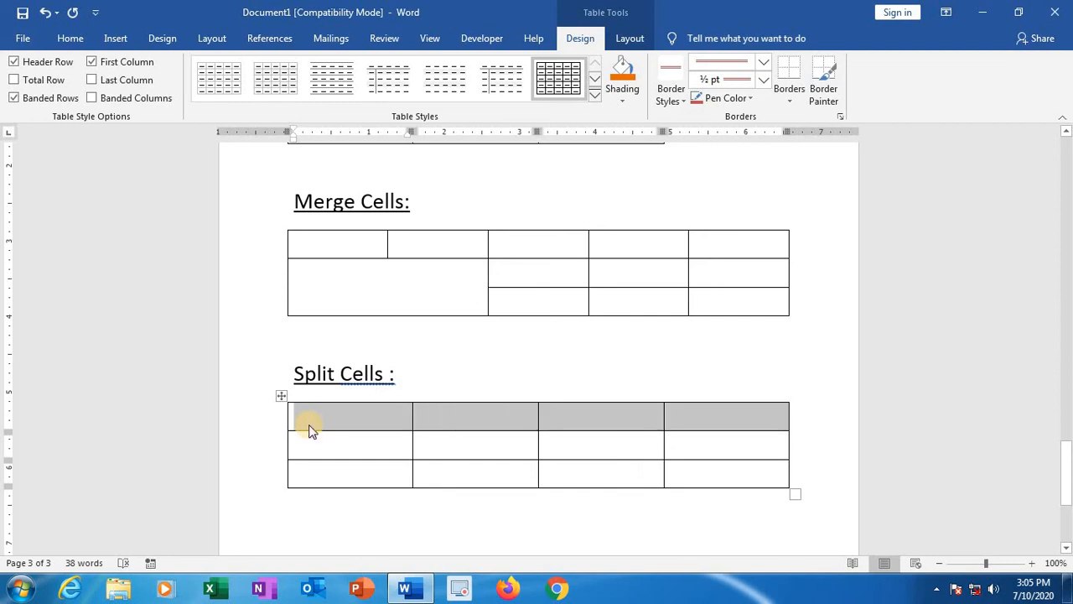
key("shift+Left")
key("shift+Left")
key("shift+Left")
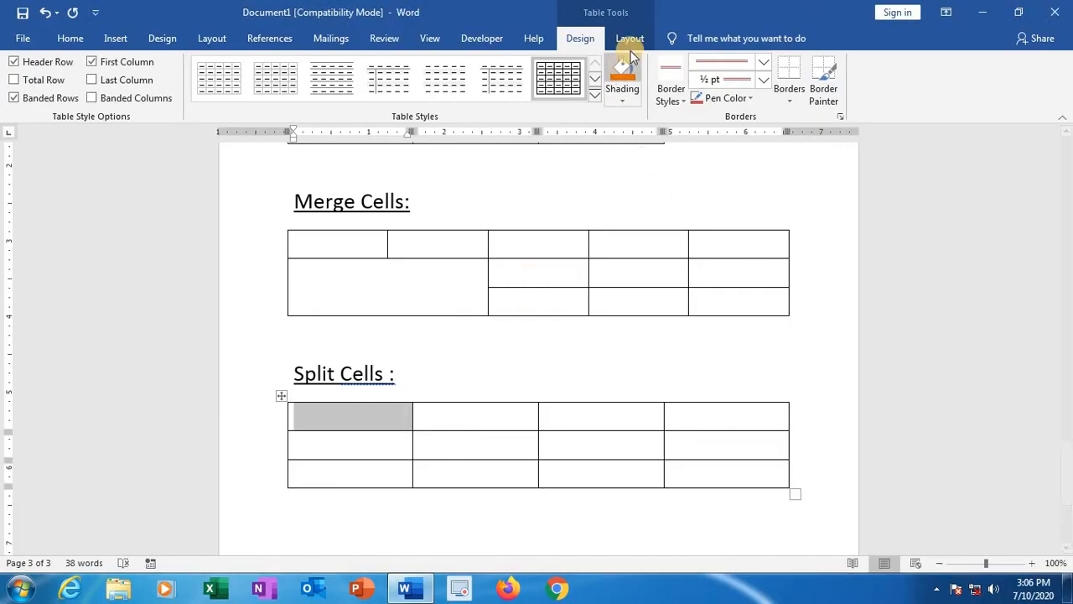
left_click(630, 39)
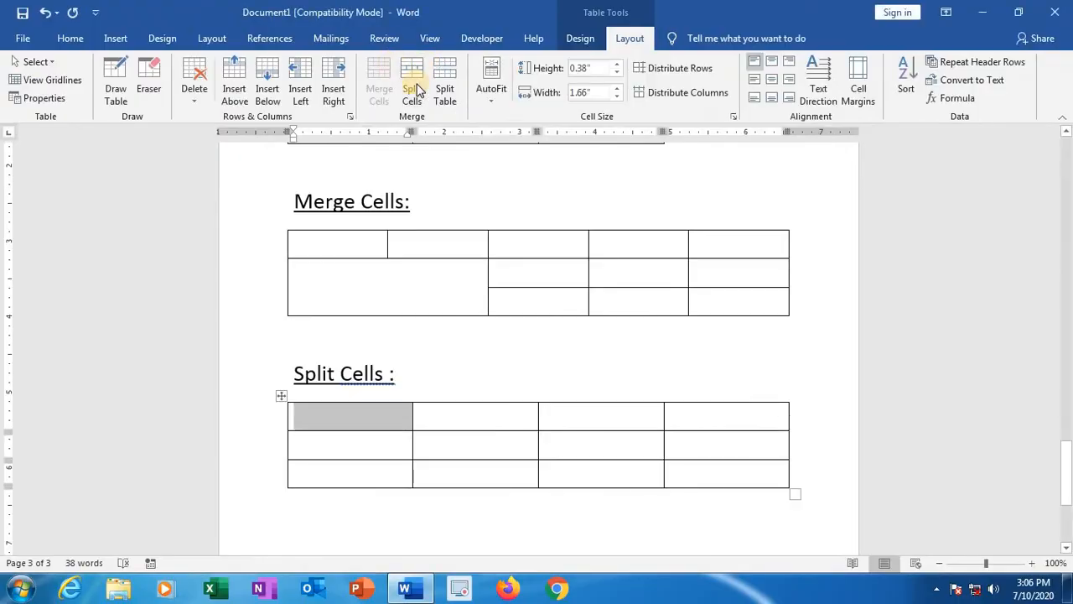
left_click(415, 79)
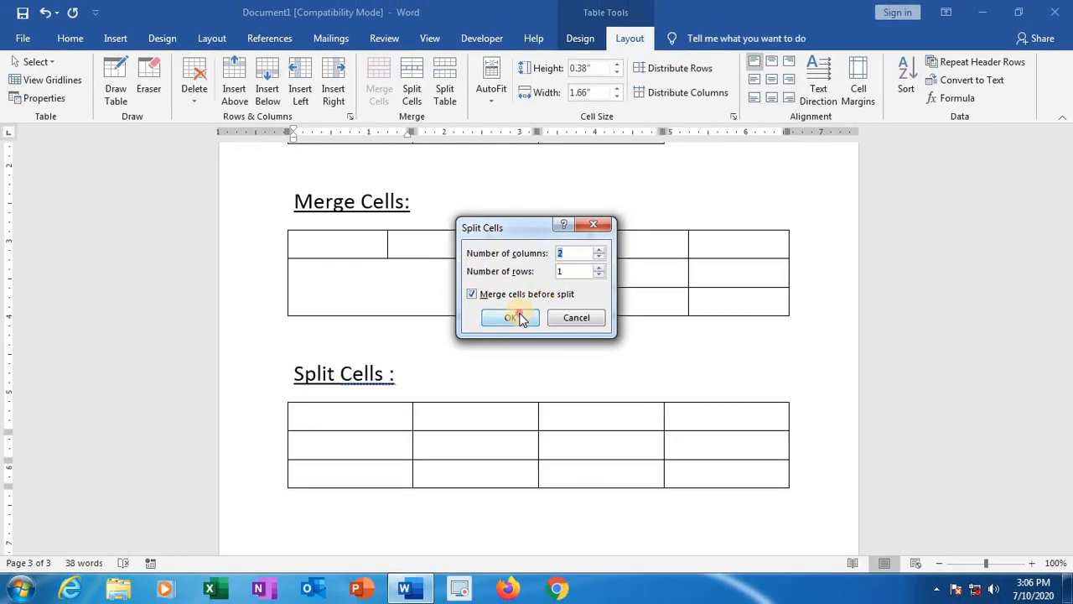
left_click(465, 369)
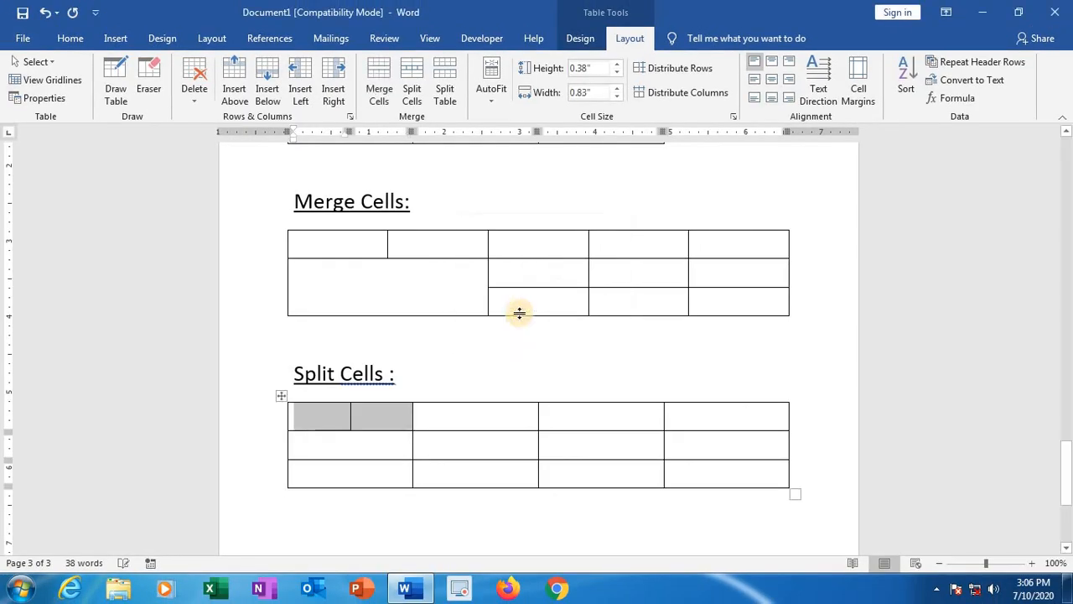
left_click(443, 411)
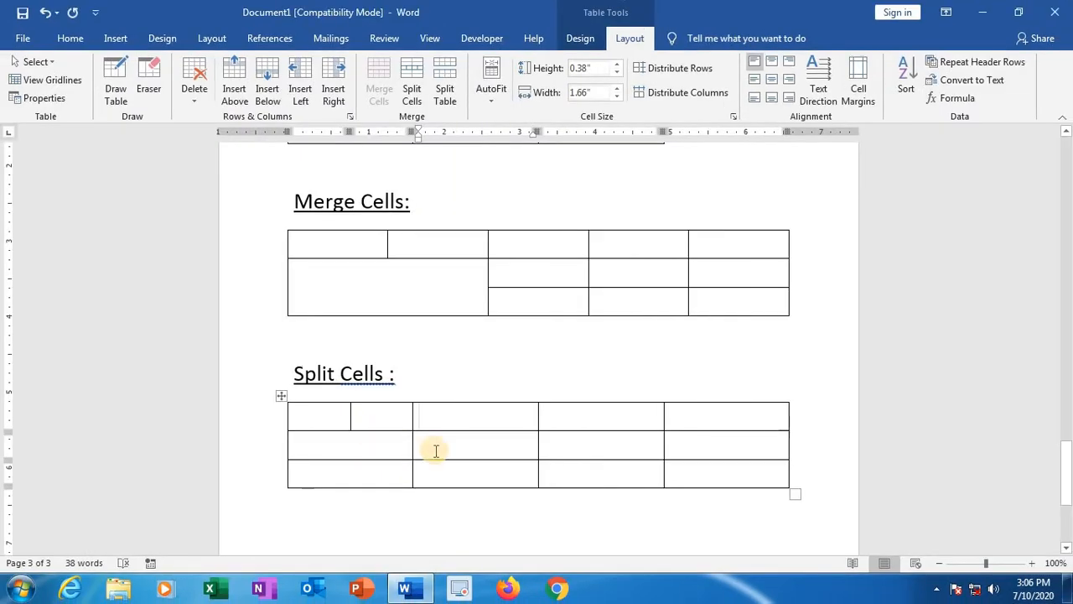
Step: Add the underlined heading "Split Table :" below the split-cell table and insert a table with four columns and five rows under it
left_click(301, 423)
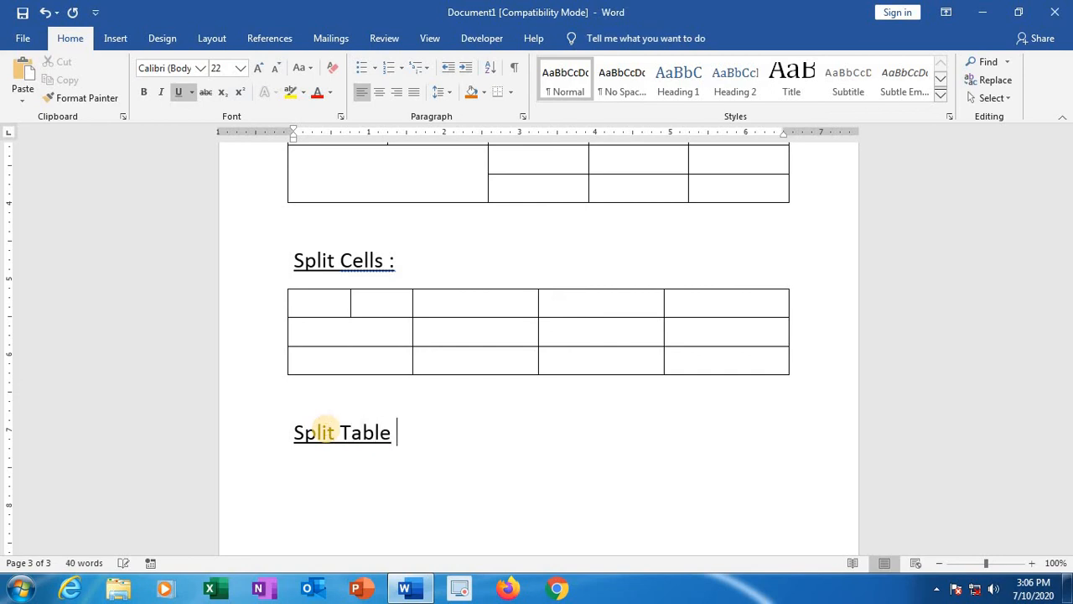
key("Return")
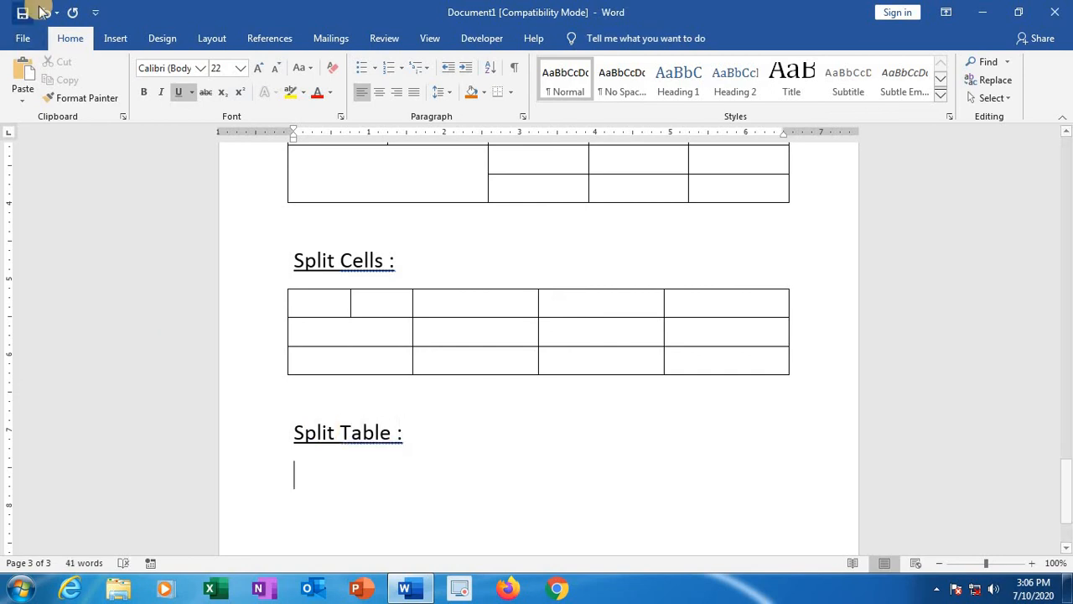
left_click(113, 39)
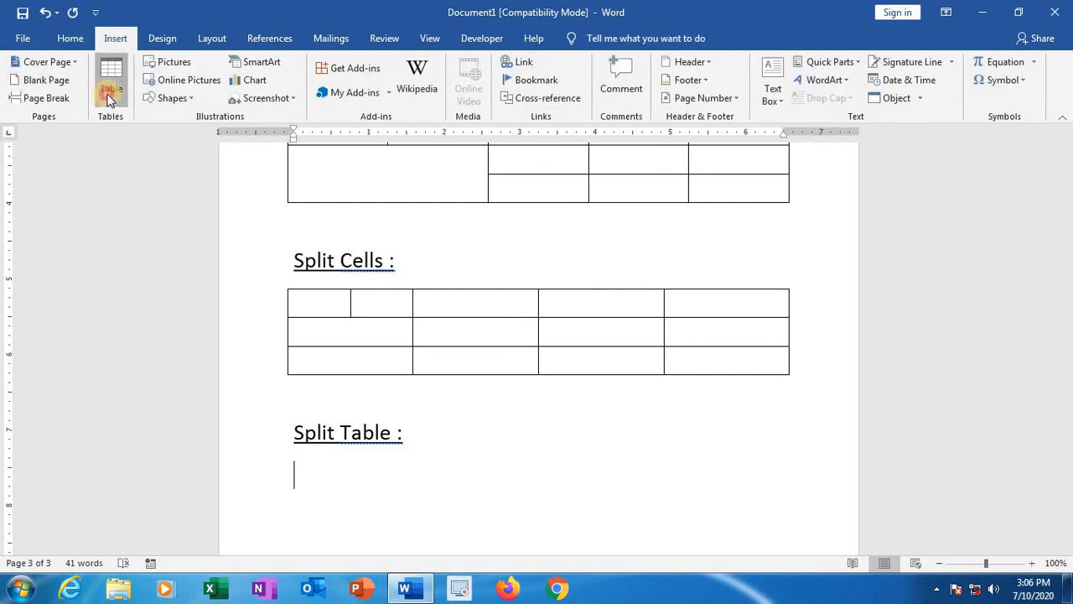
left_click(104, 94)
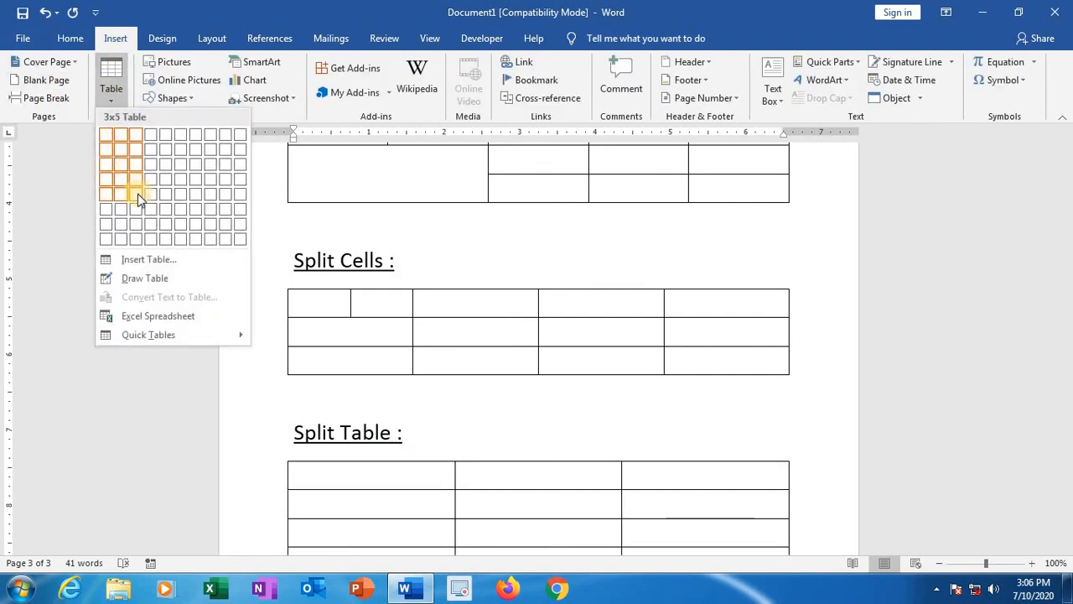
left_click(150, 195)
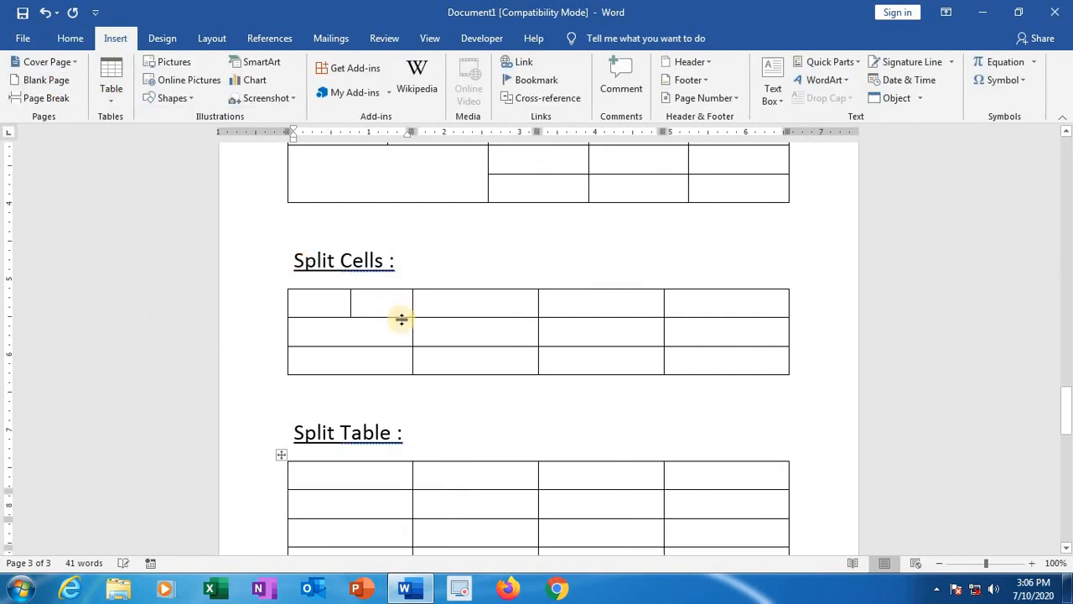
Step: Split the table under the "Split Table :" heading into two tables at its third row
scroll(413, 334, "down", 1)
left_click(333, 412)
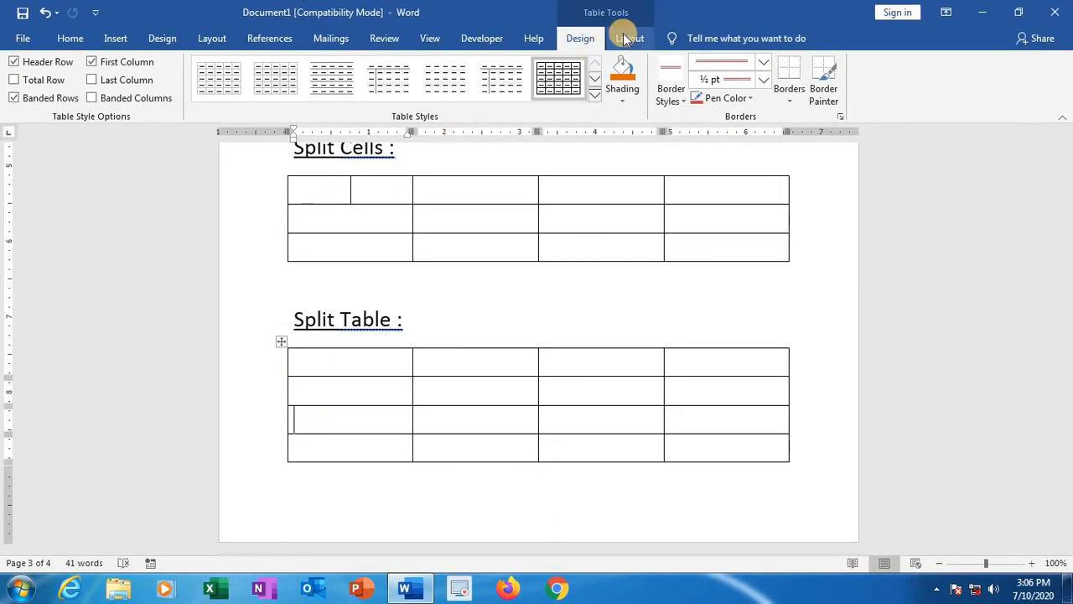
left_click(627, 37)
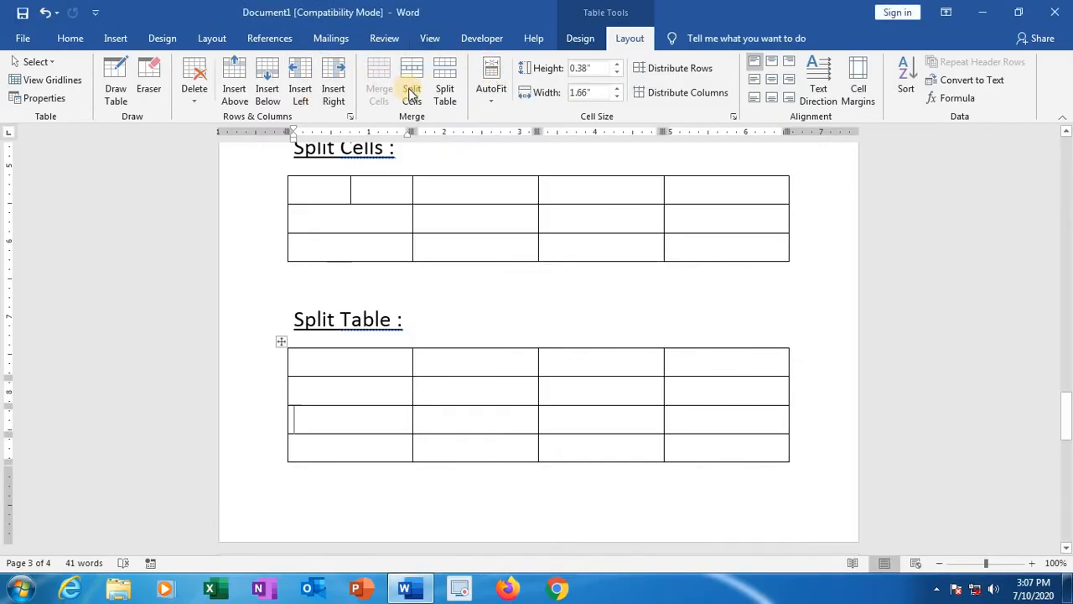
left_click(442, 94)
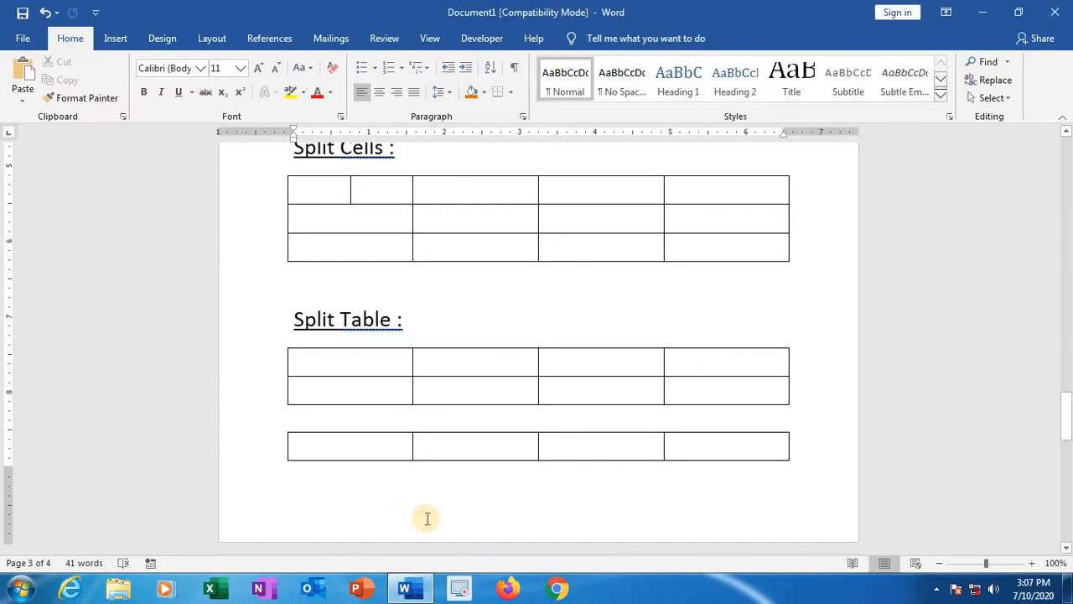
Step: Place the cursor on the blank line below the last rows of the split table on the fourth page
left_click(436, 525)
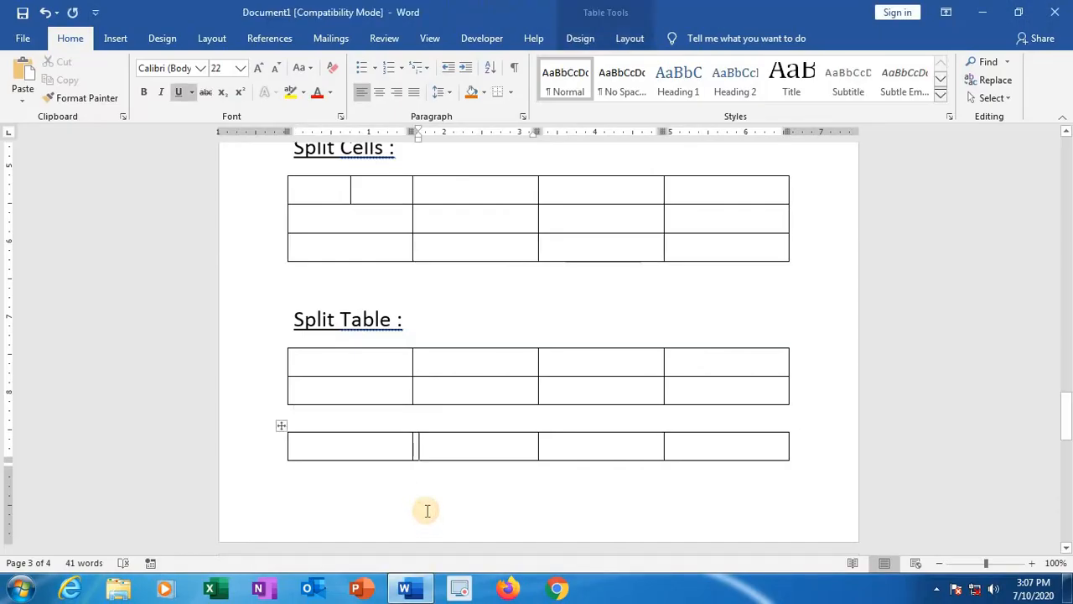
left_click(403, 505)
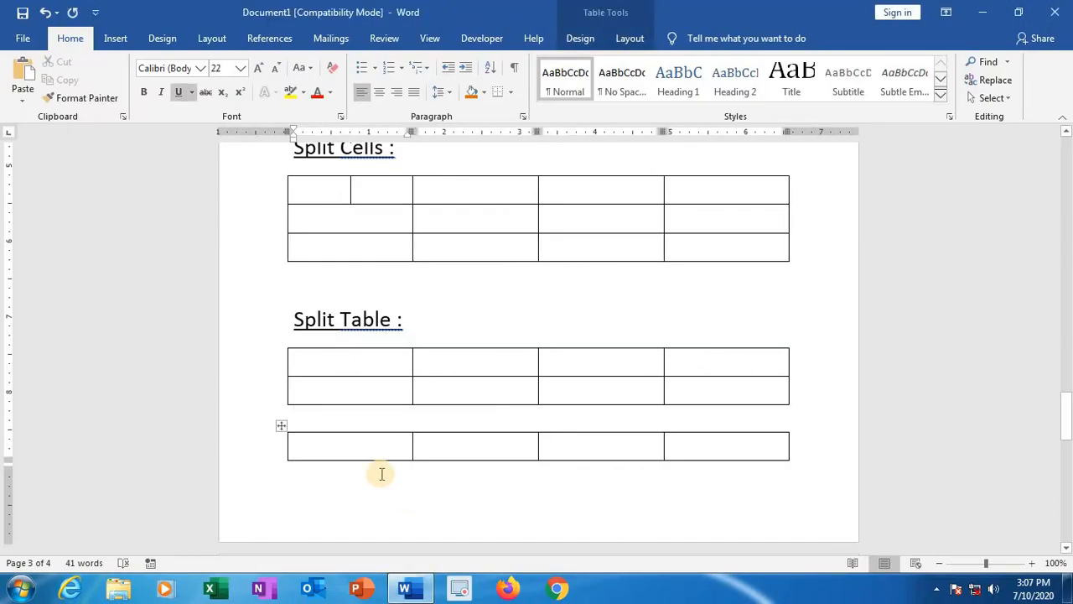
key("Down")
scroll(380, 470, "down", 1)
scroll(382, 467, "down", 4)
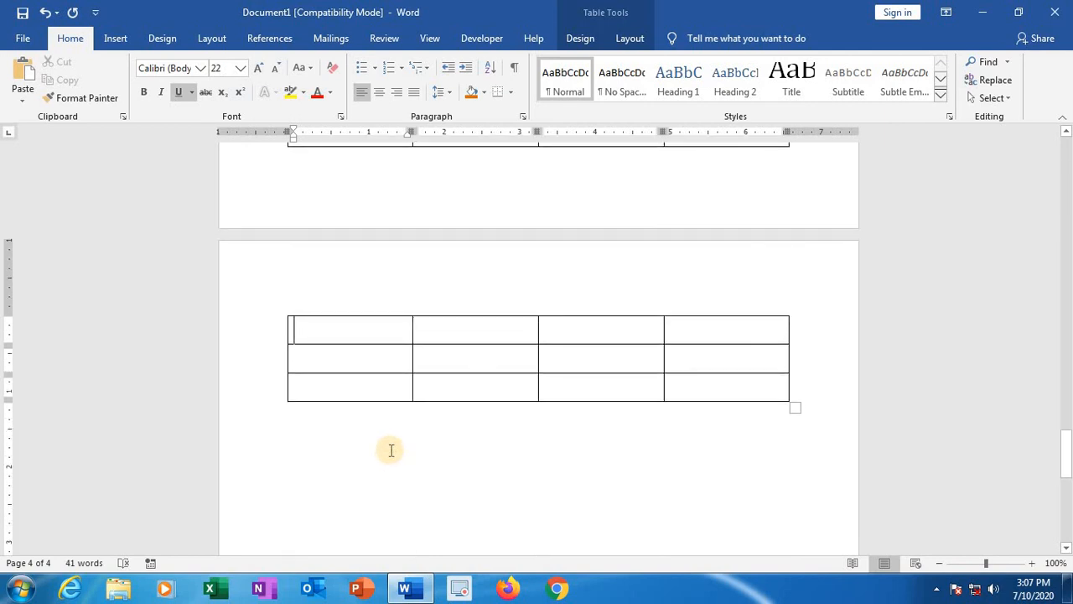
key("Up")
scroll(391, 448, "up", 3)
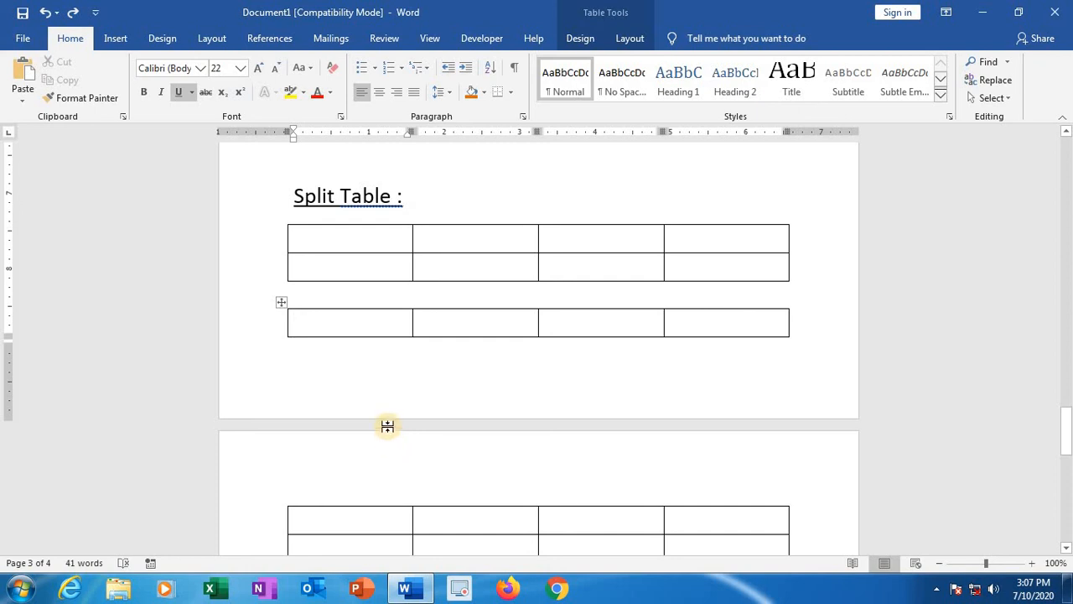
scroll(383, 391, "down", 5)
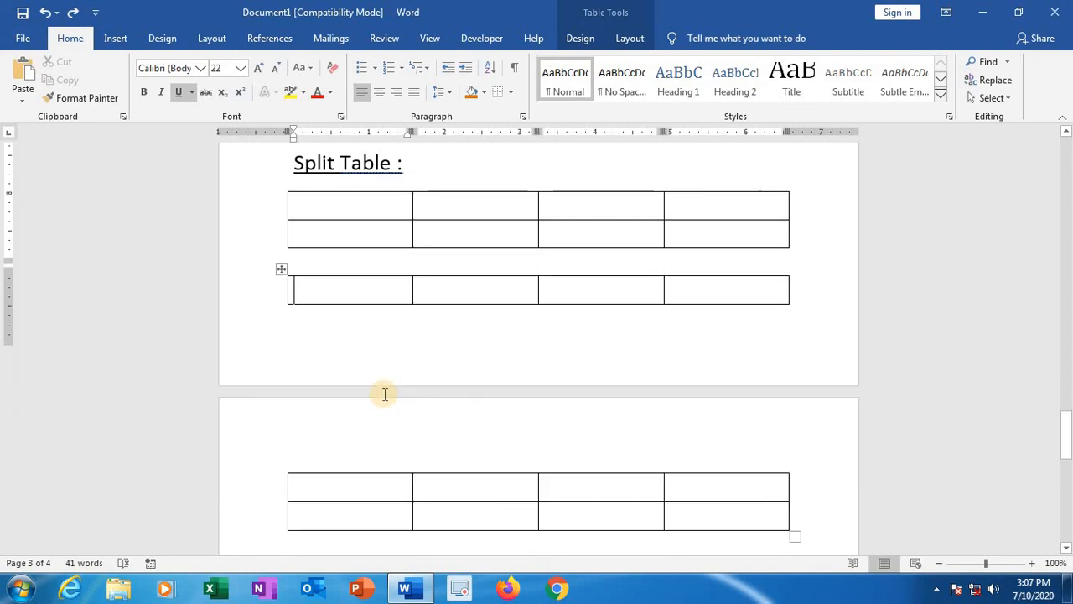
left_click(380, 415)
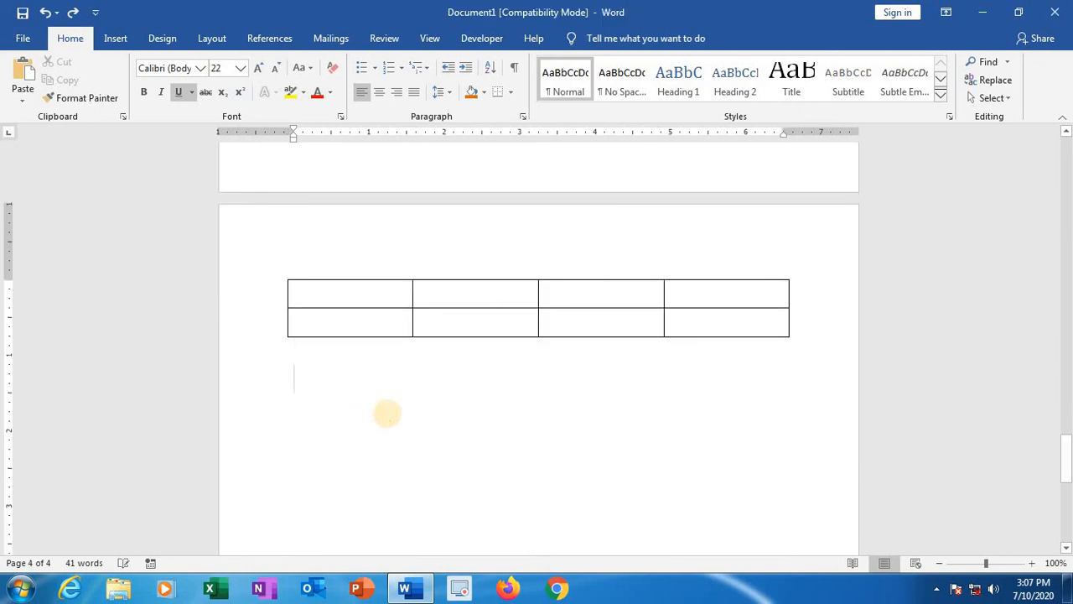
scroll(378, 407, "down", 2)
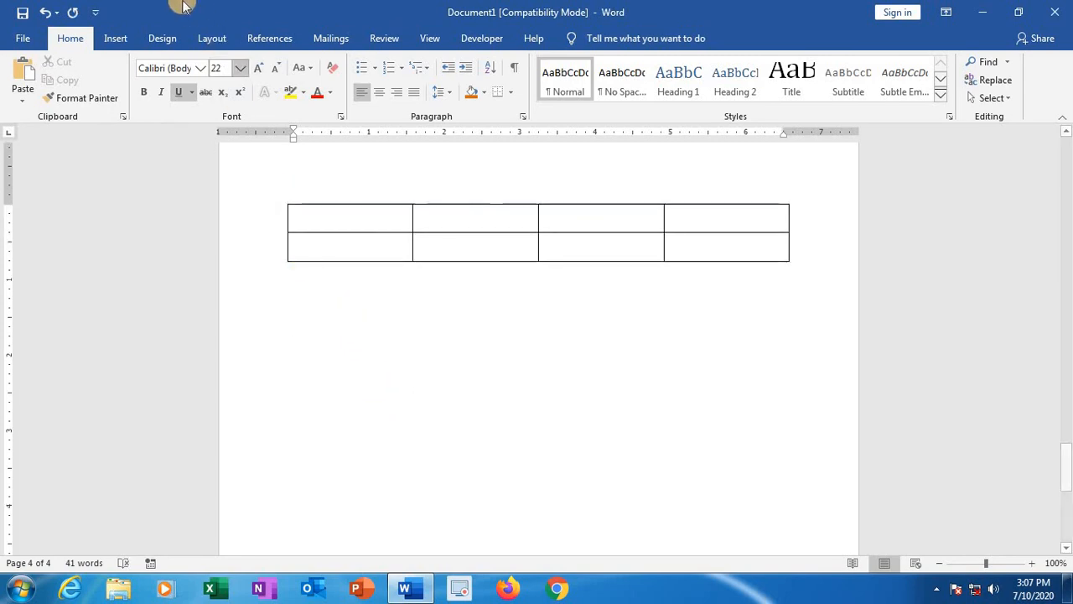
Step: Insert a 4x4 table below the last rows of the split table on the fourth page
left_click(115, 38)
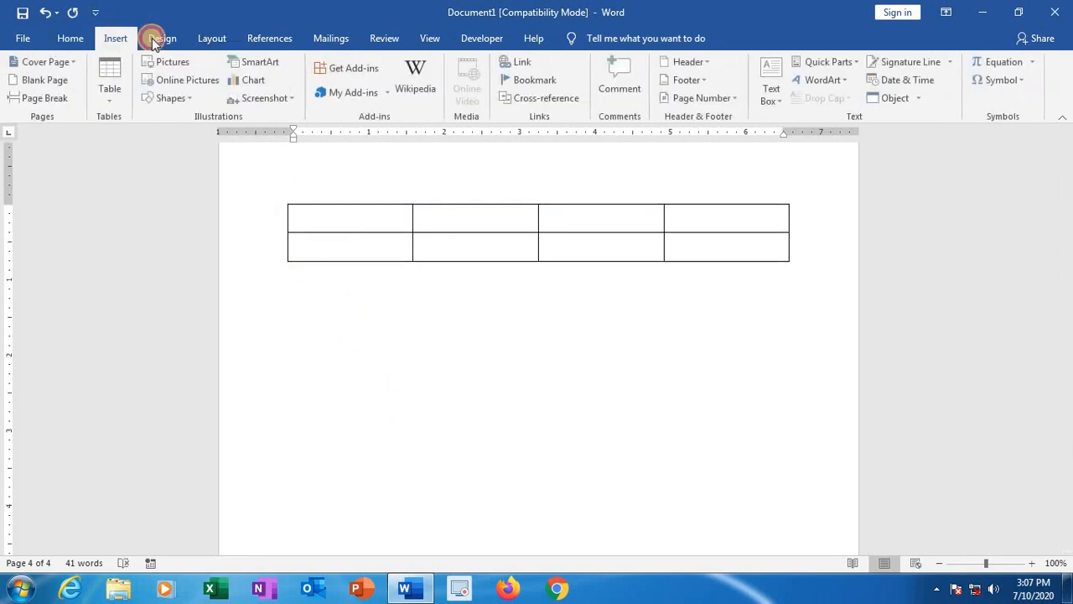
left_click(508, 238)
left_click(629, 37)
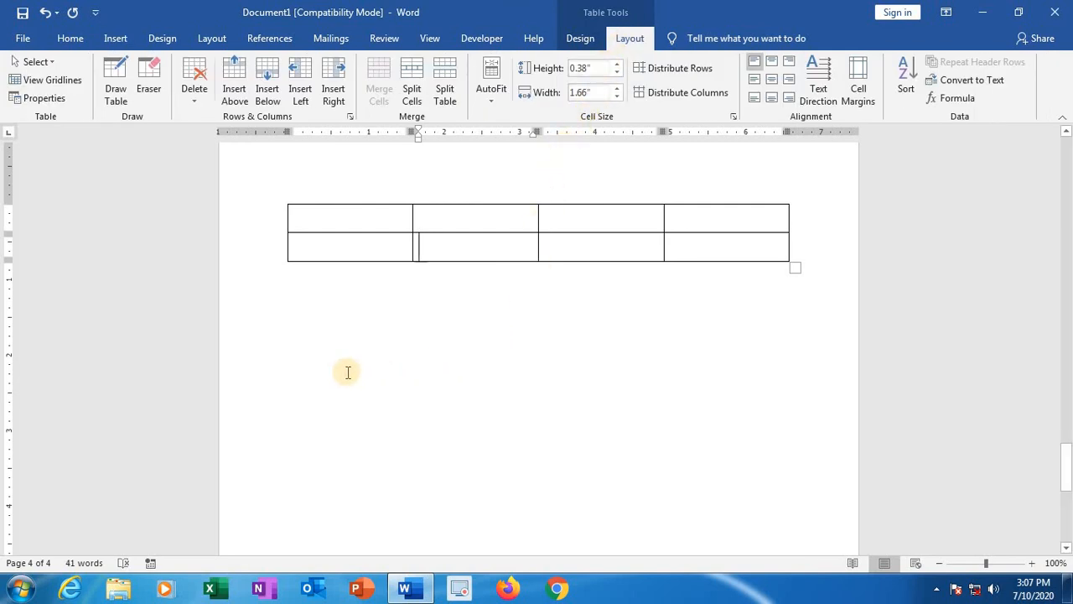
left_click(314, 363)
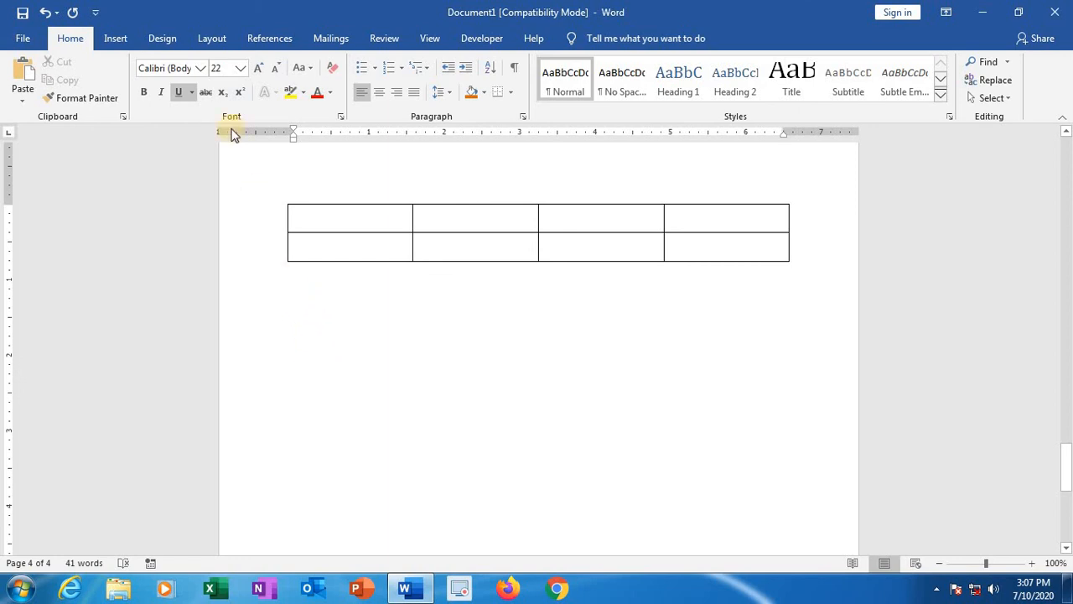
left_click(115, 39)
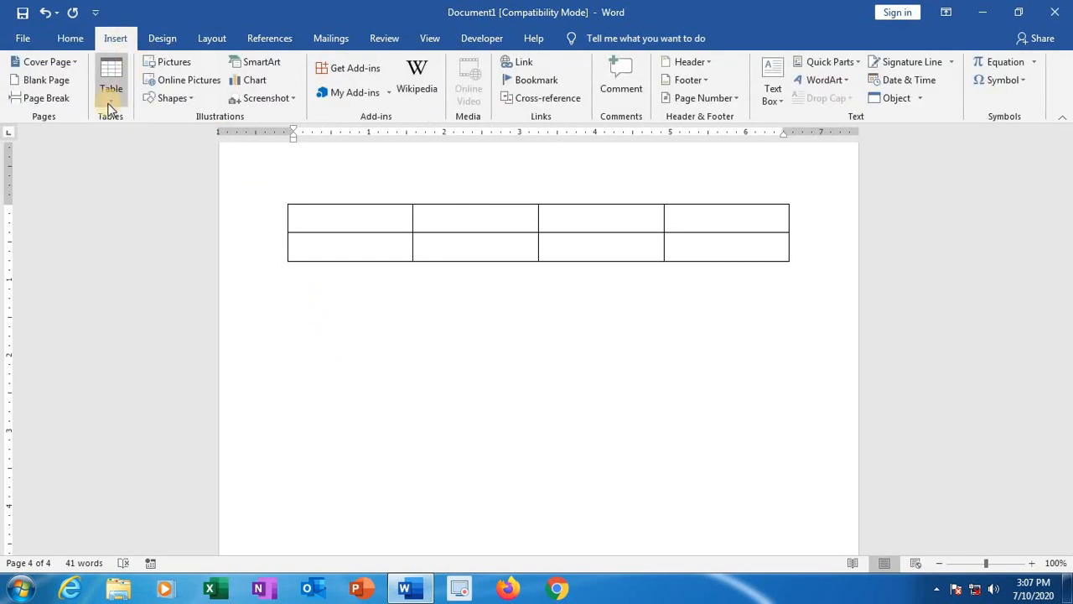
left_click(109, 88)
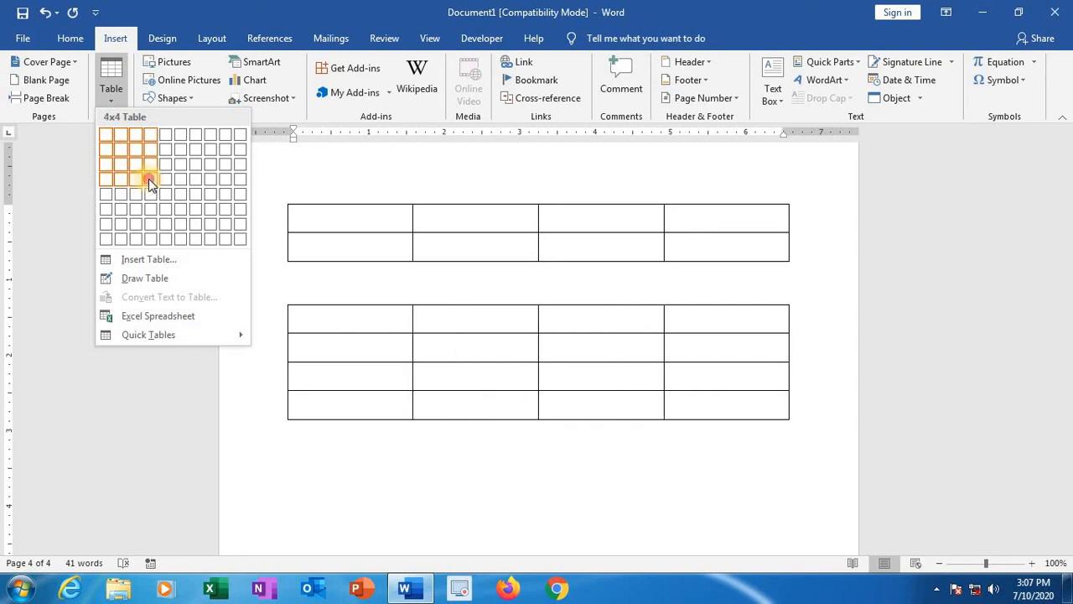
left_click(150, 182)
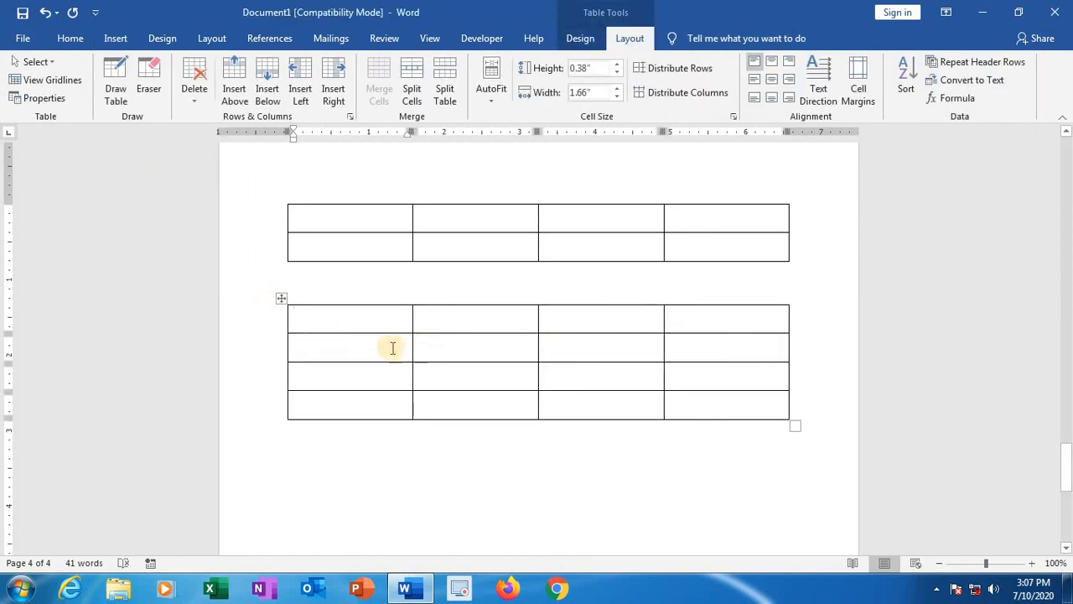
Step: Add the underlined heading "Text Direction :" directly above the new 4x4 table, preceded by a blank line
left_click(321, 284)
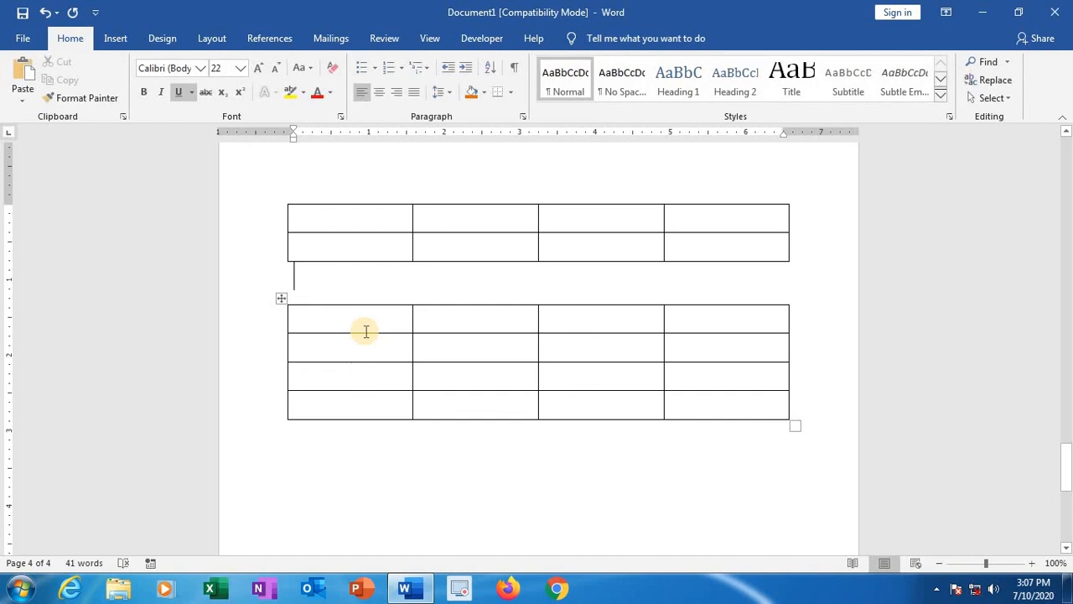
key("Return")
type("Text Direction :")
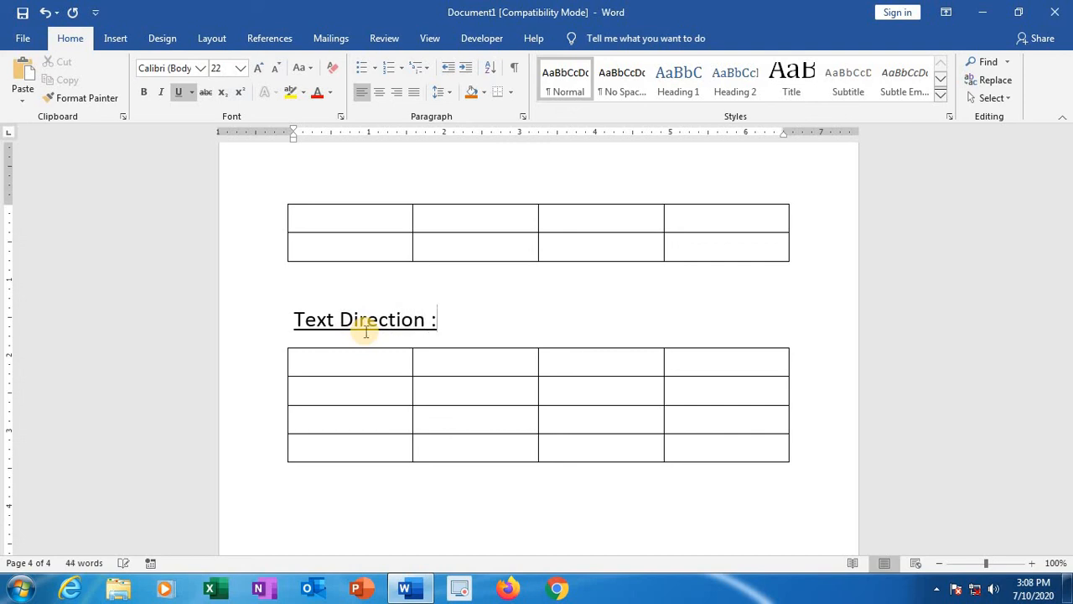
key("Return")
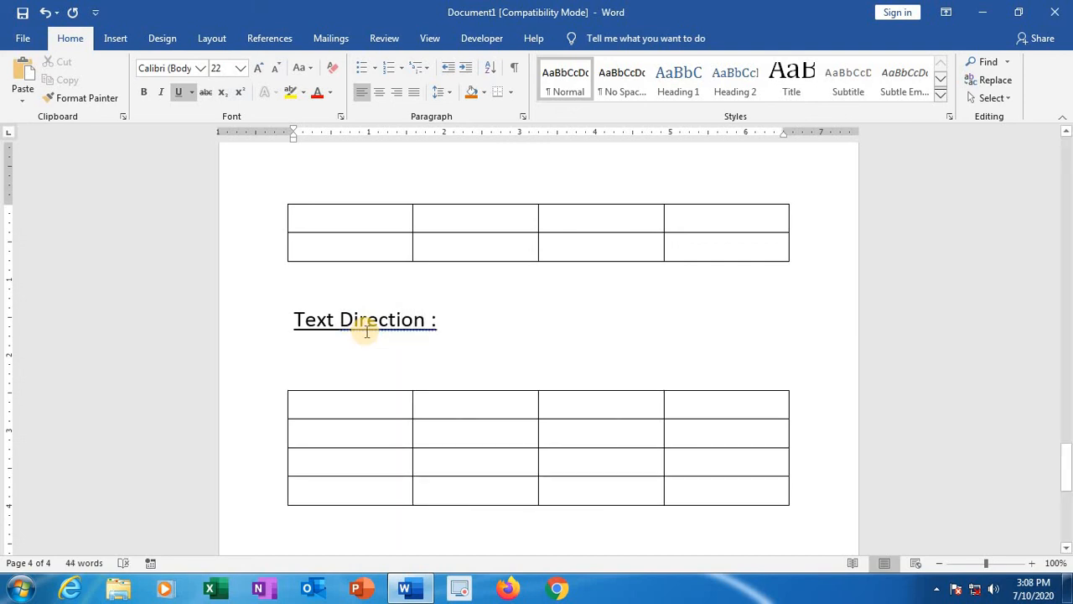
key("Delete")
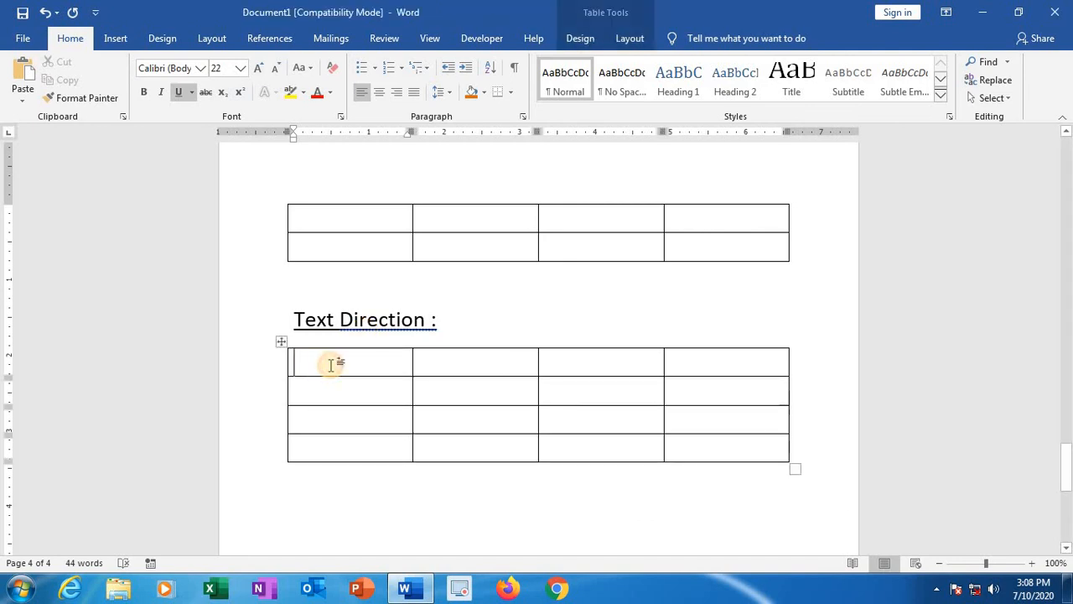
Step: Fill the first row of the "Text Direction :" table with Monday, Tuesday, Wednesday and Thursday
type("Monday")
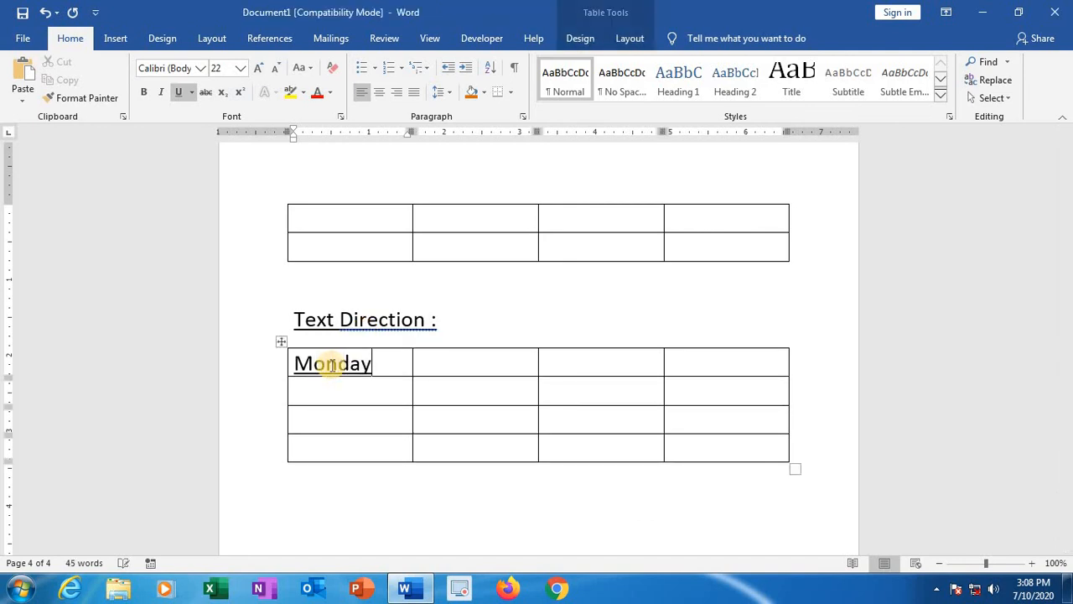
key("Tab")
type("Tuesda")
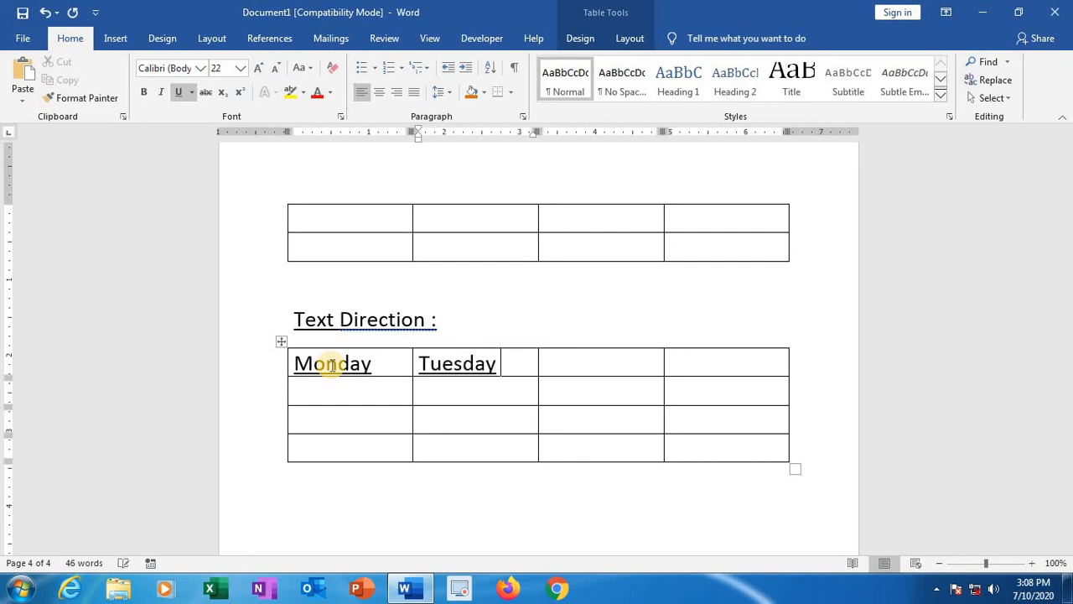
key("Tab")
type("wednesda")
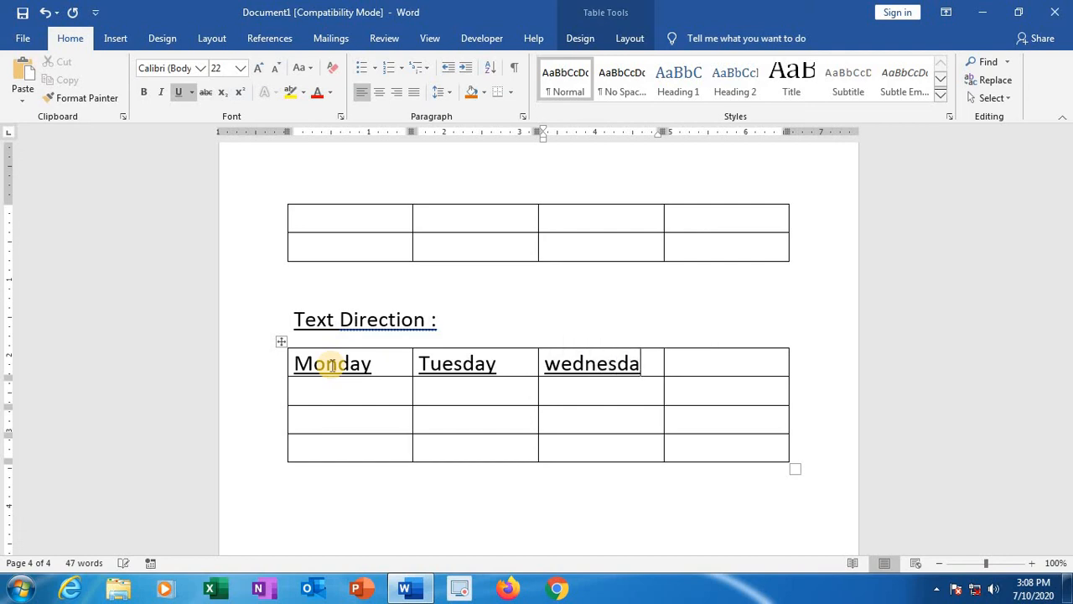
type("y")
key("Tab")
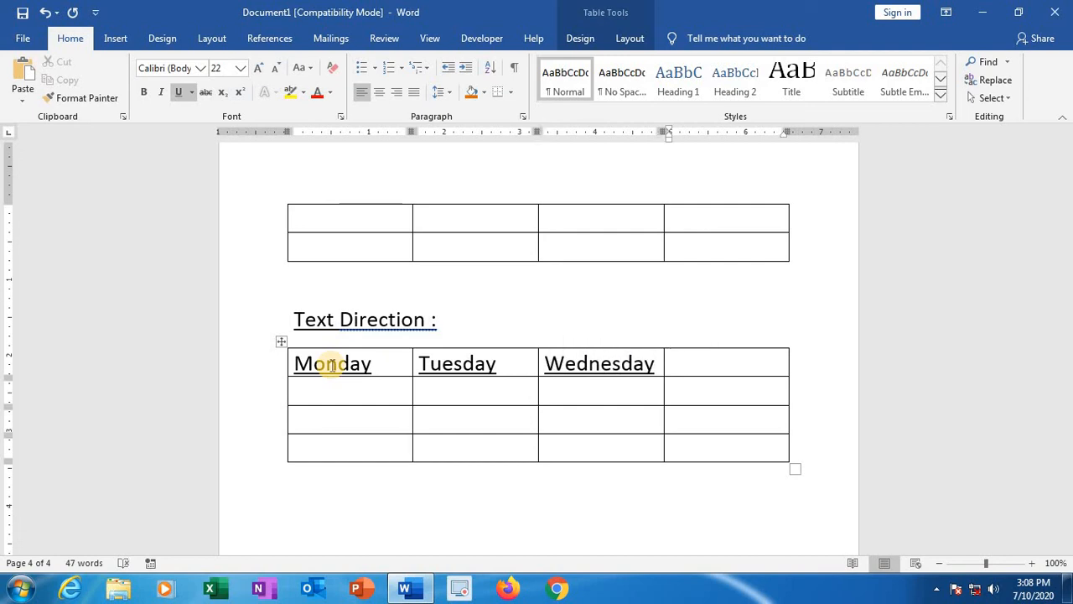
type("Thursday")
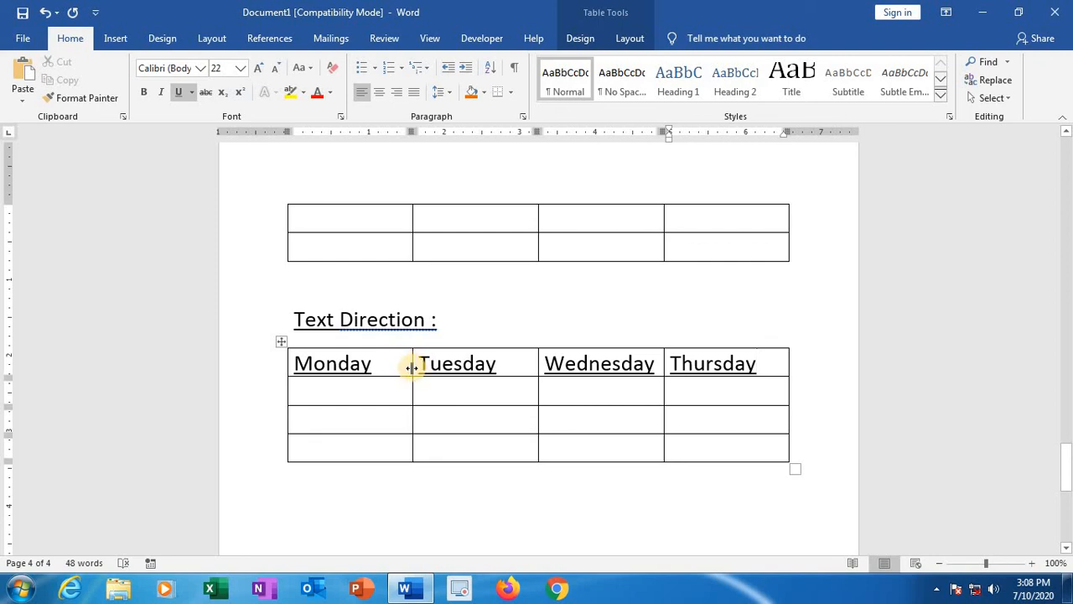
Step: Widen the Monday column to about 2.14" and cycle the Monday cell's text direction once through its vertical orientations back to horizontal
left_click_drag(412, 367, 450, 365)
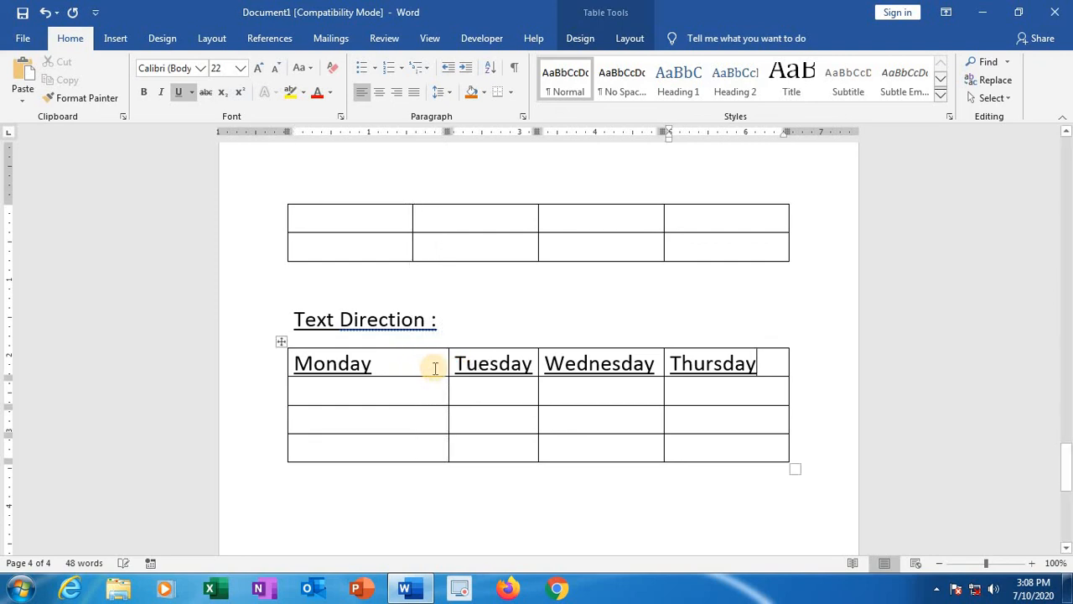
left_click(295, 363)
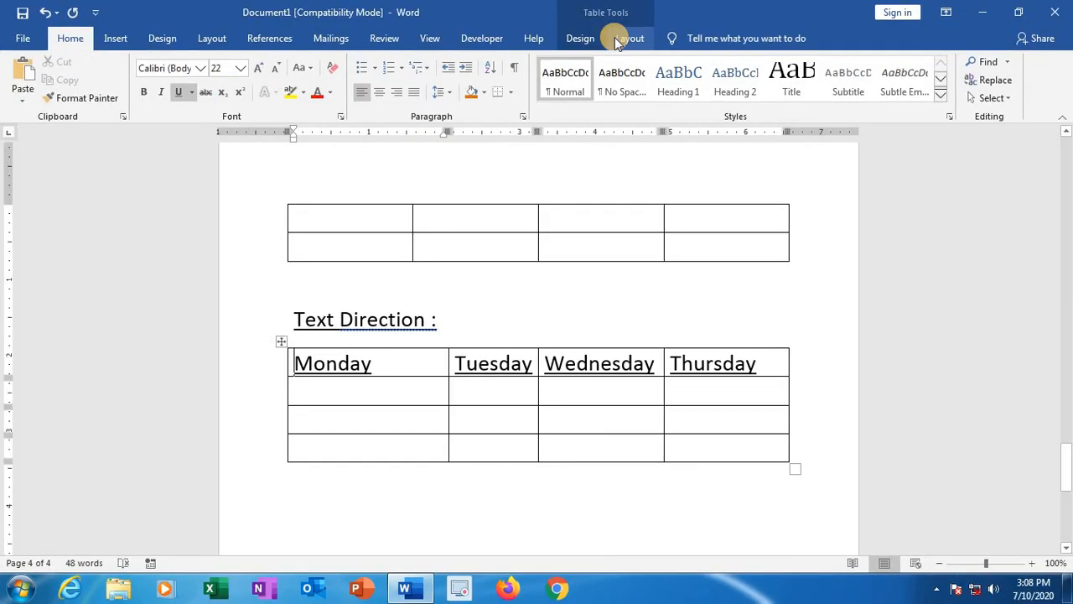
left_click(634, 75)
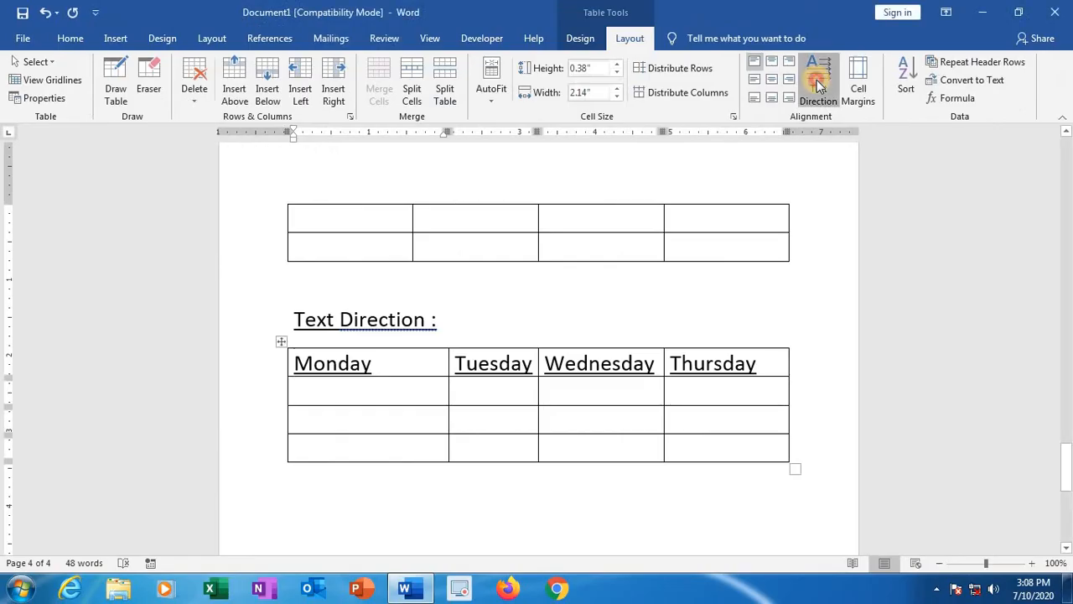
left_click(817, 80)
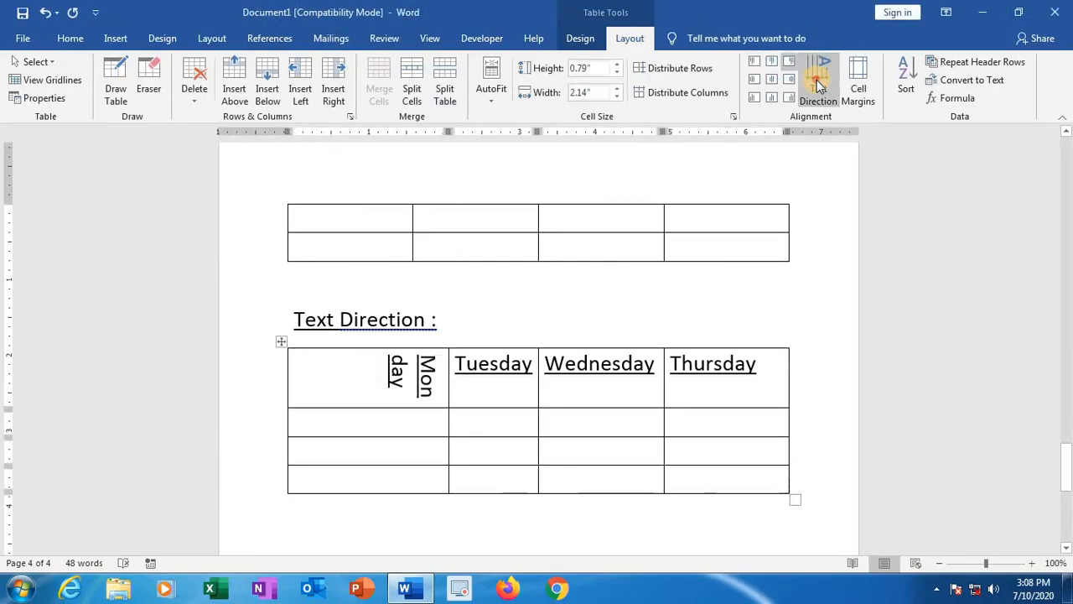
left_click(816, 79)
left_click(817, 79)
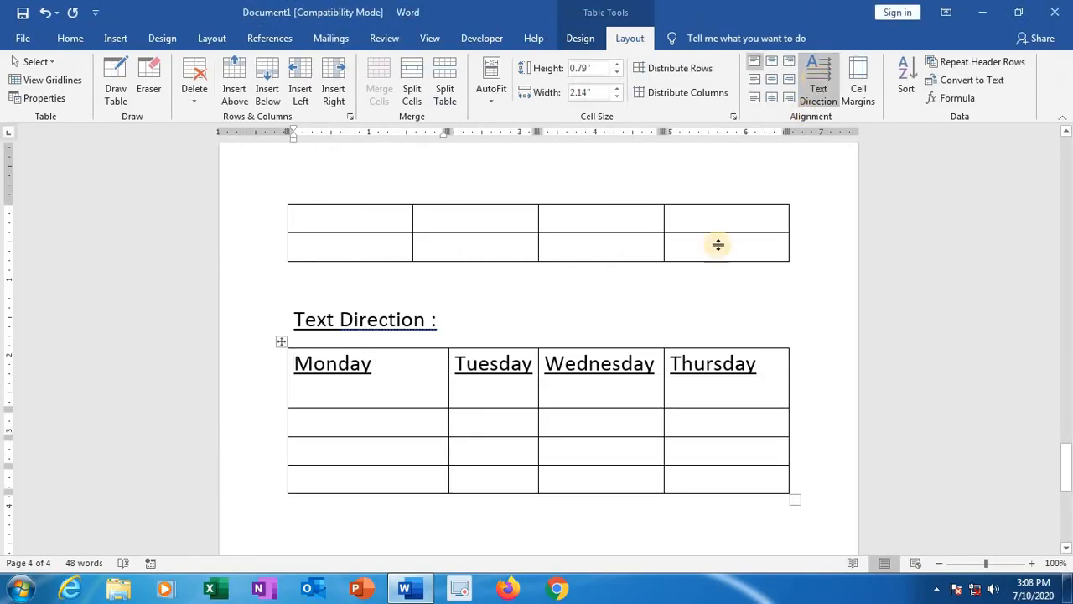
Step: Increase the weekday row's height to about 1.4" and cycle the Monday cell's text direction twice through its vertical orientations back to horizontal
left_click_drag(438, 409, 436, 454)
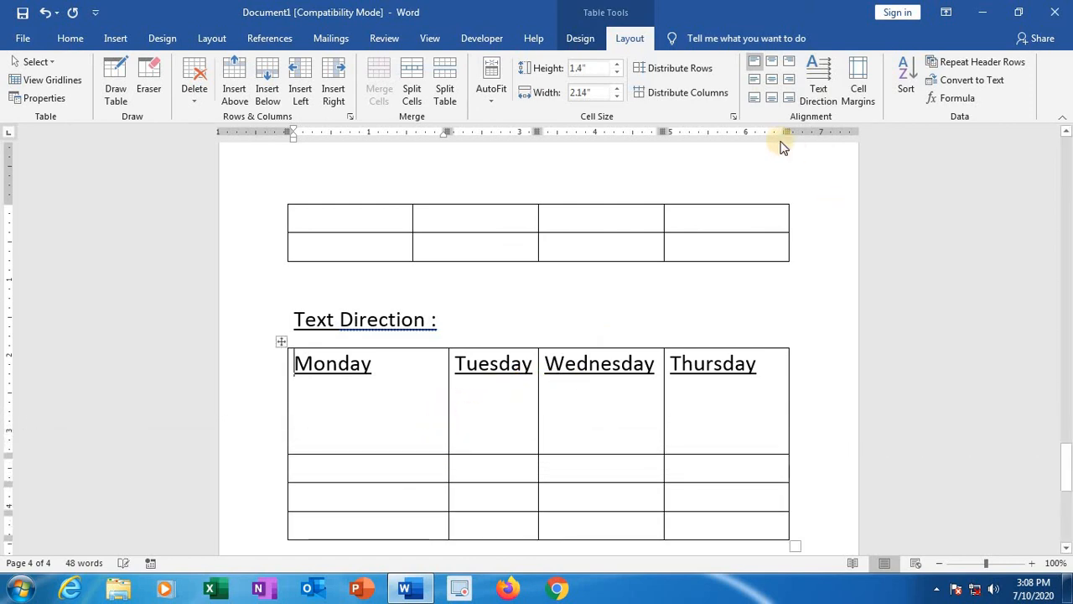
left_click(814, 69)
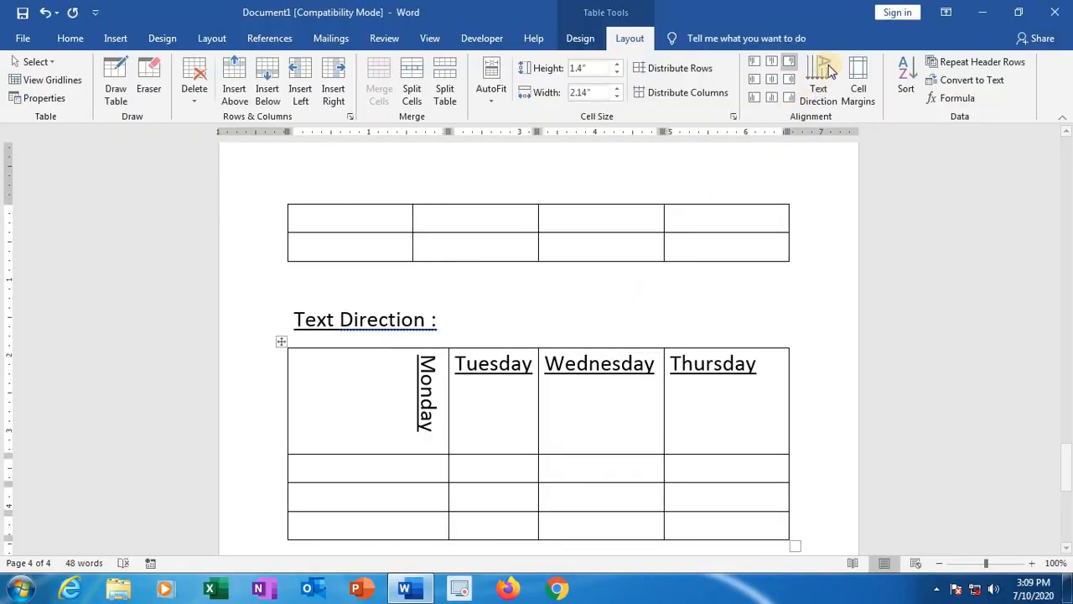
left_click(822, 72)
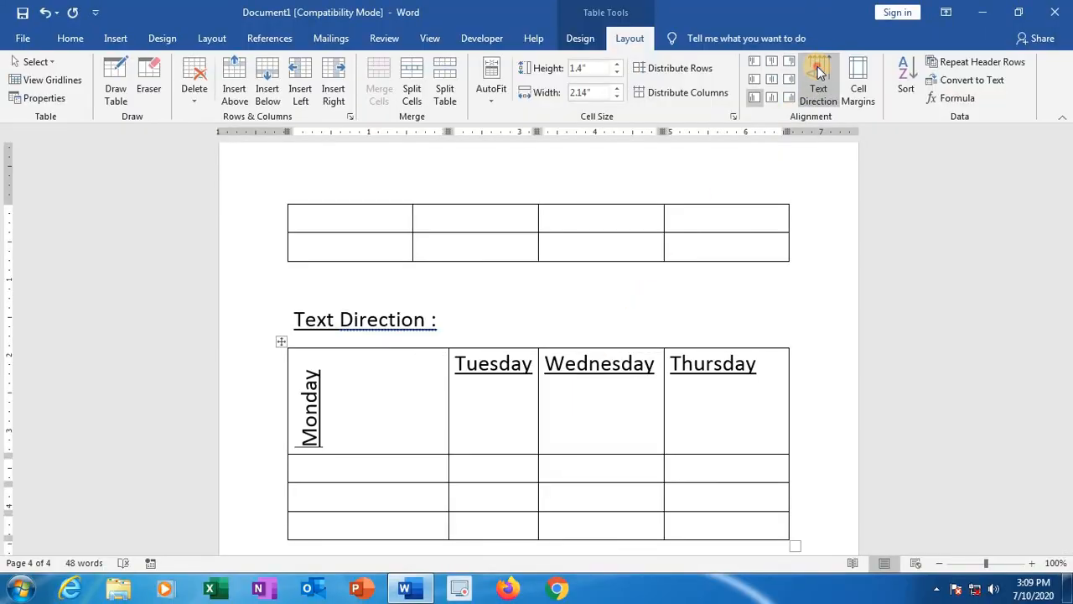
left_click(822, 72)
left_click(822, 72)
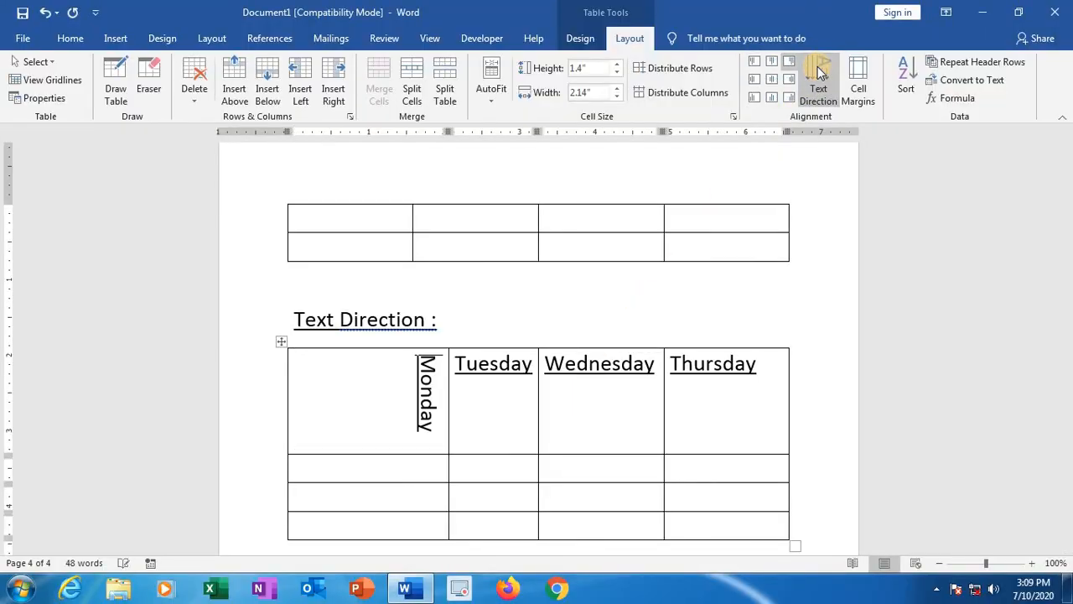
left_click(821, 73)
left_click(822, 72)
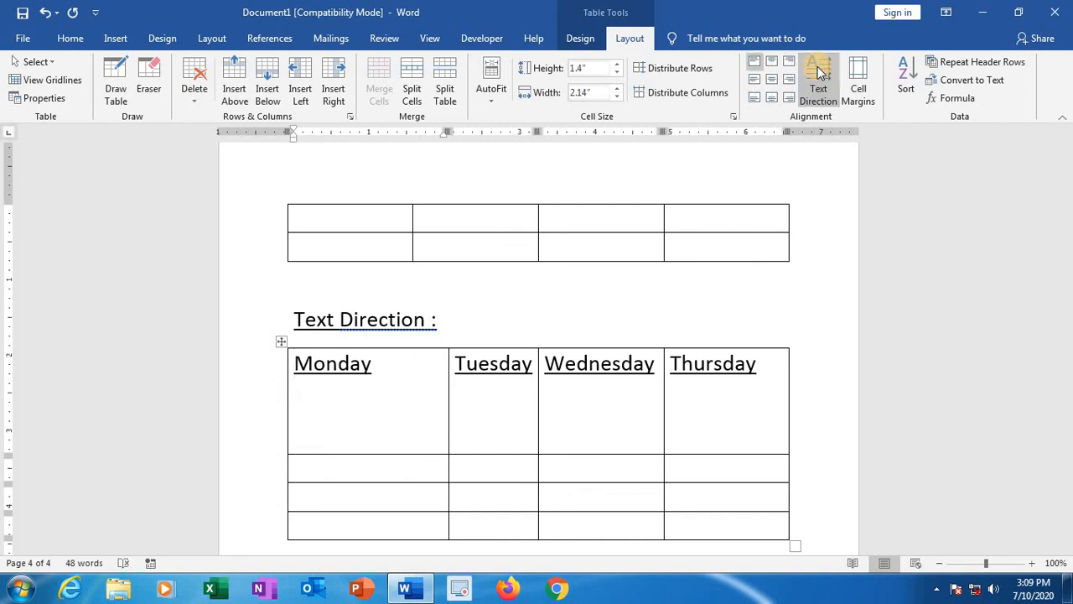
Step: Rotate the Monday cell's text once so that it reads vertically from top to bottom
left_click(821, 75)
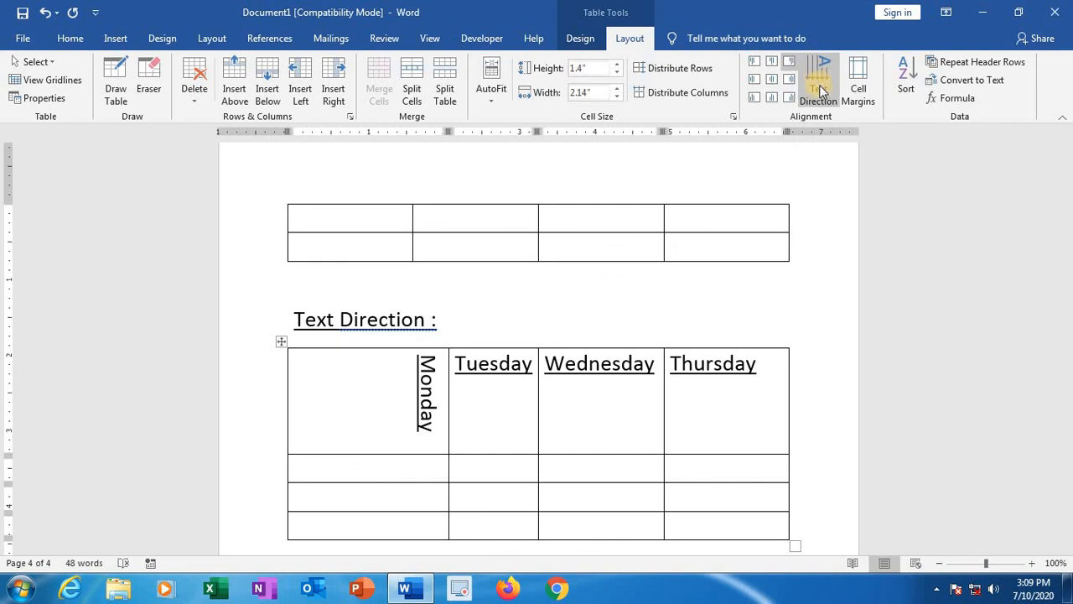
left_click(827, 396)
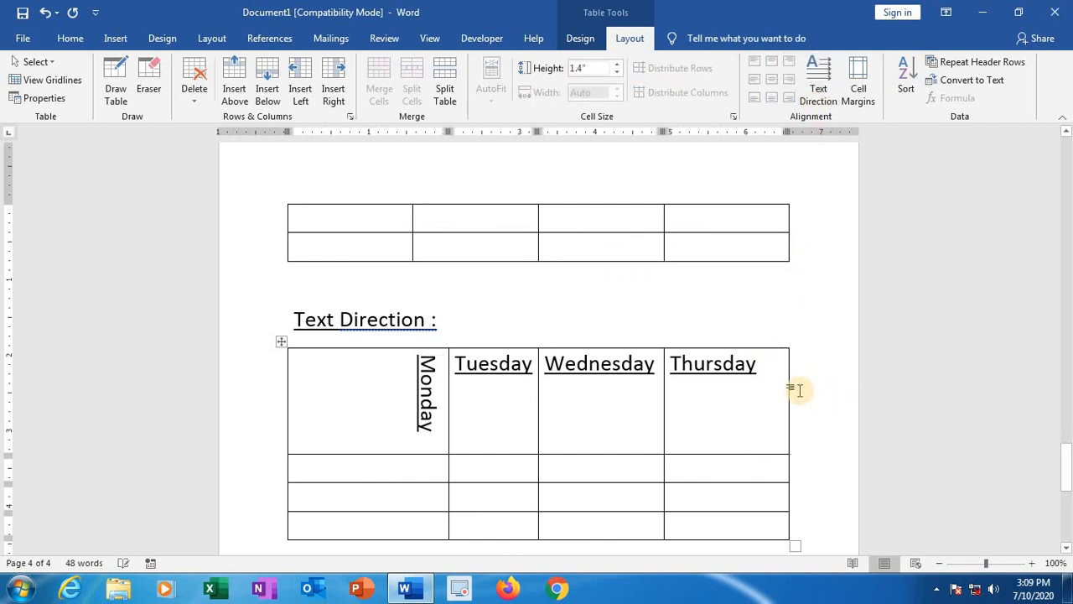
Step: Add the underlined heading "Increase the Col width & Row Height :" below the "Text Direction :" table
scroll(798, 388, "down", 5)
left_click(410, 390)
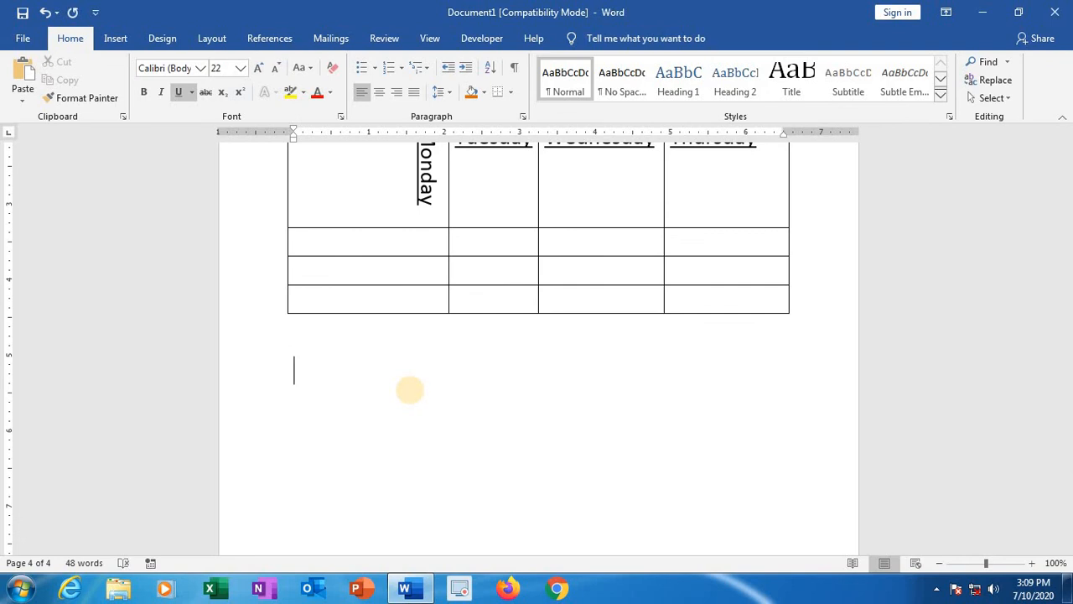
type("Increas")
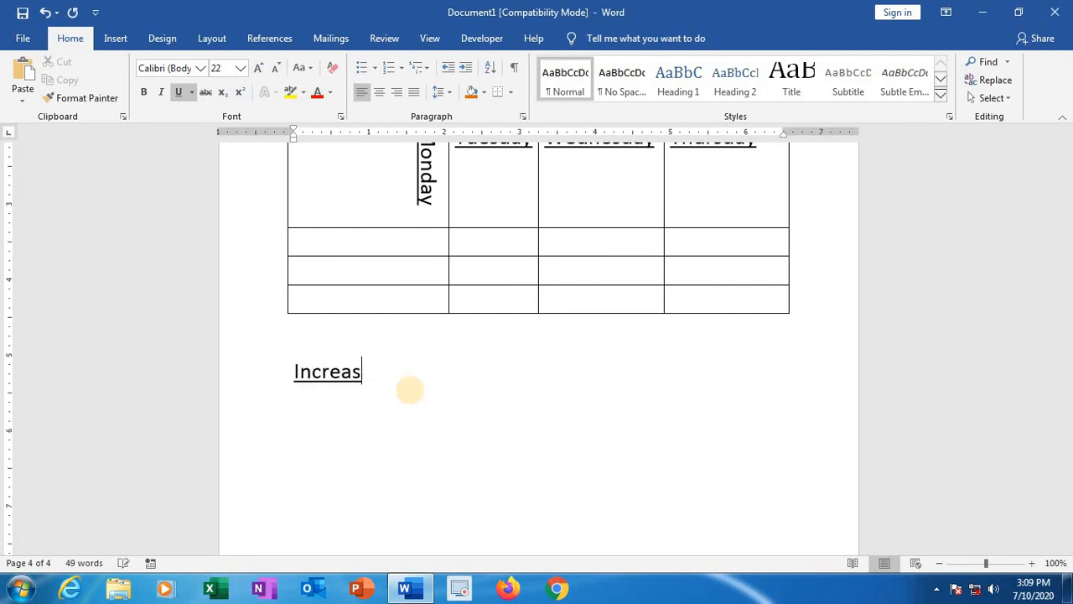
type("e the")
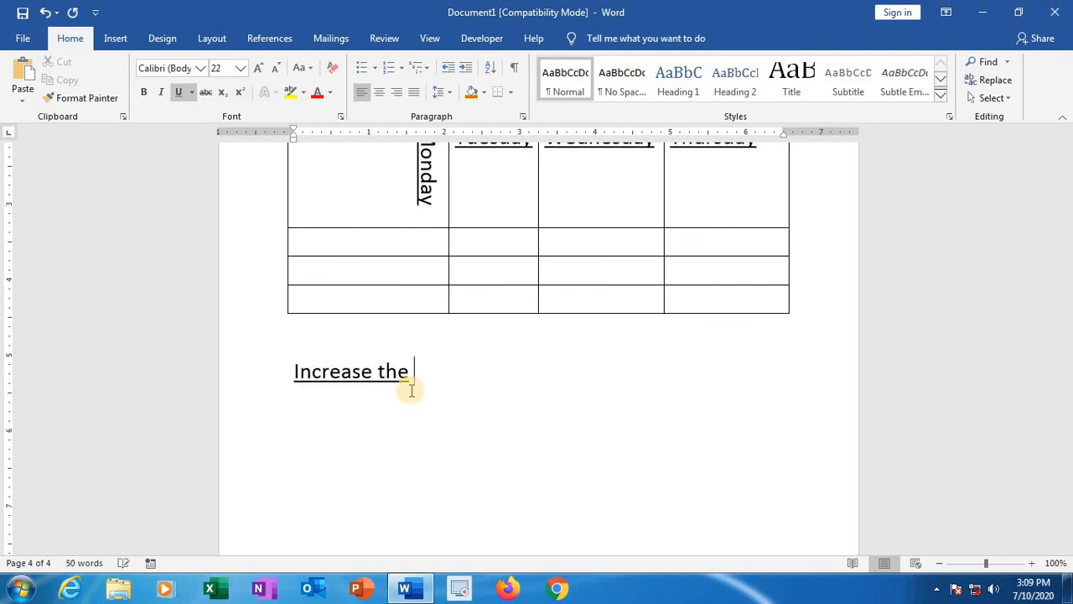
type(" Col wid")
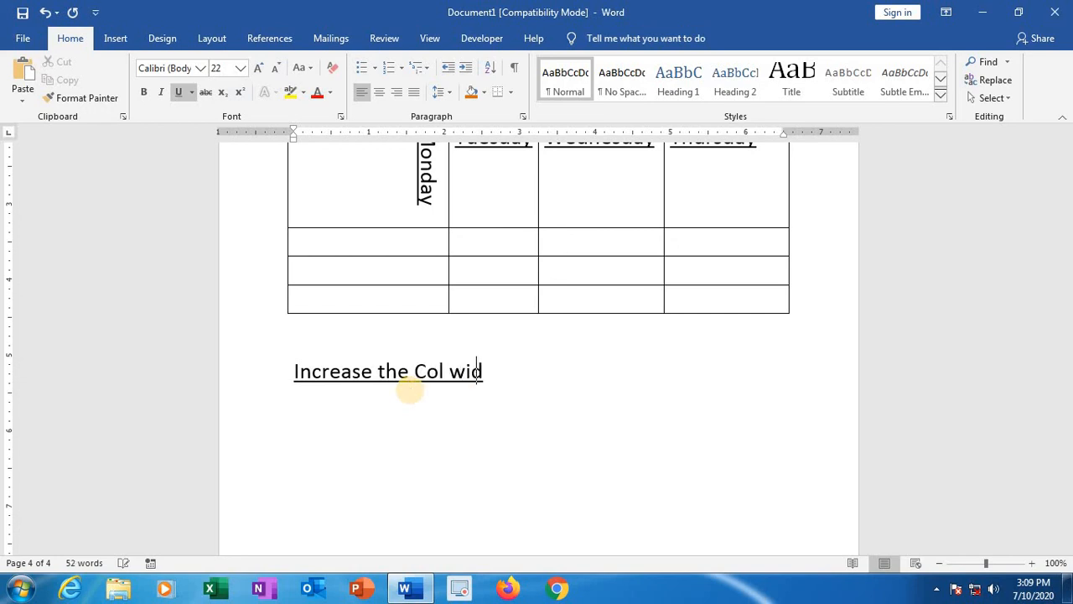
type("th &")
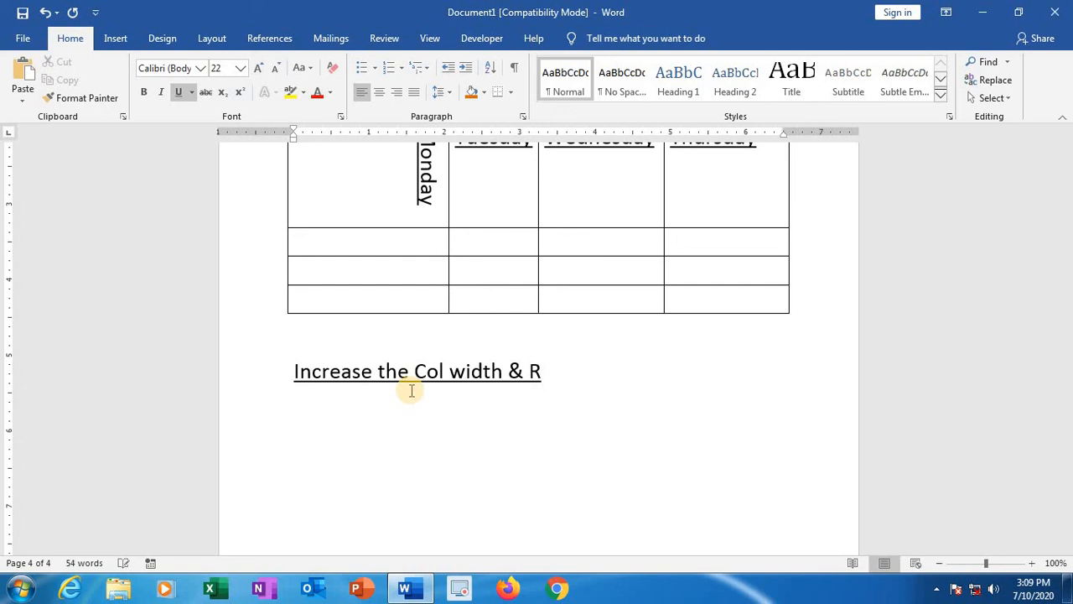
type(" Row Height :")
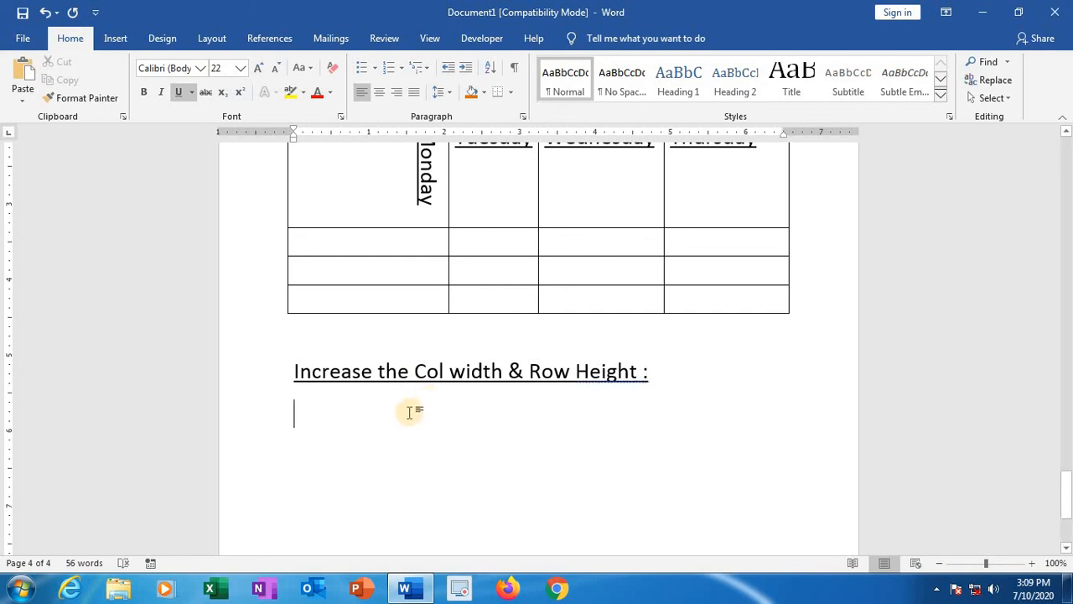
Step: Insert a table with four columns and three rows under the "Increase the Col width & Row Height :" heading
left_click(114, 38)
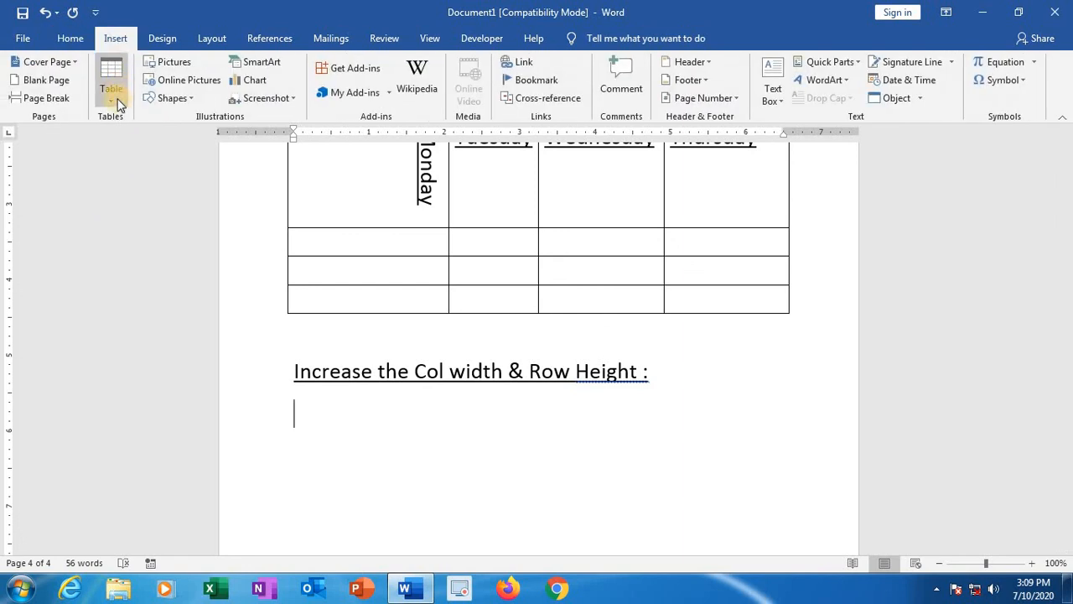
left_click(111, 84)
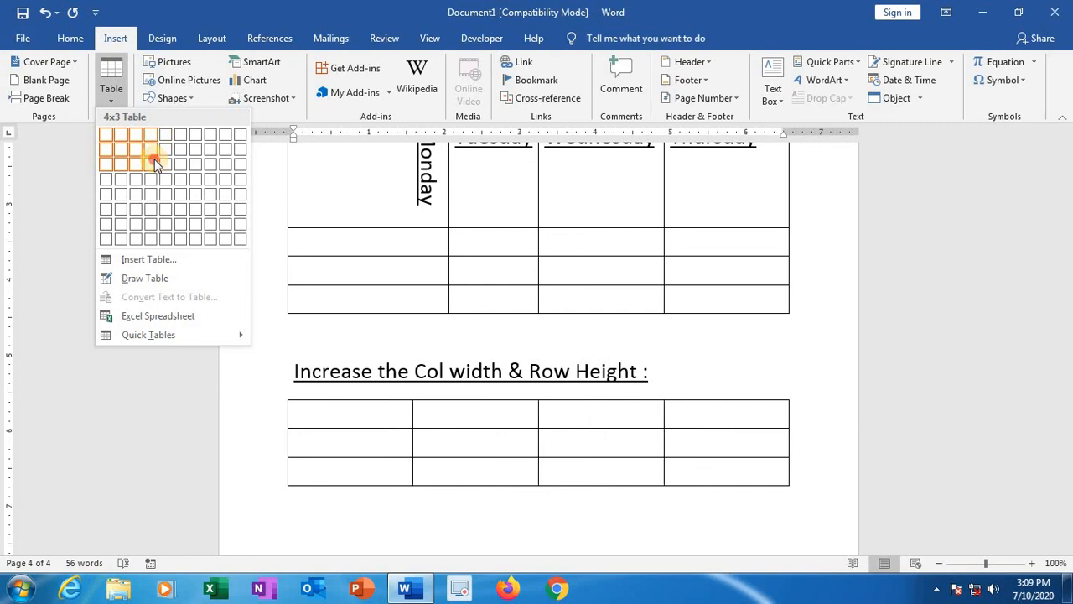
left_click(152, 159)
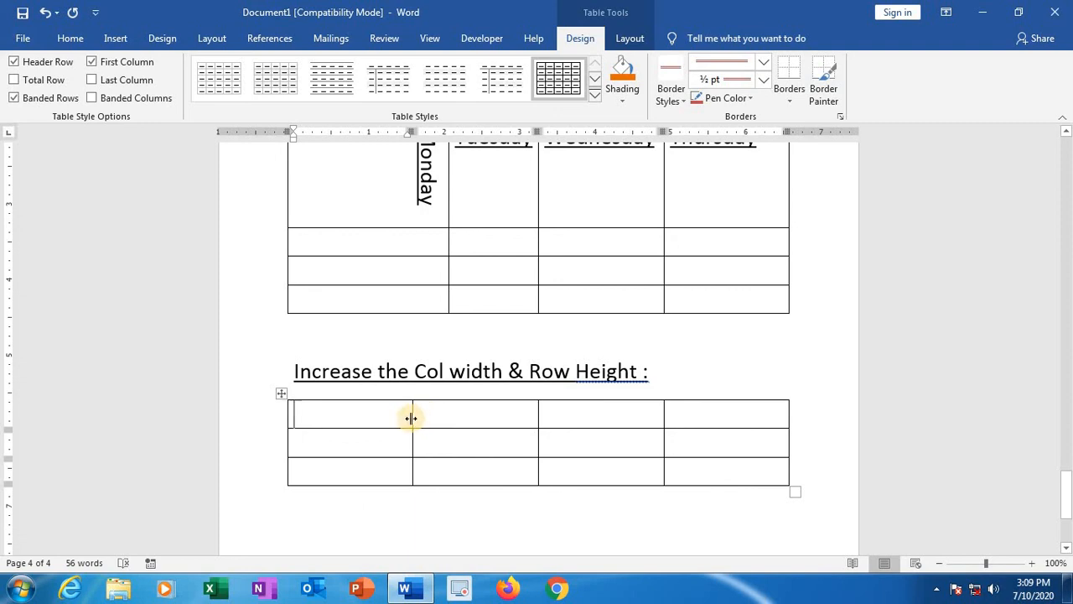
Step: Widen the new table's first column to about 2.7" and increase its first row's height to about 1.21"
left_click_drag(412, 416, 491, 407)
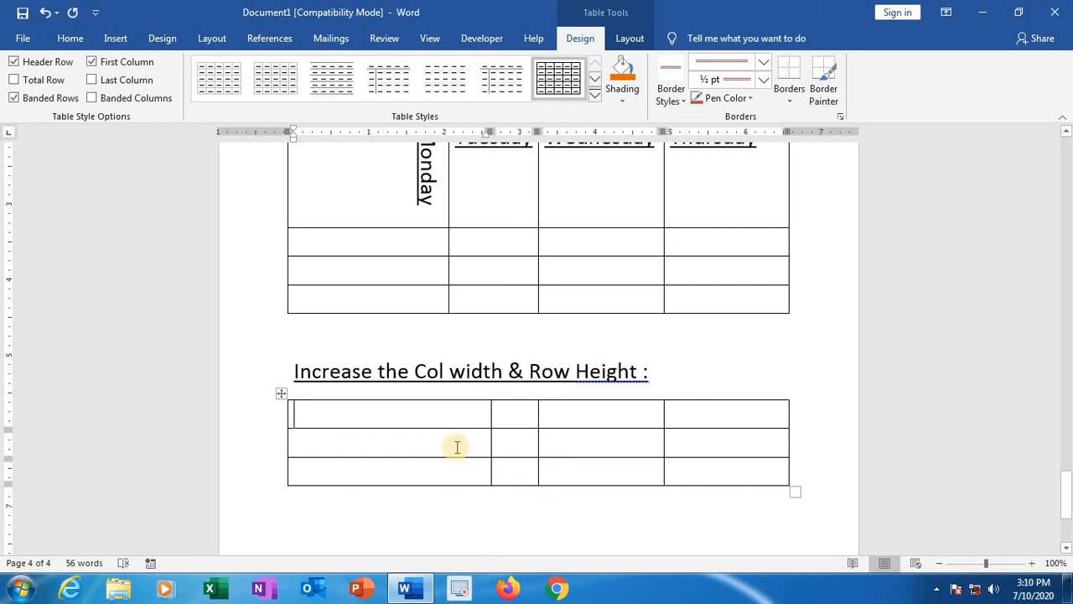
left_click(433, 421)
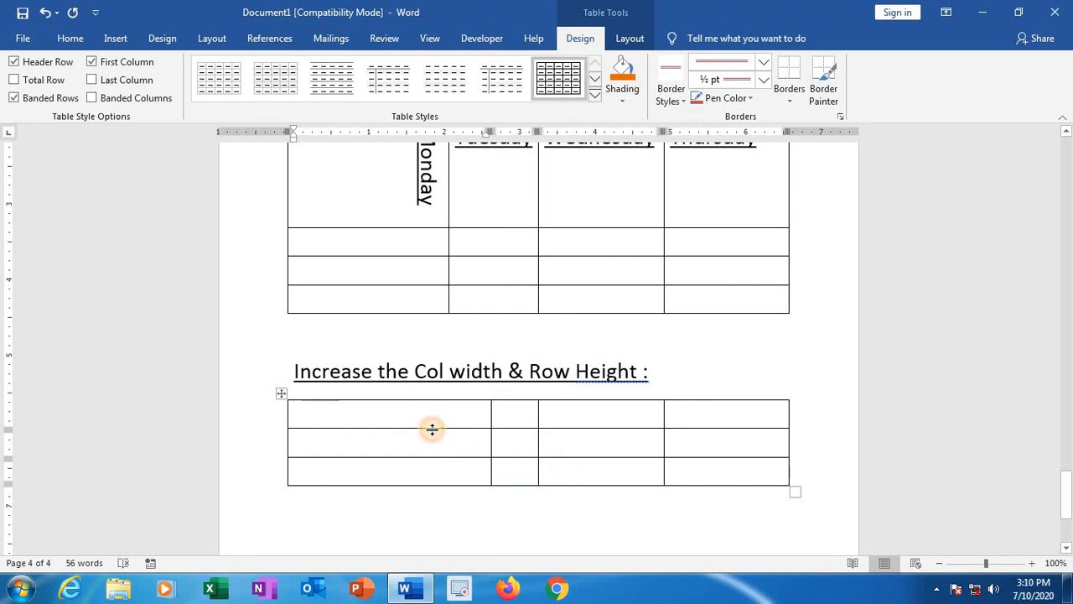
left_click_drag(431, 428, 441, 492)
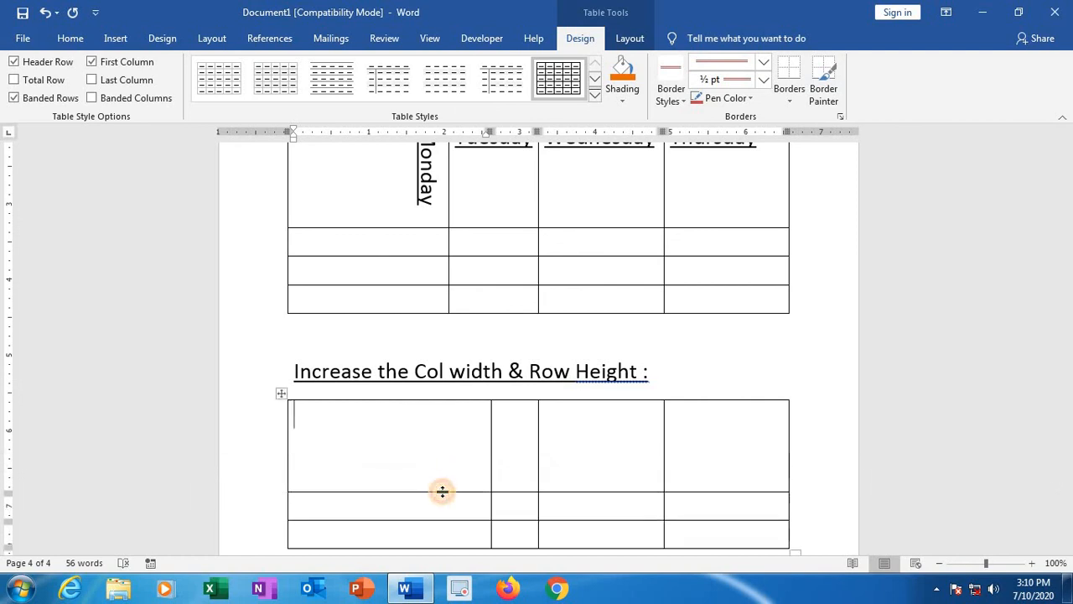
scroll(444, 473, "down", 3)
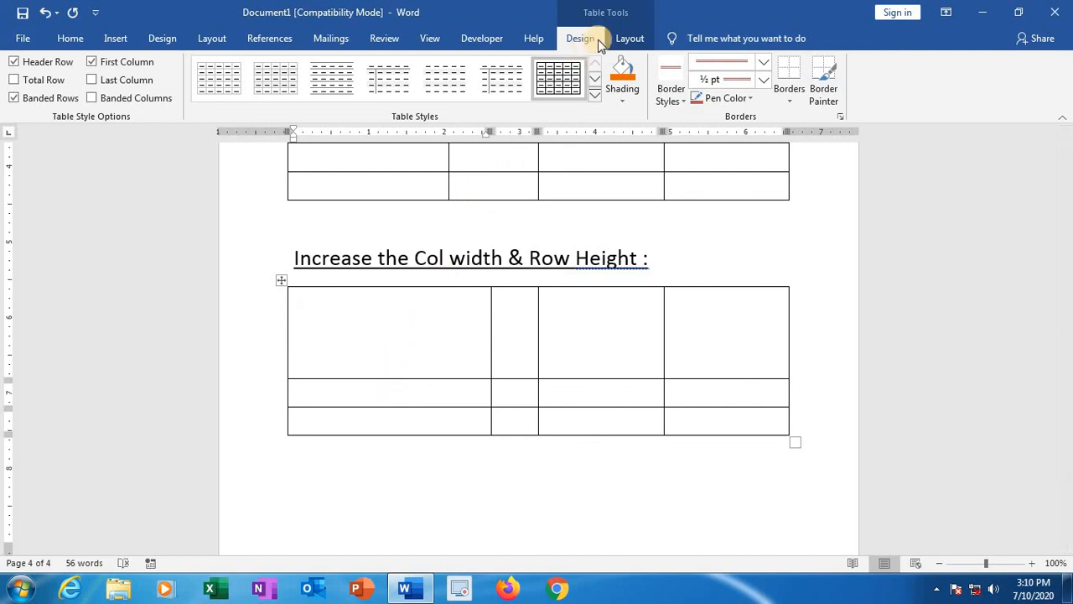
left_click(625, 38)
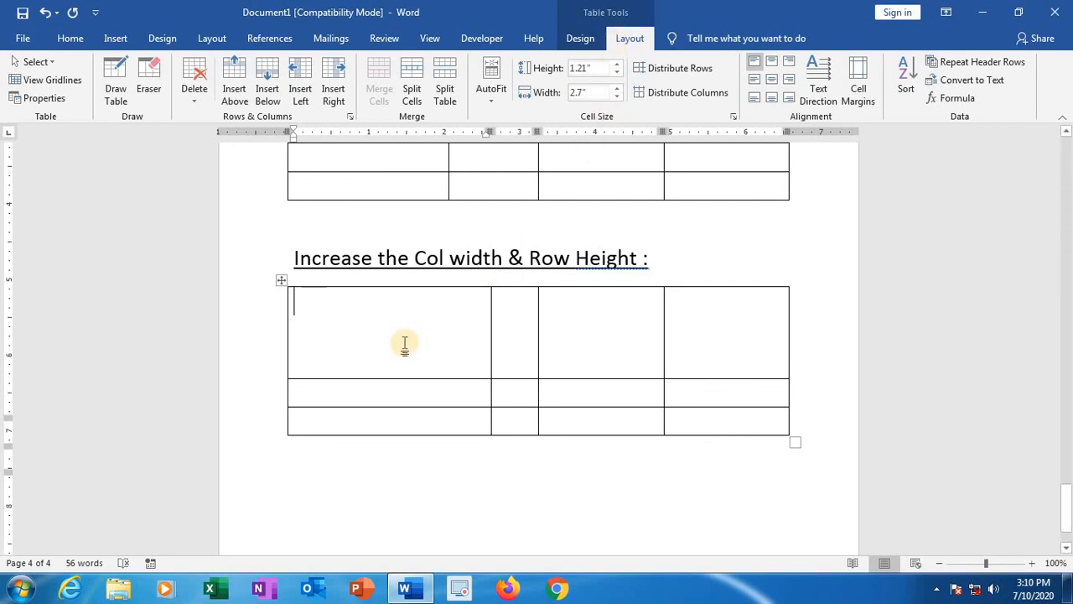
Step: Add the underlined heading "Eraser :" below the column width and row height table, preceded by a blank line
scroll(404, 344, "up", 10)
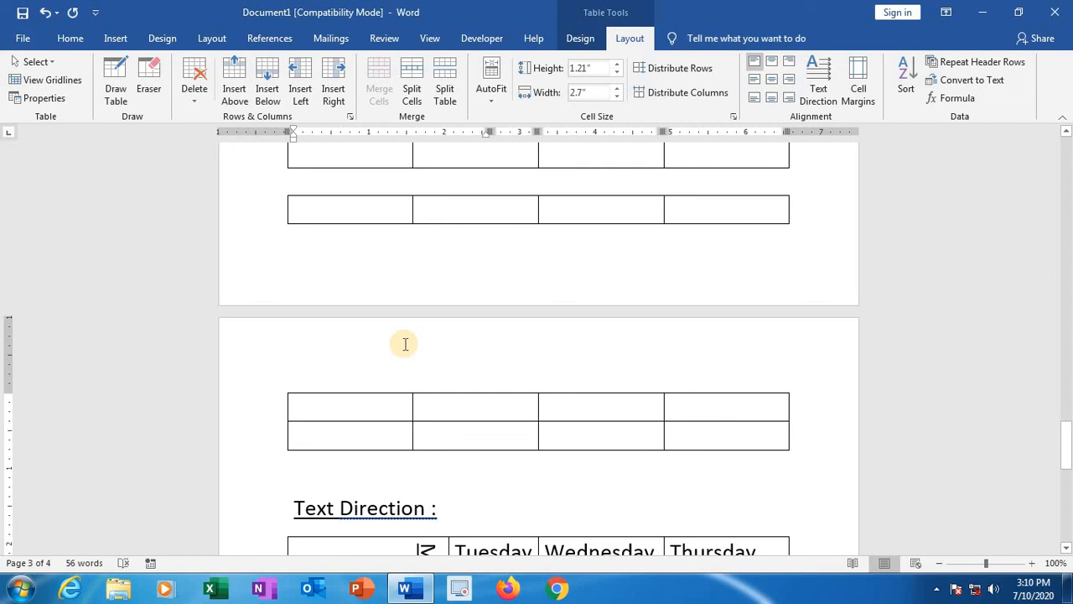
scroll(404, 344, "down", 5)
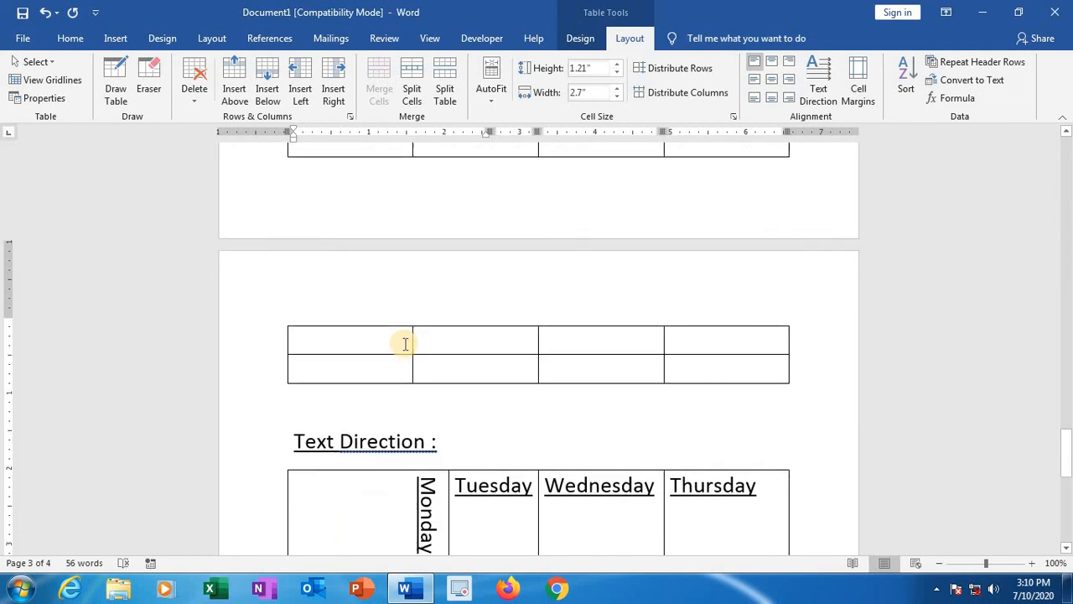
scroll(404, 344, "down", 10)
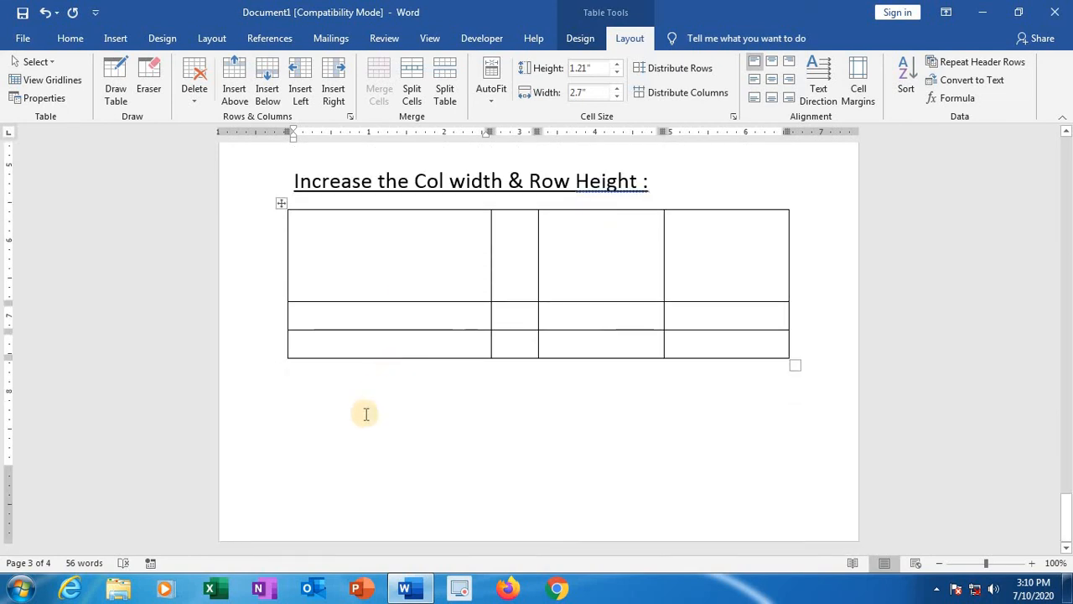
left_click(364, 412)
key("Return")
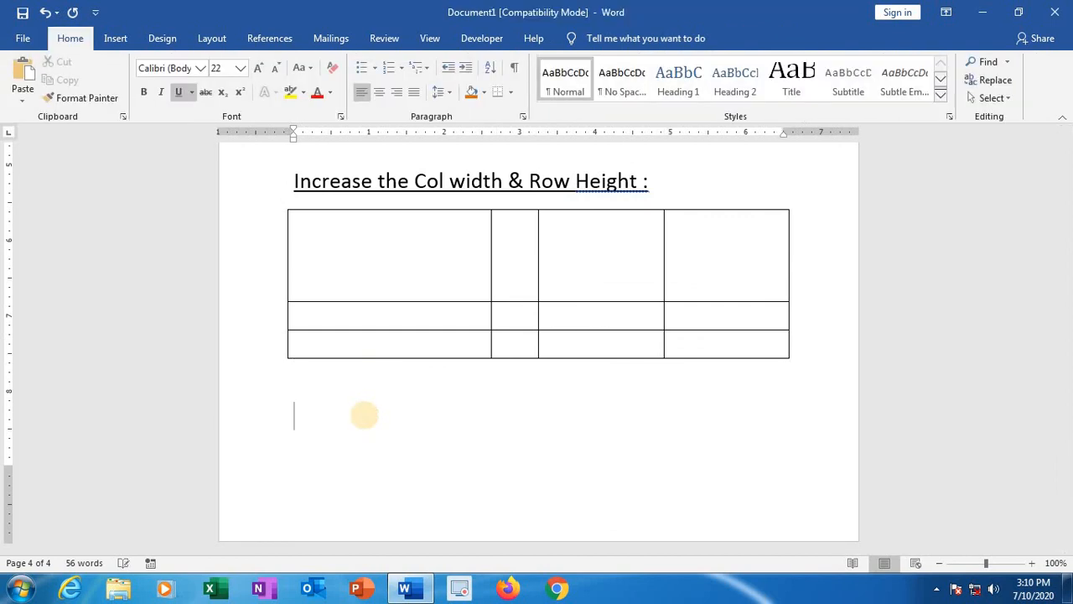
type("Eraser")
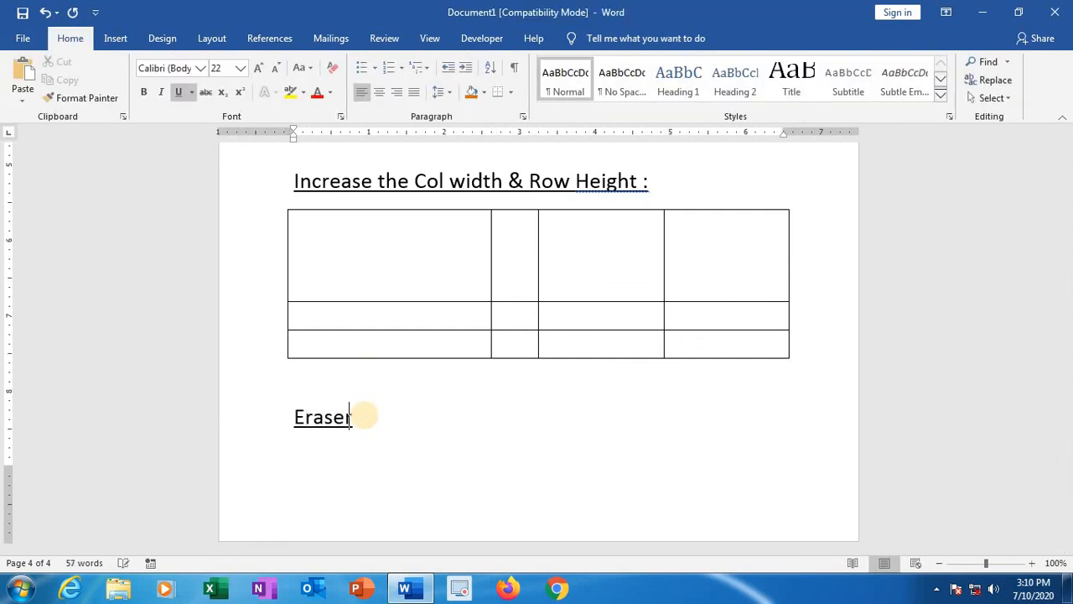
type(" :")
key("Return")
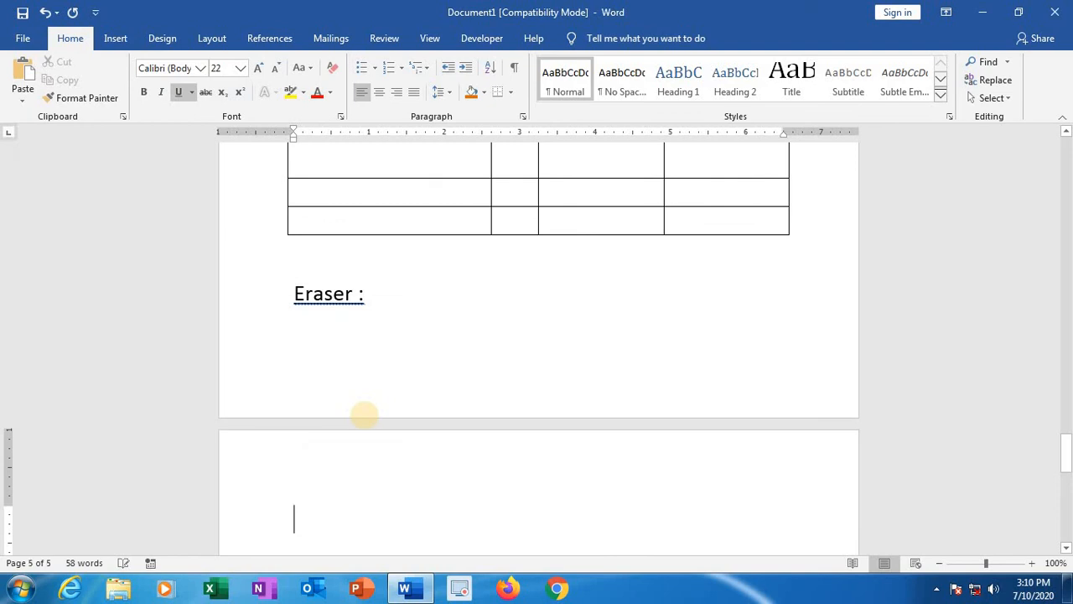
Step: Push the "Eraser :" heading onto the beginning of the next page
left_click(291, 290)
key("ctrl+Return")
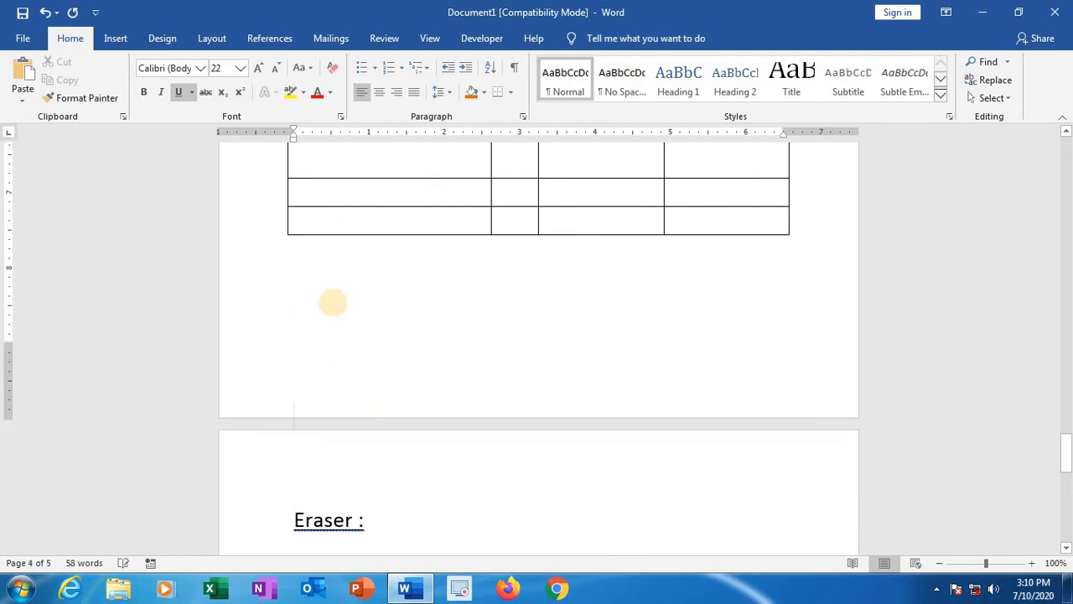
scroll(442, 382, "down", 1)
scroll(442, 383, "down", 2)
Step: Insert a 3x3 table on a new line directly under the "Eraser :" heading
left_click(419, 365)
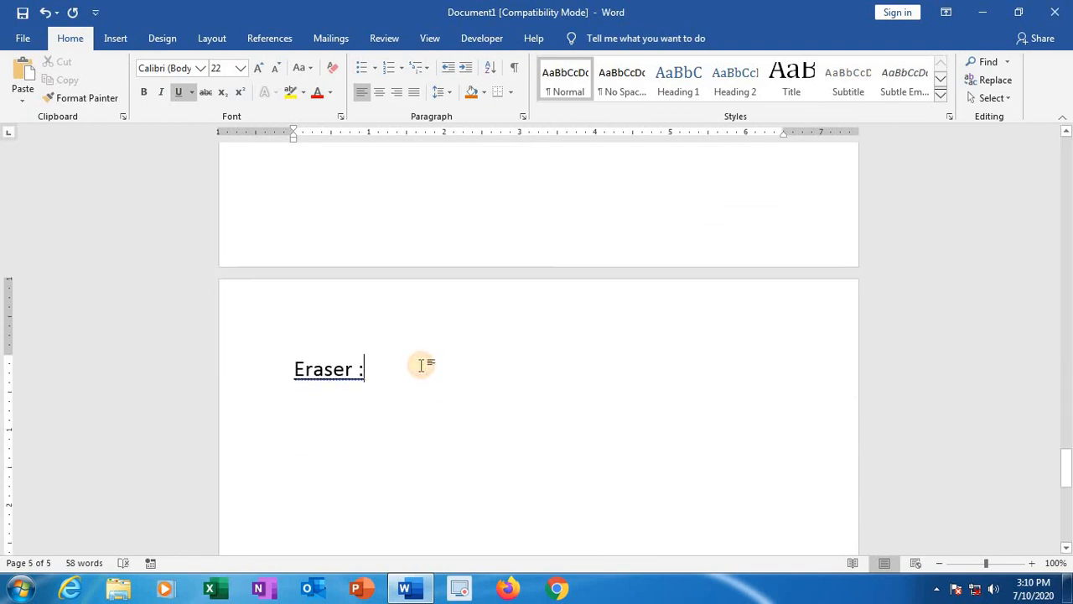
key("Return")
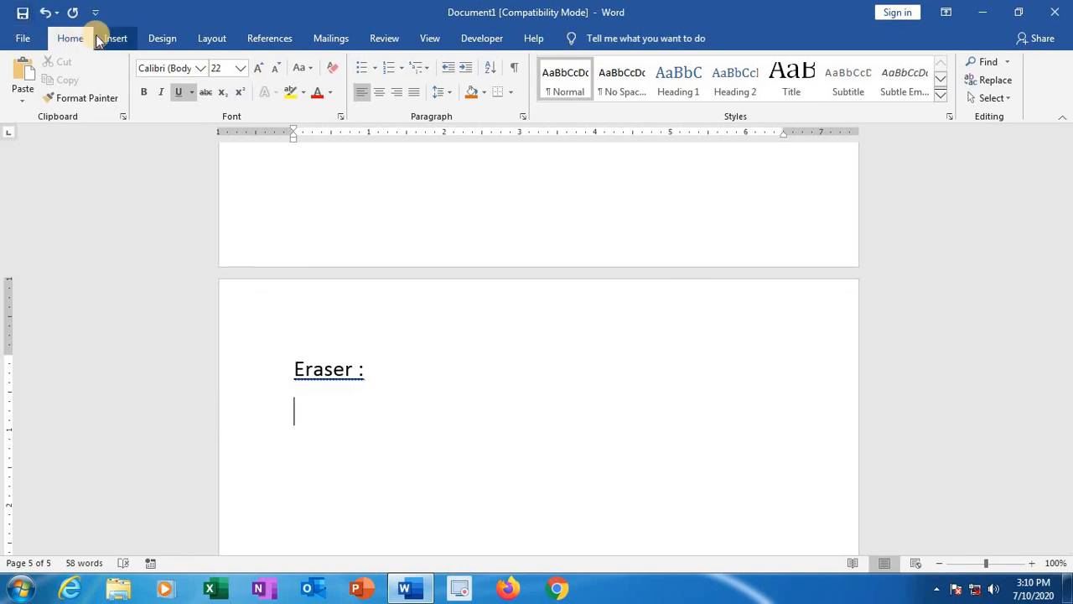
left_click(107, 38)
left_click(120, 102)
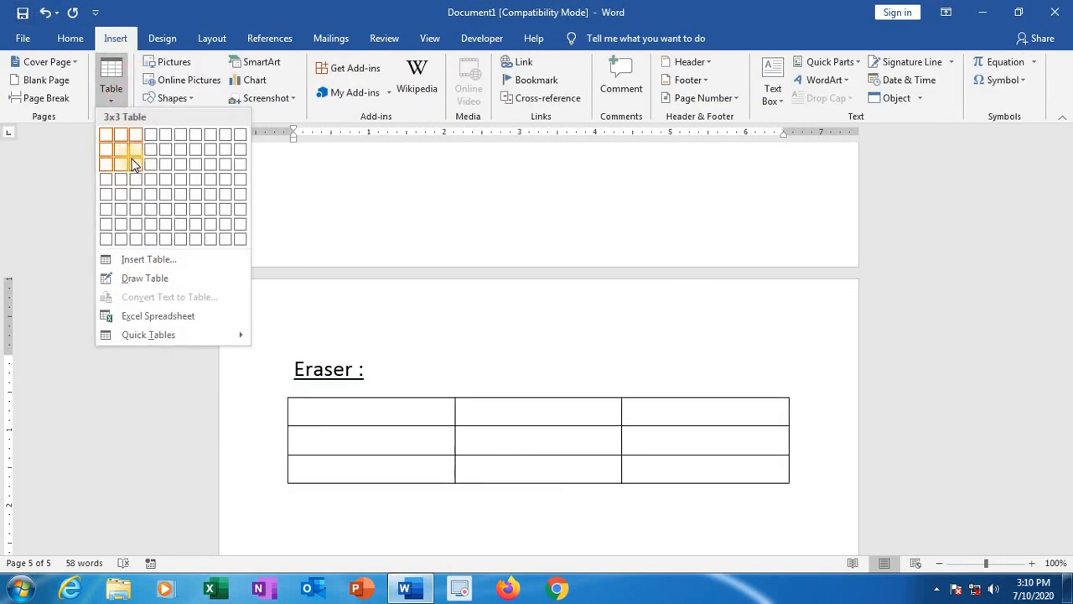
left_click(136, 158)
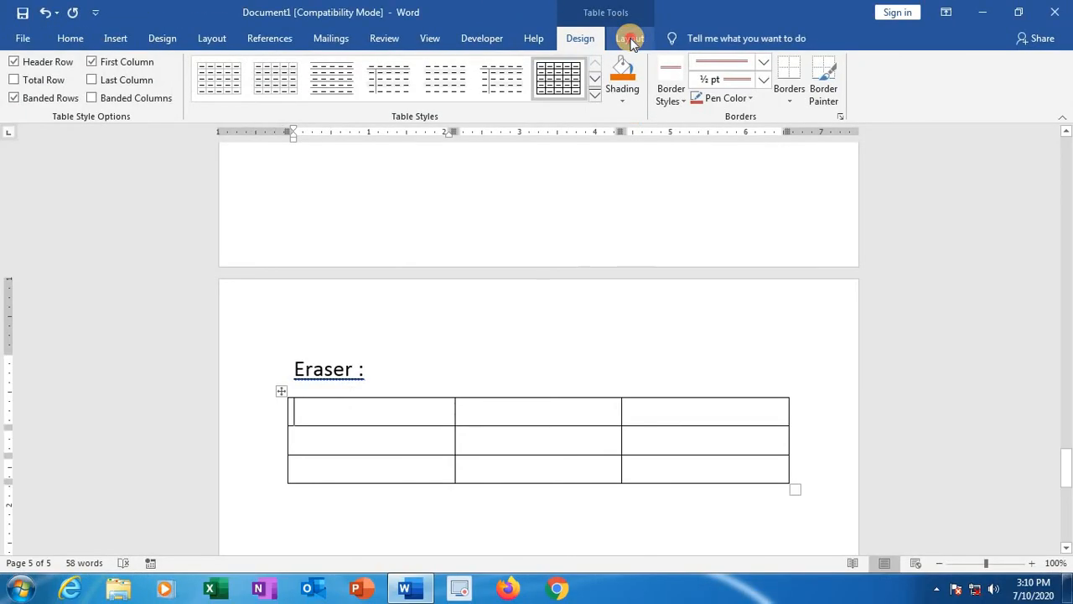
Step: Erase the inner horizontal borders in the third and second columns of the "Eraser :" table
left_click(630, 39)
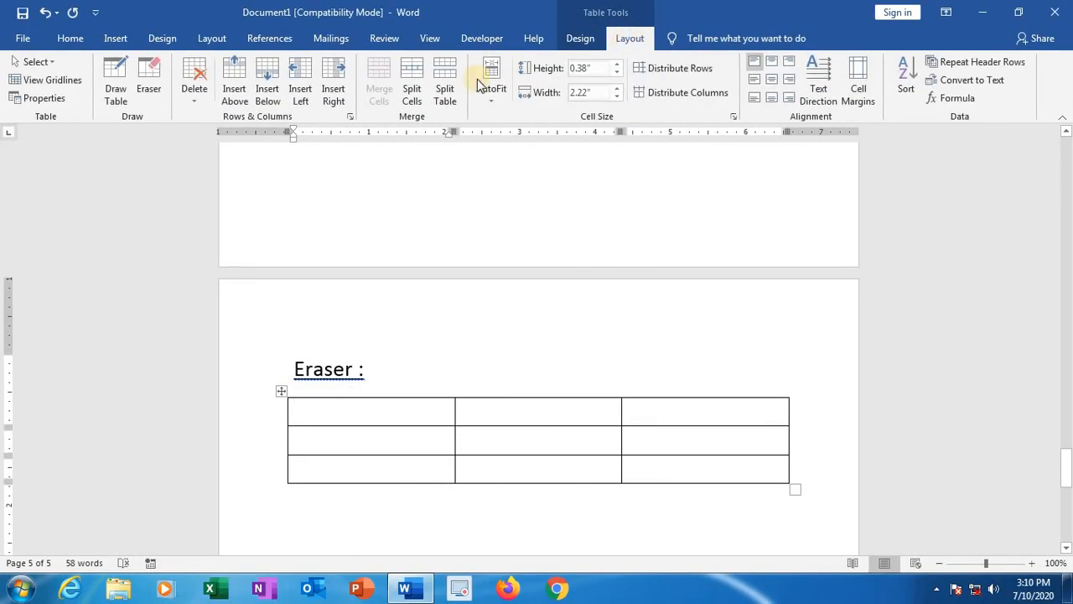
left_click(146, 88)
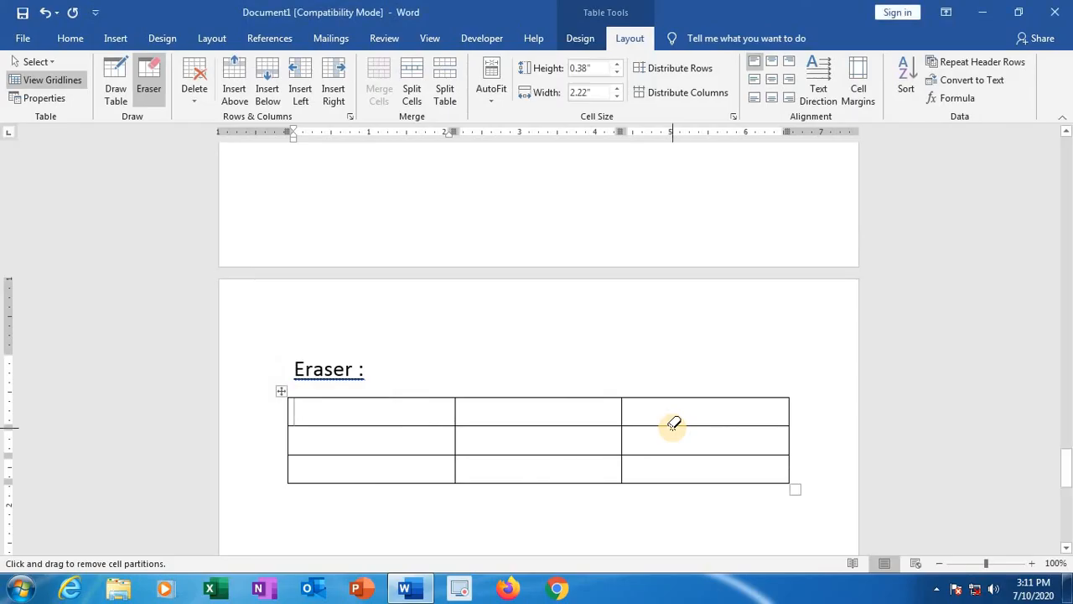
left_click(674, 425)
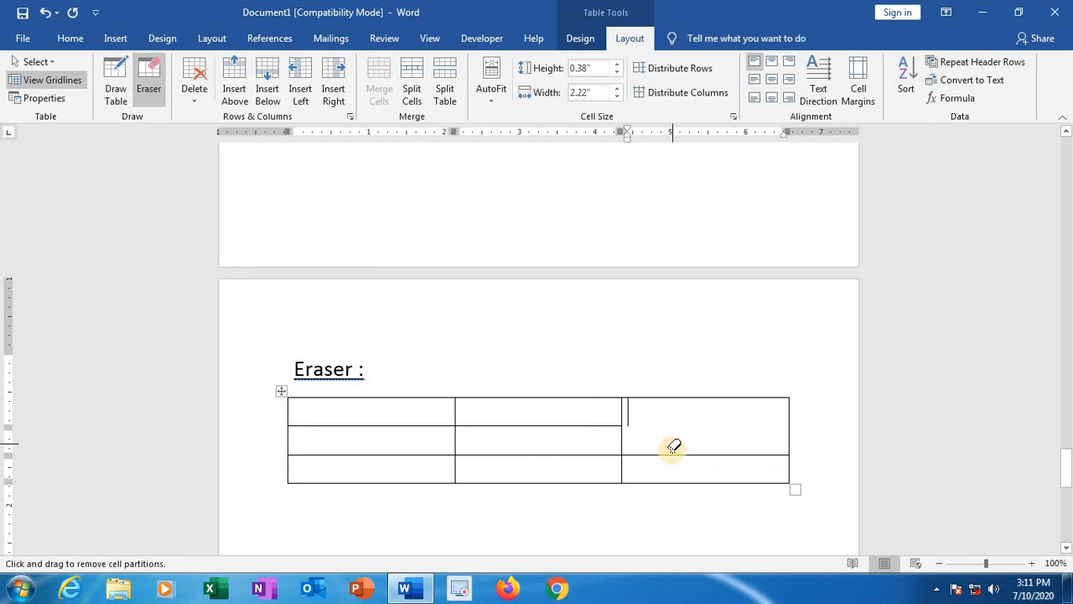
left_click(673, 454)
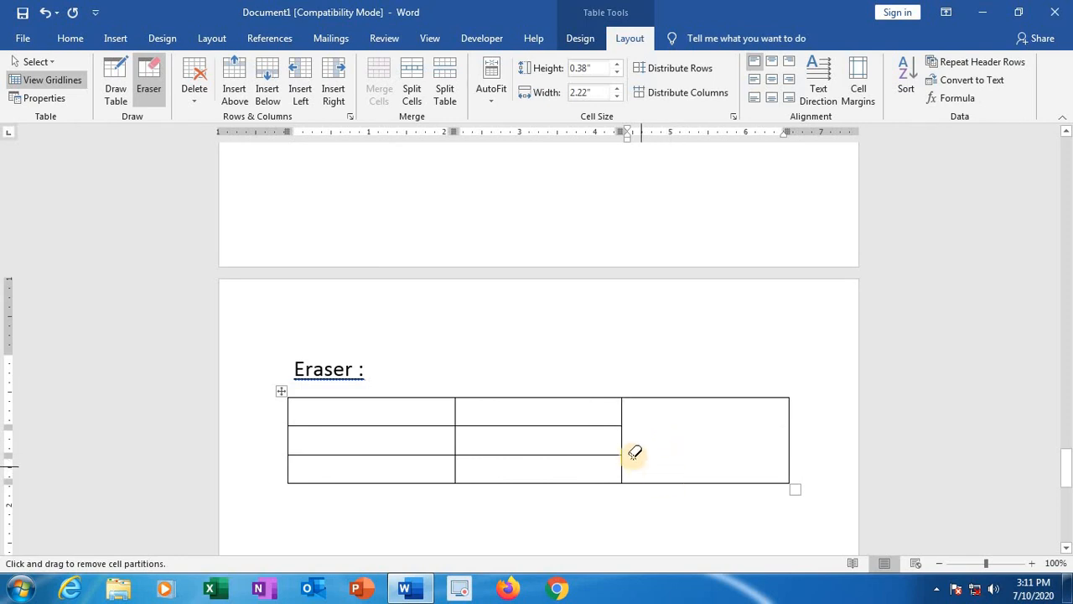
left_click(587, 426)
left_click(569, 453)
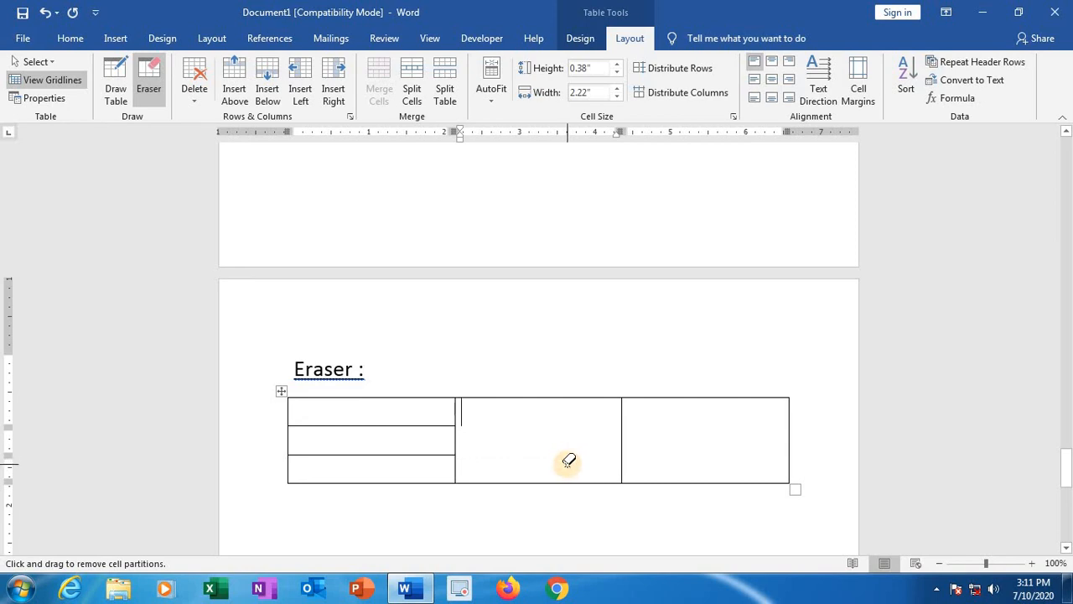